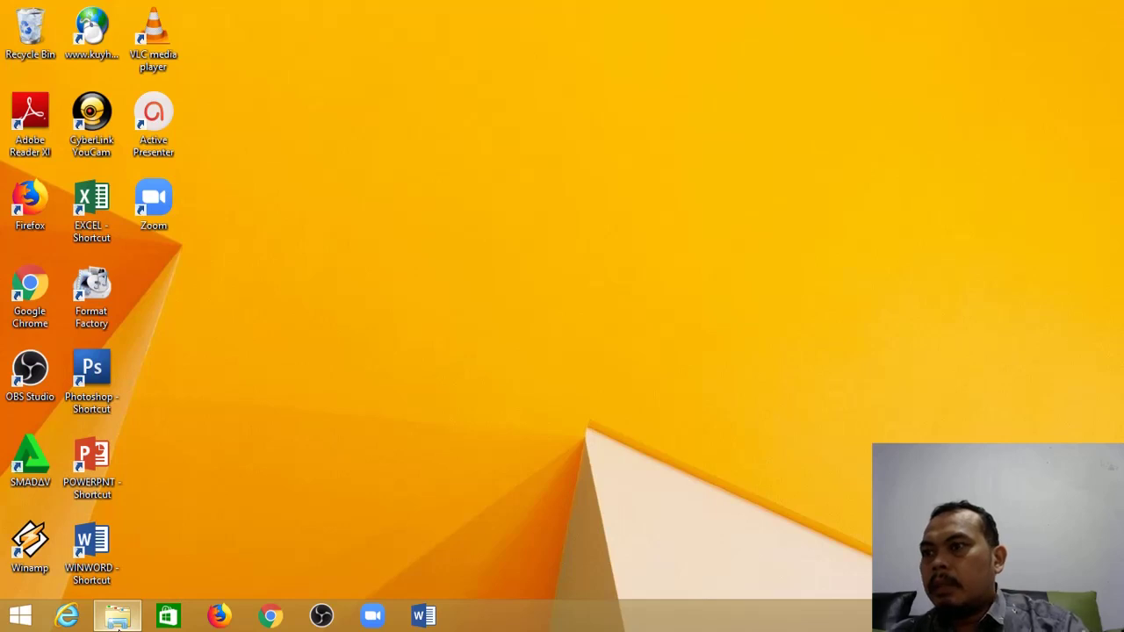
# Open the Word document "Soal USBN Utama PJOK" from the Documents folder
pyautogui.click(119, 617)
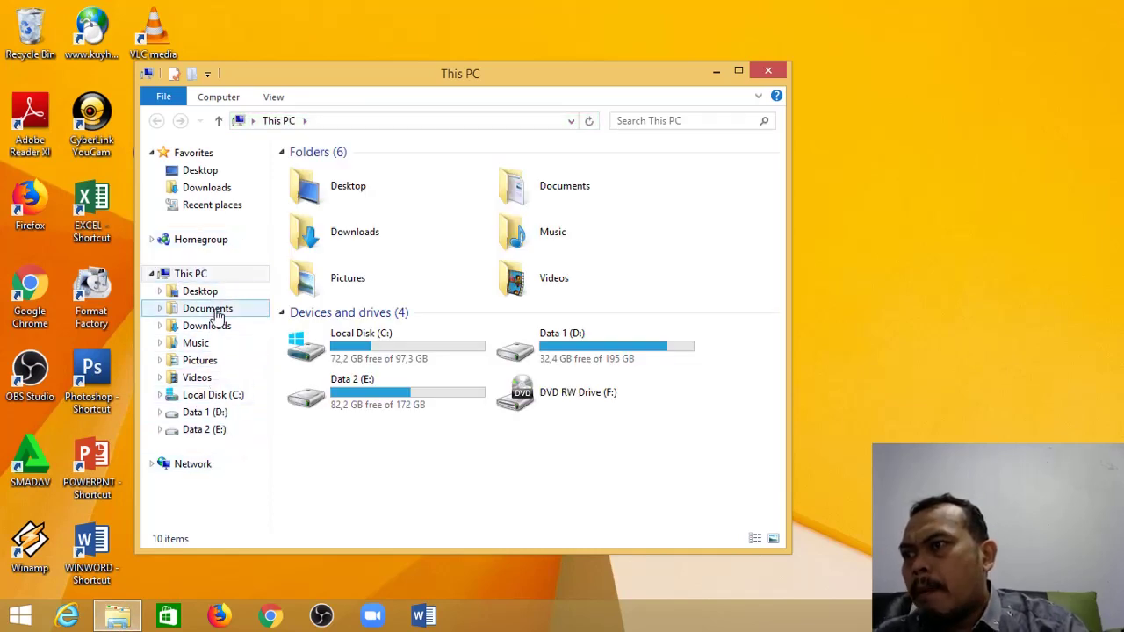
pyautogui.click(218, 314)
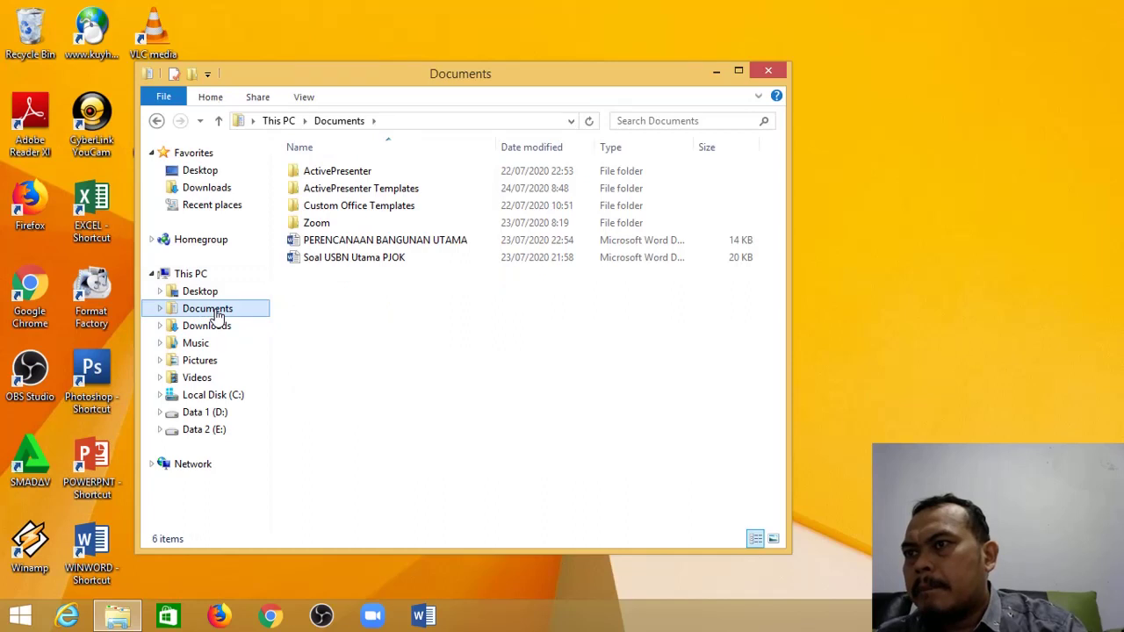
pyautogui.click(358, 260)
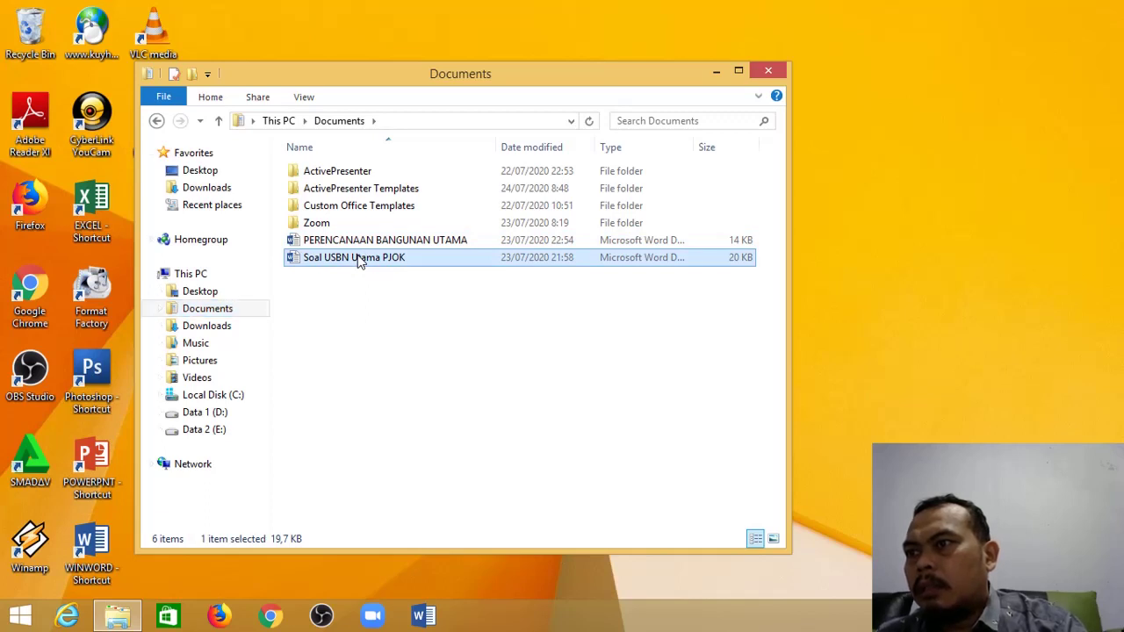
pyautogui.doubleClick(358, 260)
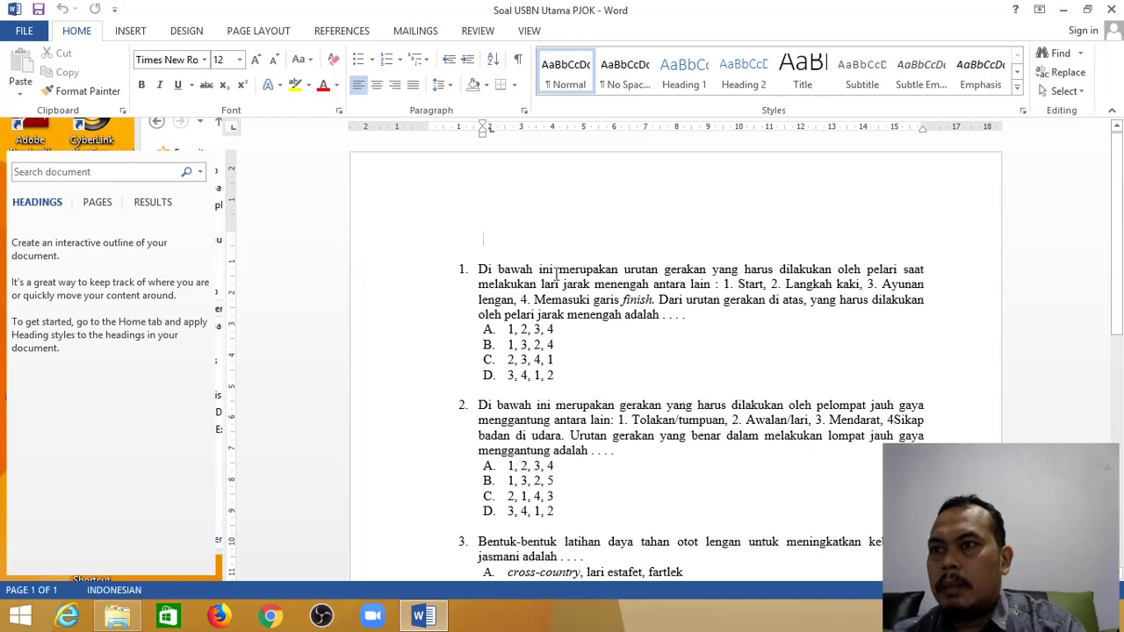
# Review the multiple-choice questions in the document and dismiss the missing proofing tools notice
pyautogui.scroll(-3, 555, 274)
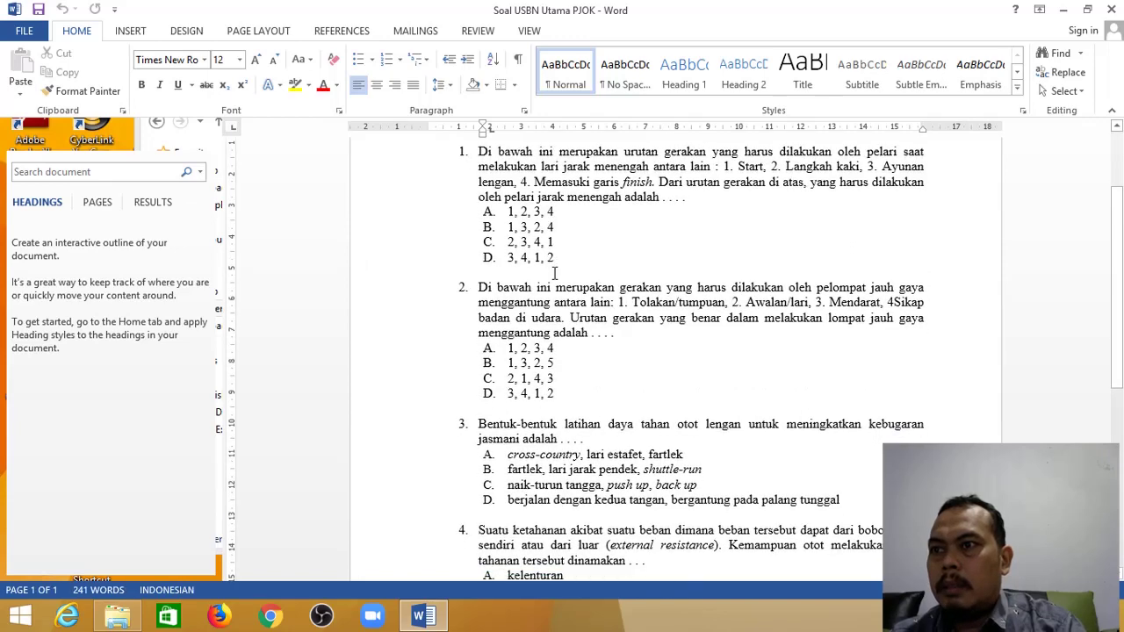
pyautogui.scroll(-7, 555, 274)
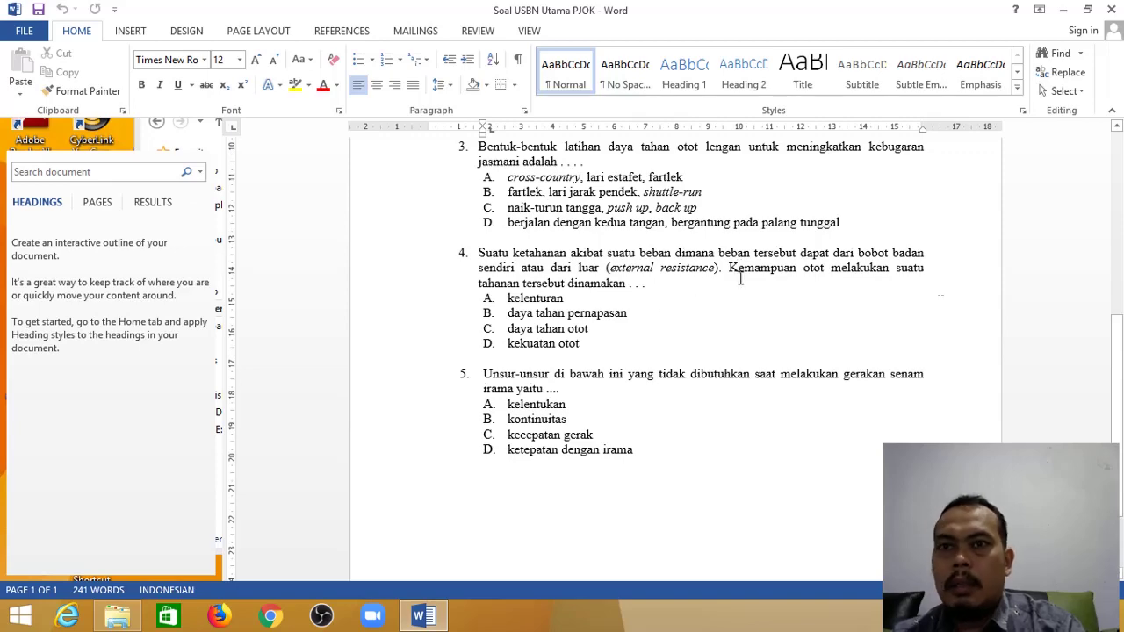
pyautogui.scroll(2, 1114, 405)
pyautogui.scroll(1, 1115, 405)
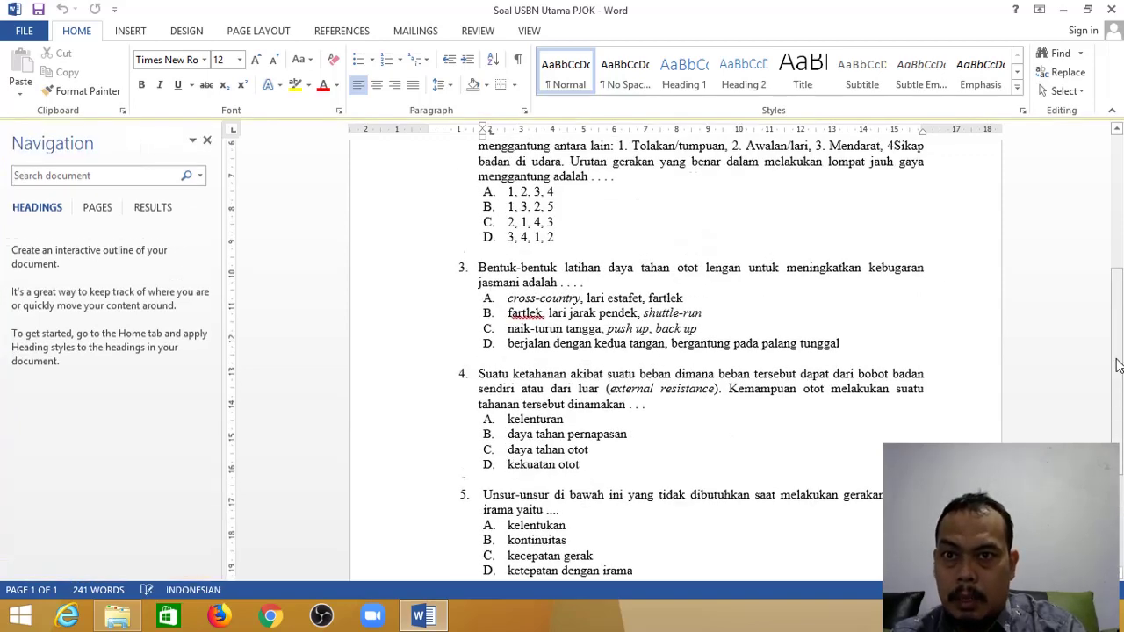
pyautogui.moveTo(1119, 354); pyautogui.dragTo(1121, 215)
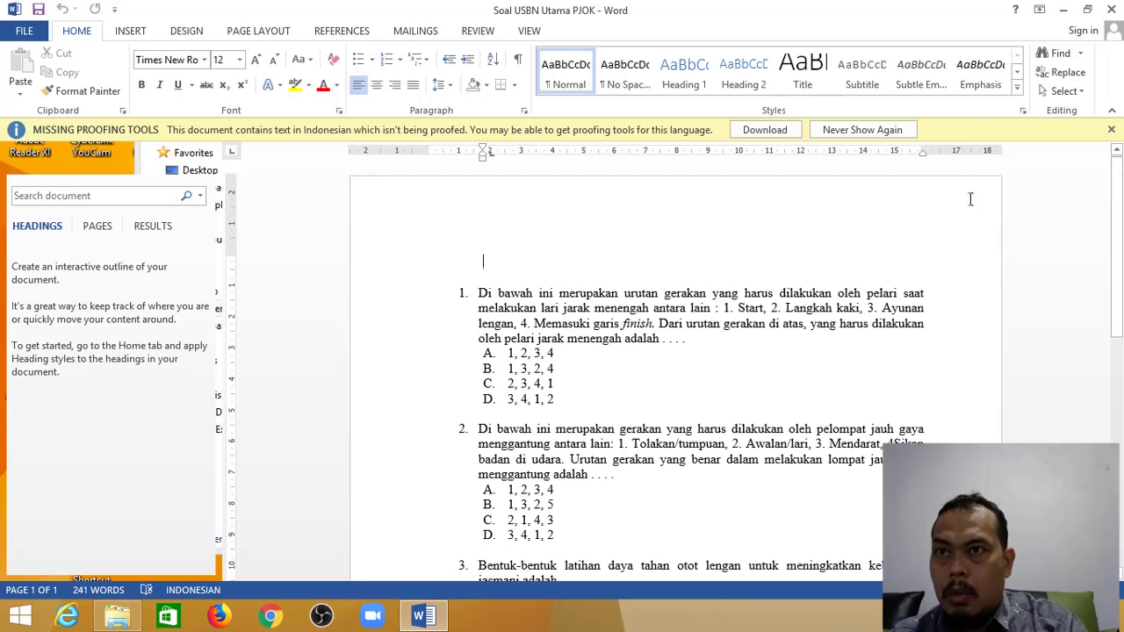
pyautogui.click(1112, 130)
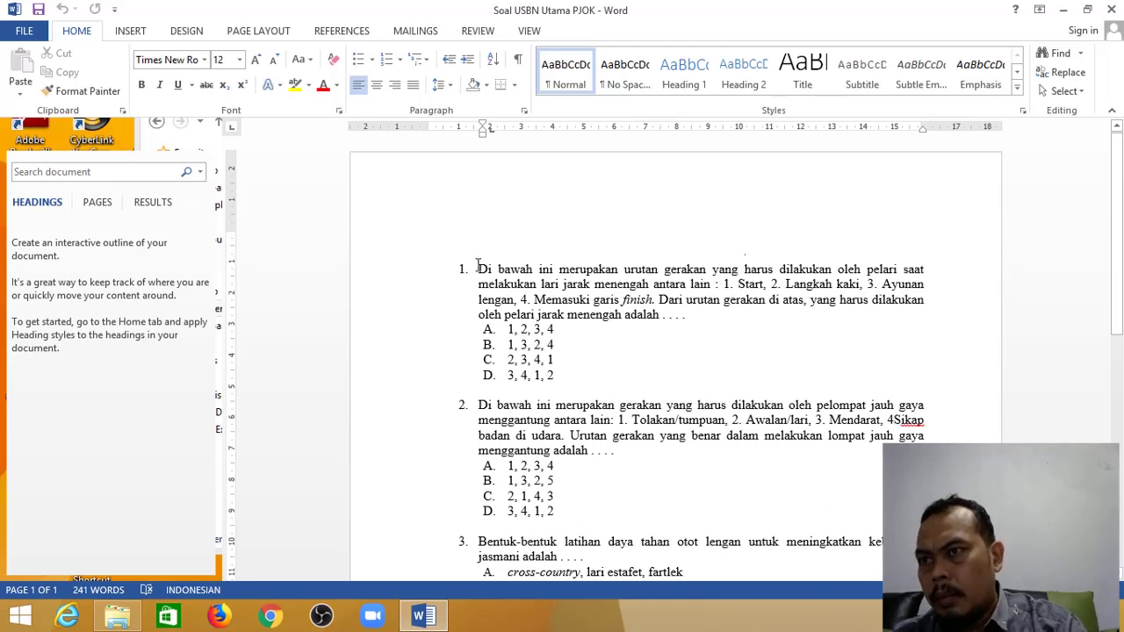
# Remove the automatic numbering from the first three questions, leaving their lettered answer options in place
pyautogui.click(477, 268)
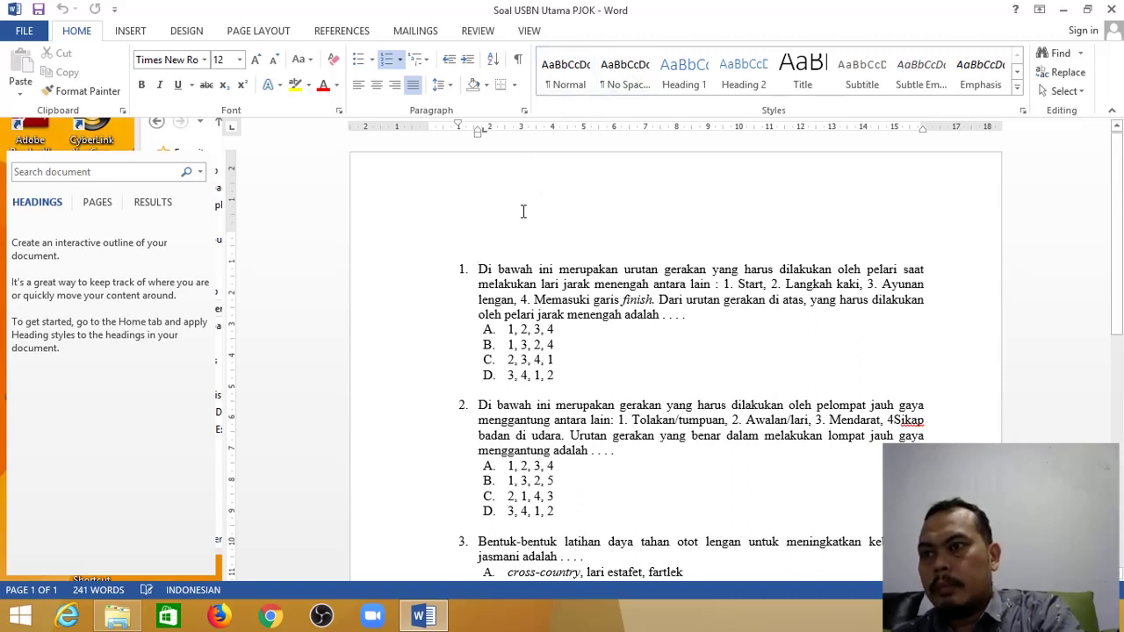
pyautogui.press('BackSpace')
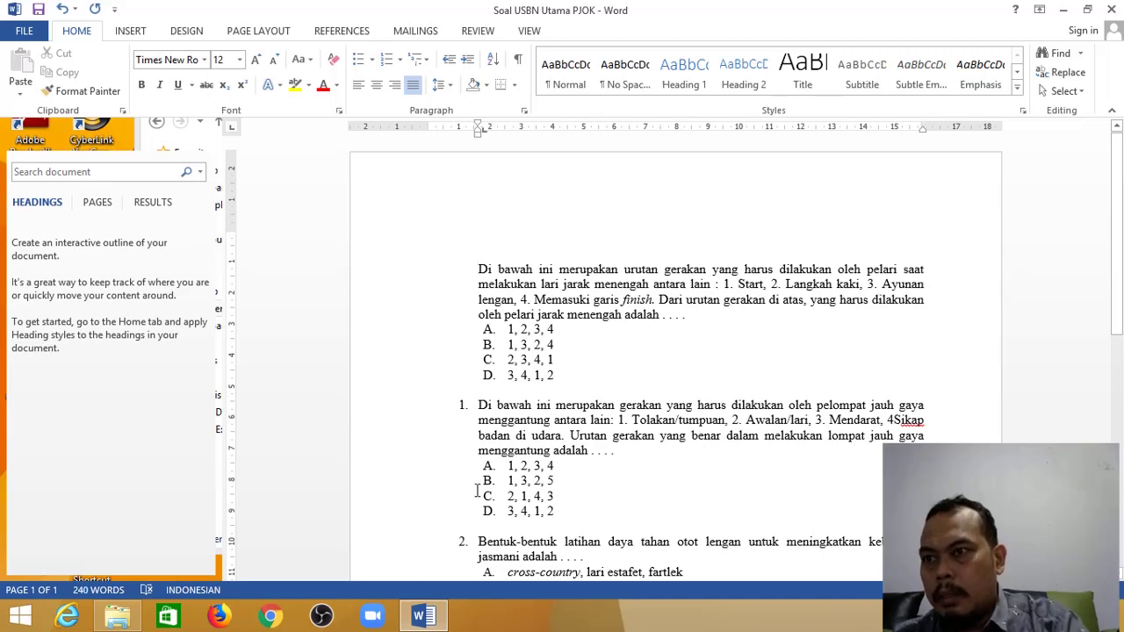
pyautogui.click(478, 405)
pyautogui.press('BackSpace')
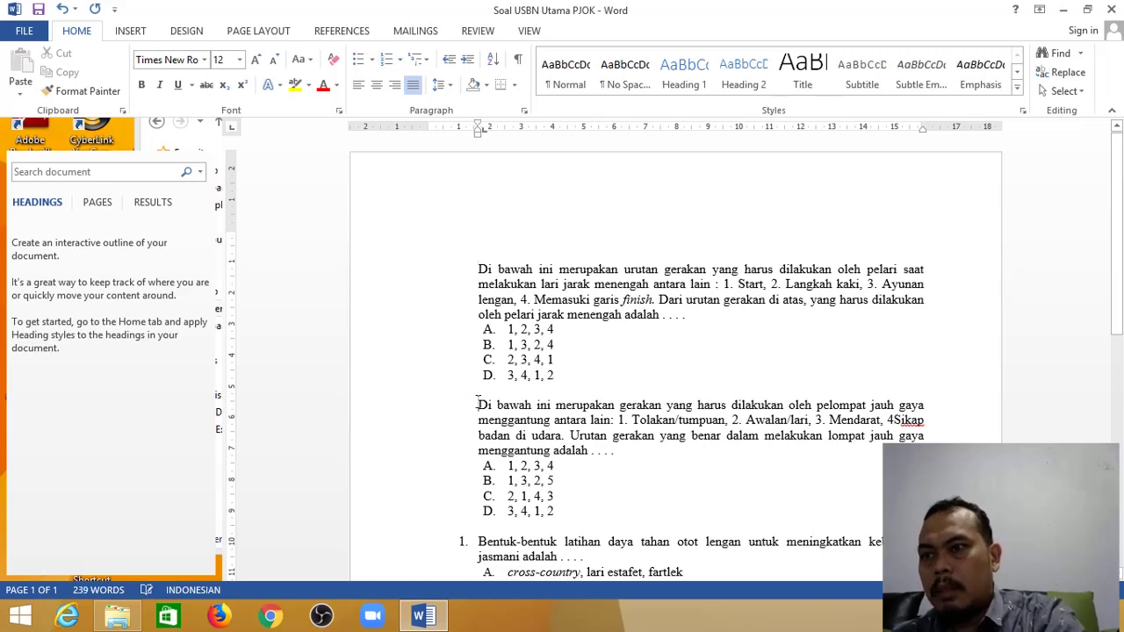
pyautogui.scroll(-3, 478, 406)
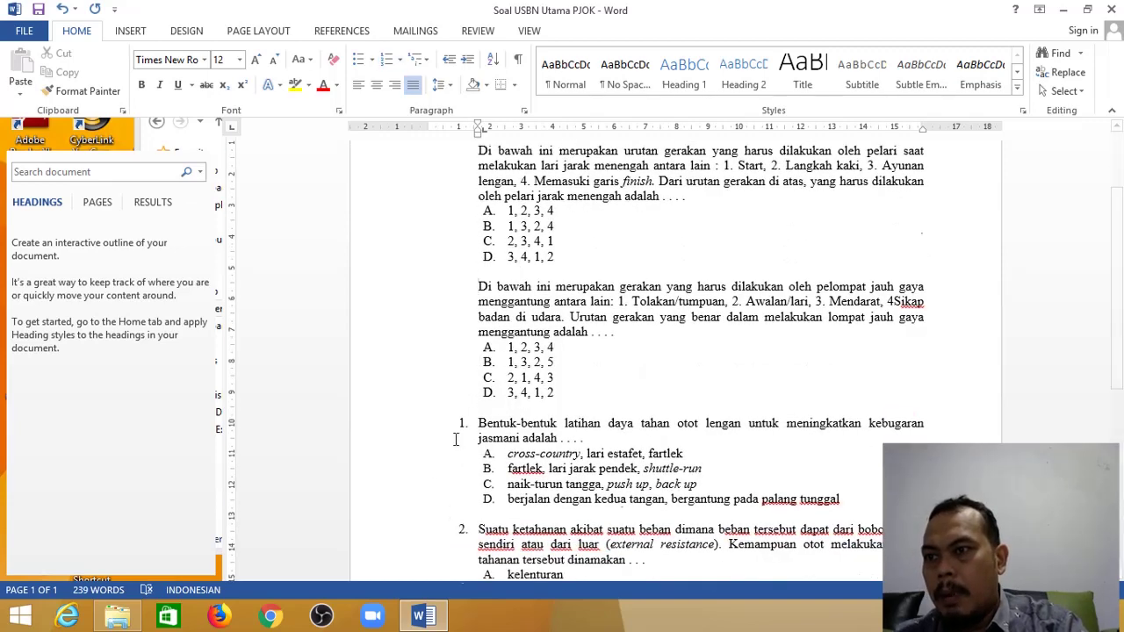
pyautogui.click(476, 419)
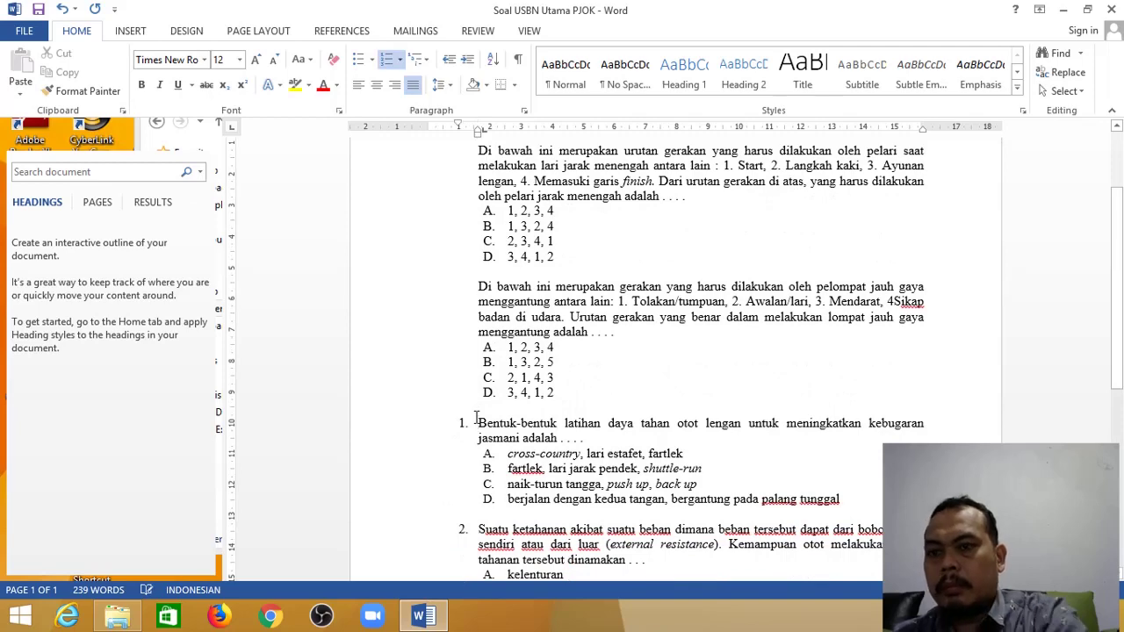
pyautogui.press('BackSpace')
# Remove the automatic numbering from the last two questions, starting "Suatu ketahanan" and "Unsur-unsur"
pyautogui.scroll(-4, 475, 419)
pyautogui.click(477, 371)
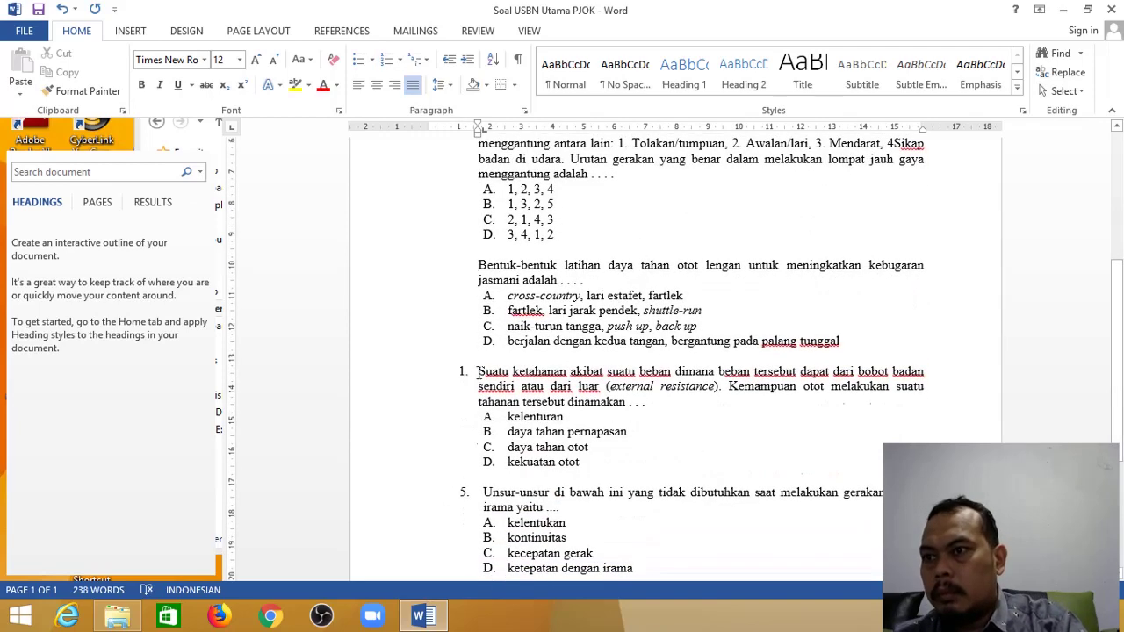
pyautogui.press('BackSpace')
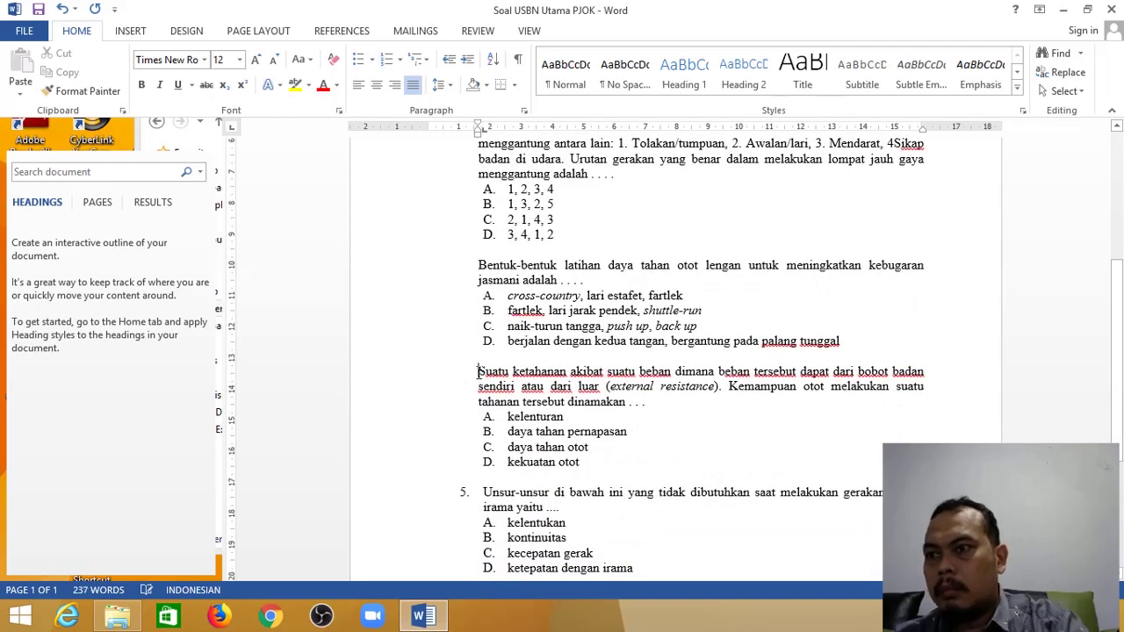
pyautogui.scroll(-4, 480, 296)
pyautogui.click(481, 294)
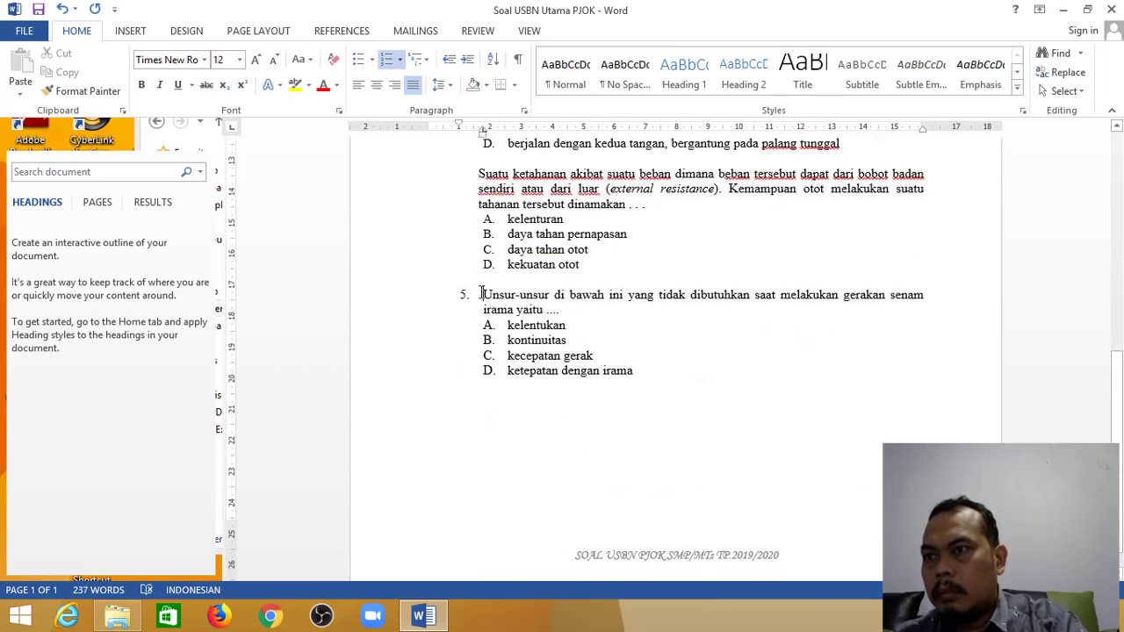
pyautogui.press('BackSpace')
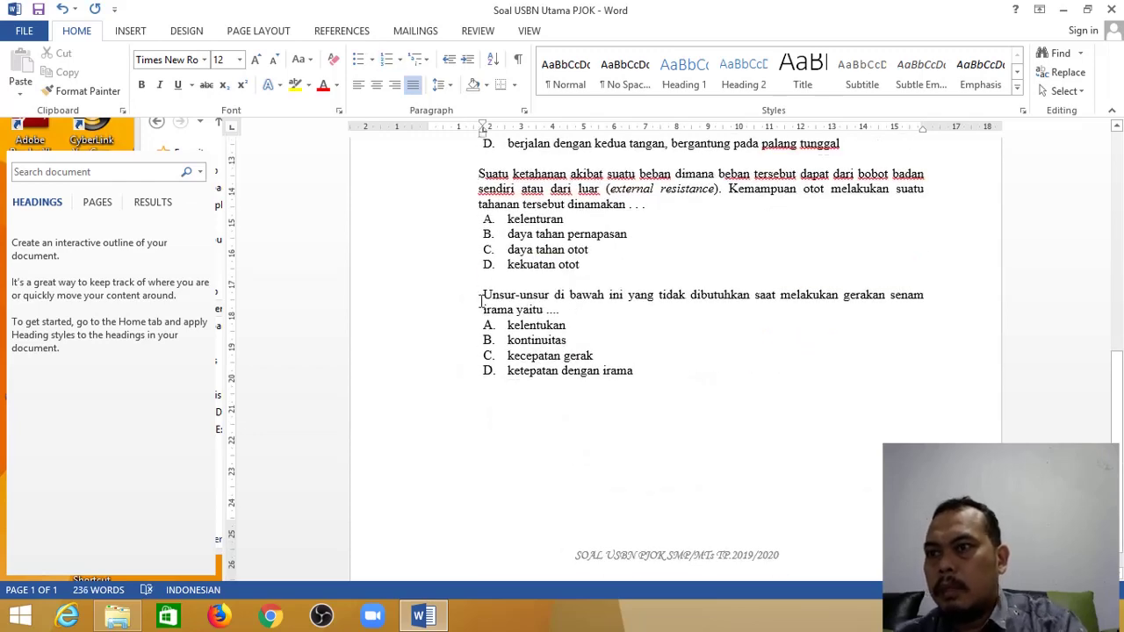
# Try a paragraph break before "Dari urutan" in the first question, and rejoin the text into one paragraph
pyautogui.scroll(8, 480, 293)
pyautogui.scroll(1, 477, 299)
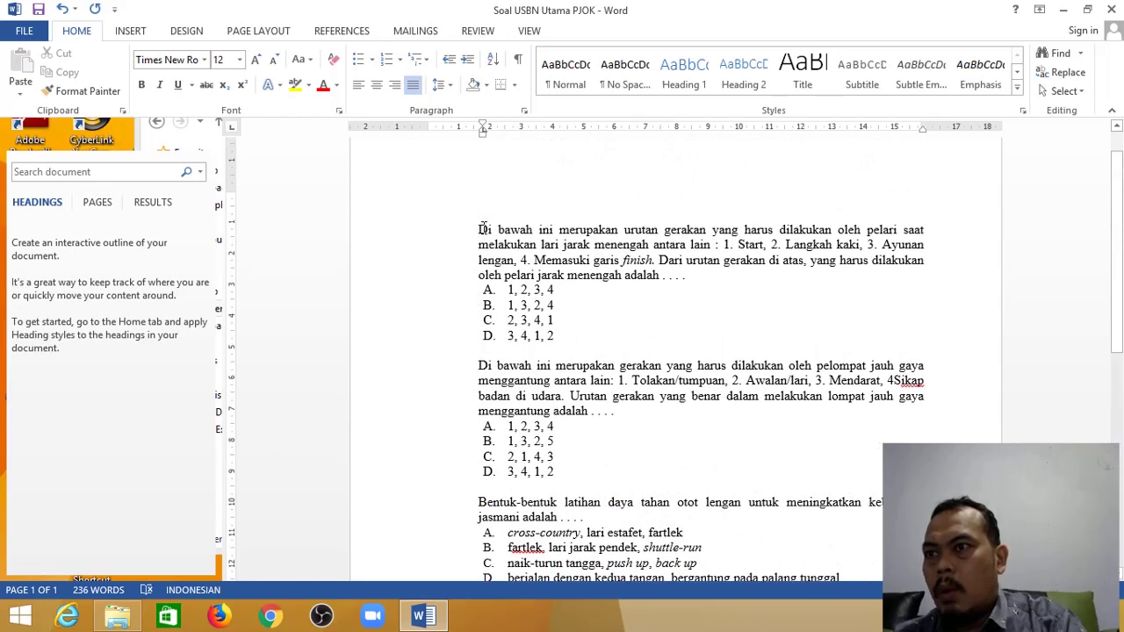
pyautogui.moveTo(478, 230); pyautogui.dragTo(688, 272)
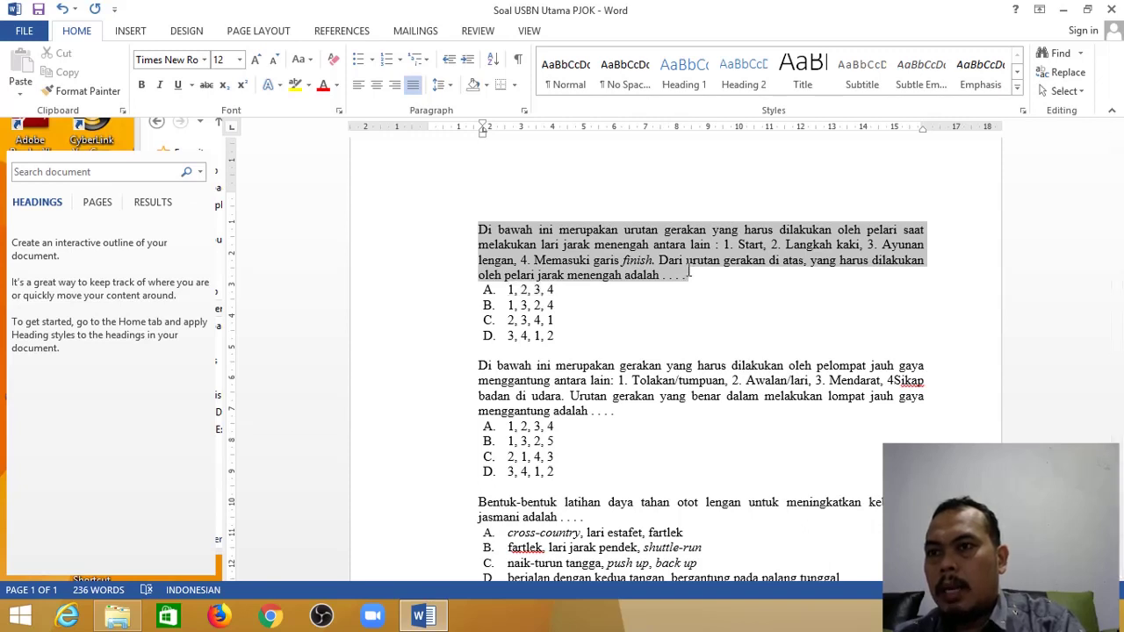
pyautogui.click(689, 274)
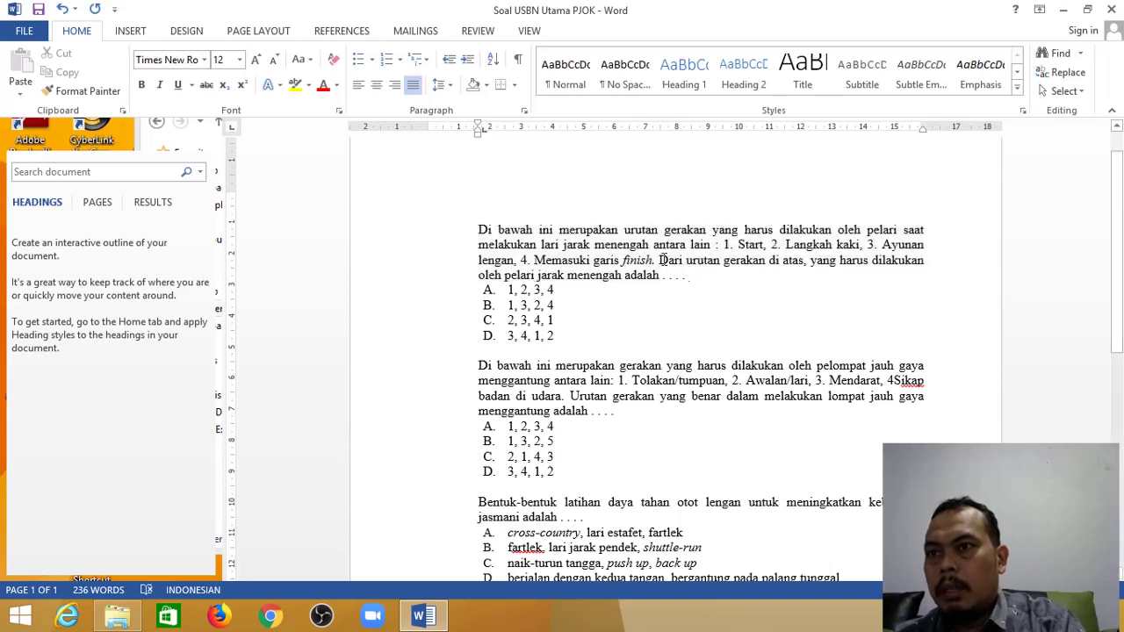
pyautogui.click(662, 260)
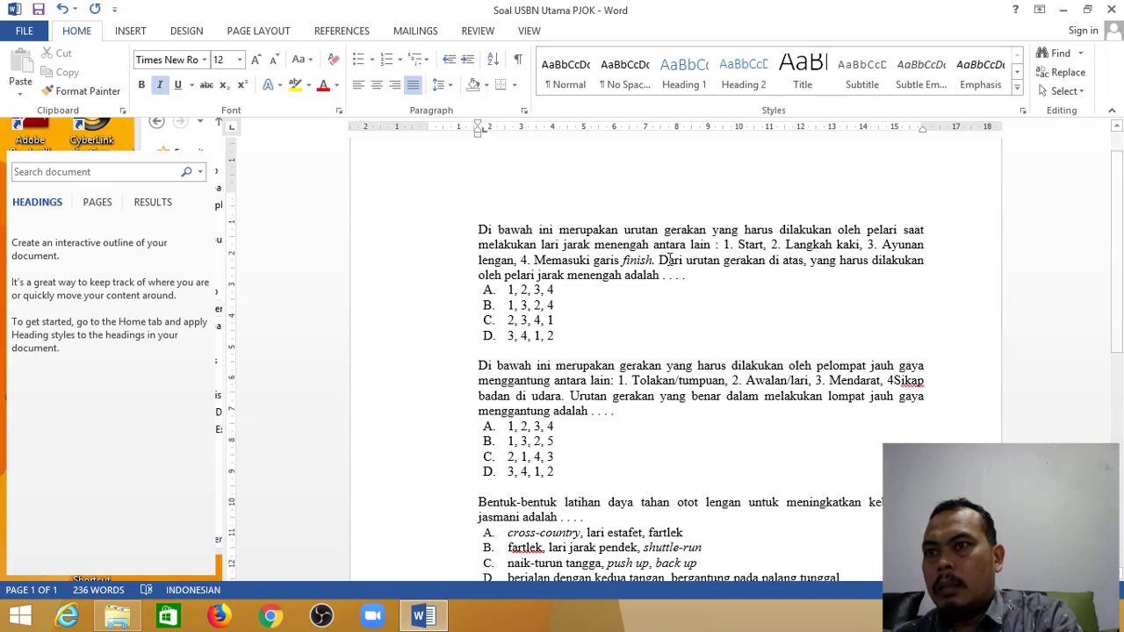
pyautogui.press('Return')
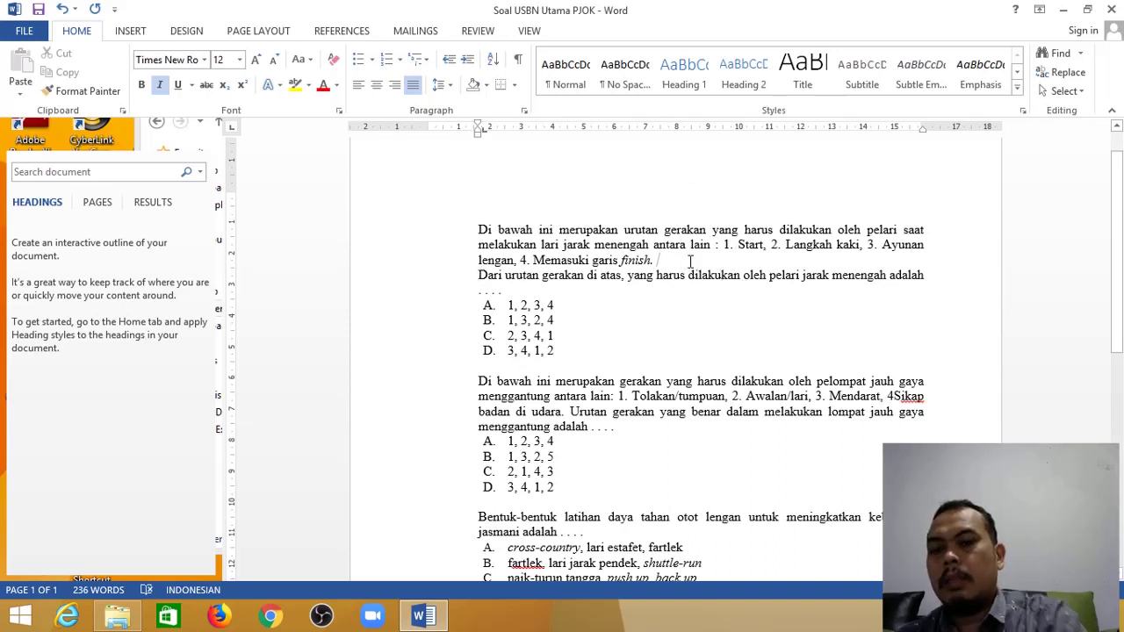
pyautogui.press('Delete')
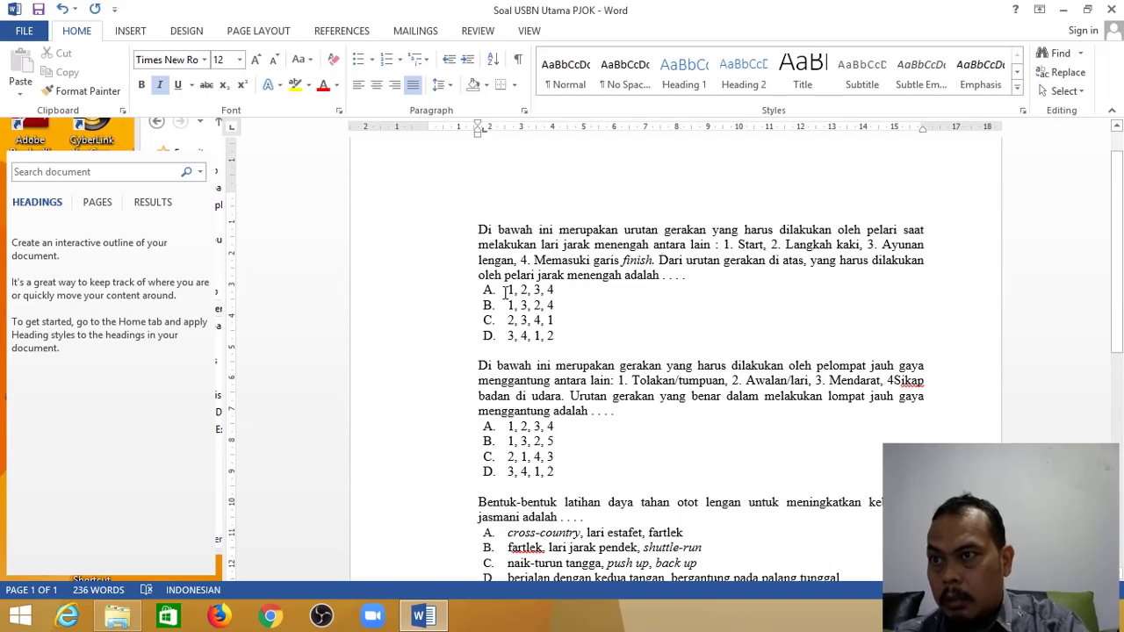
# Check the list numbering applied to the first question's four answer options
pyautogui.moveTo(505, 291); pyautogui.dragTo(560, 334)
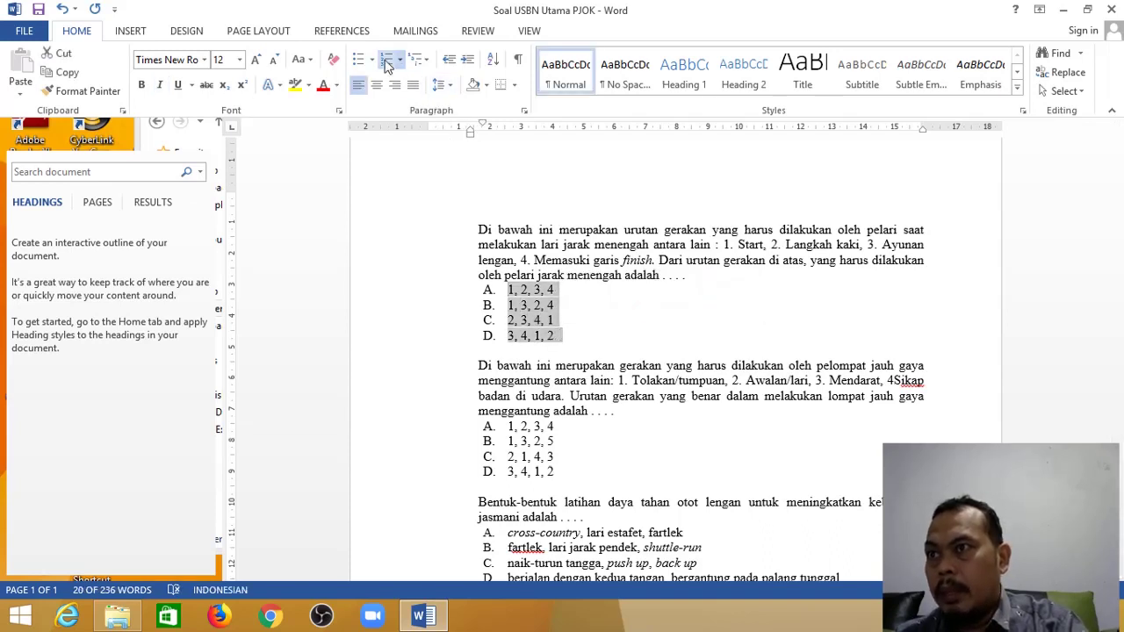
pyautogui.click(388, 63)
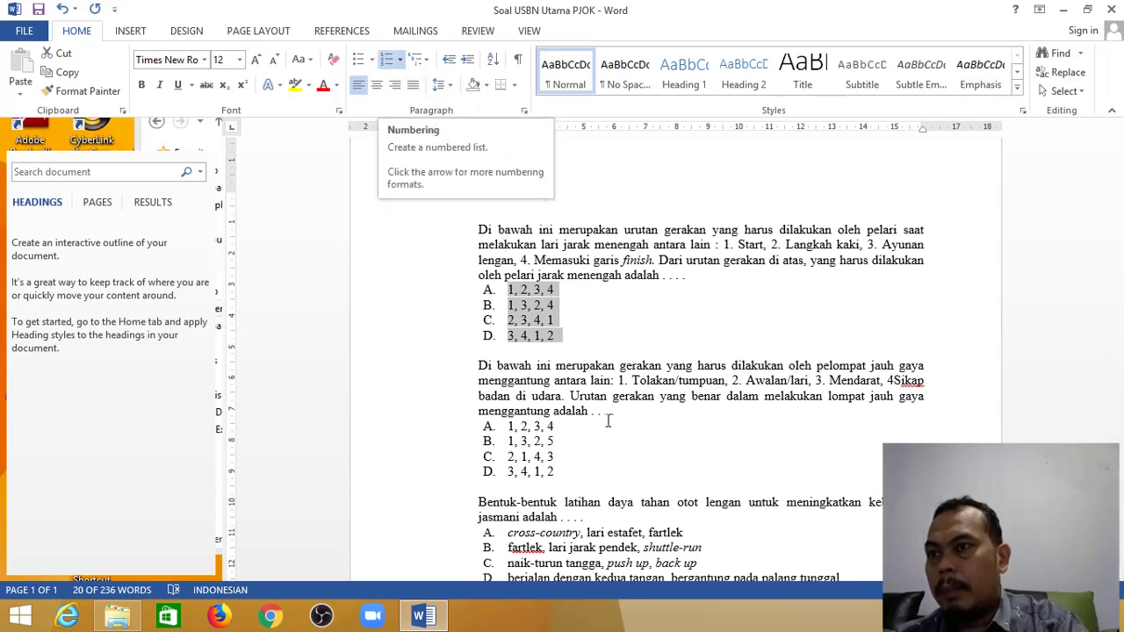
# Delete the blank lines separating the five questions so that they follow each other directly
pyautogui.click(524, 349)
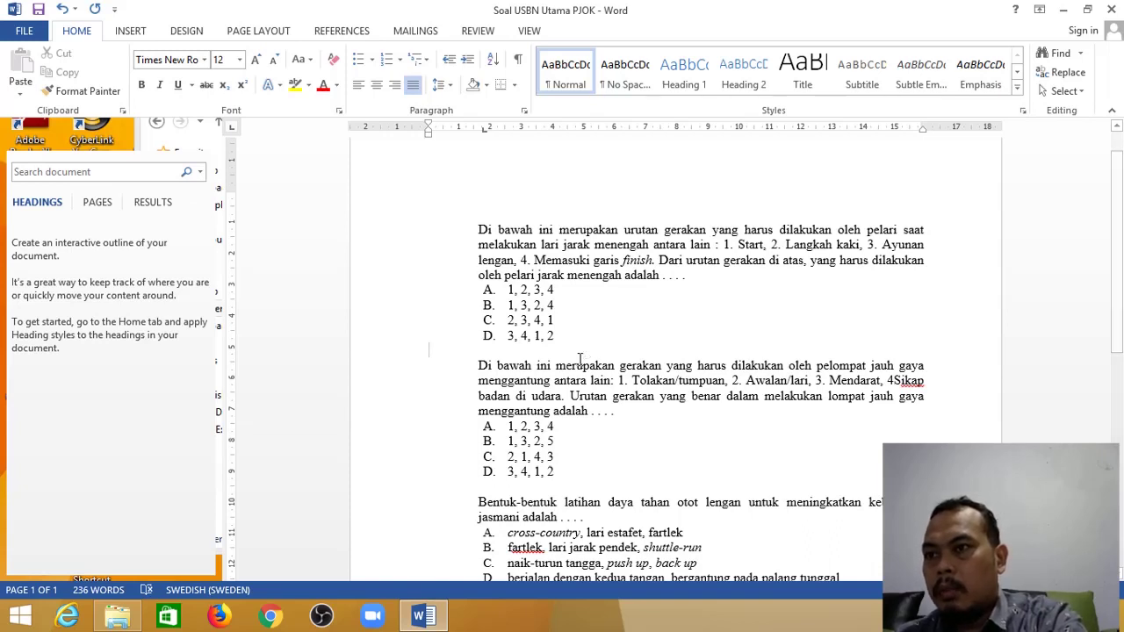
pyautogui.press('Delete')
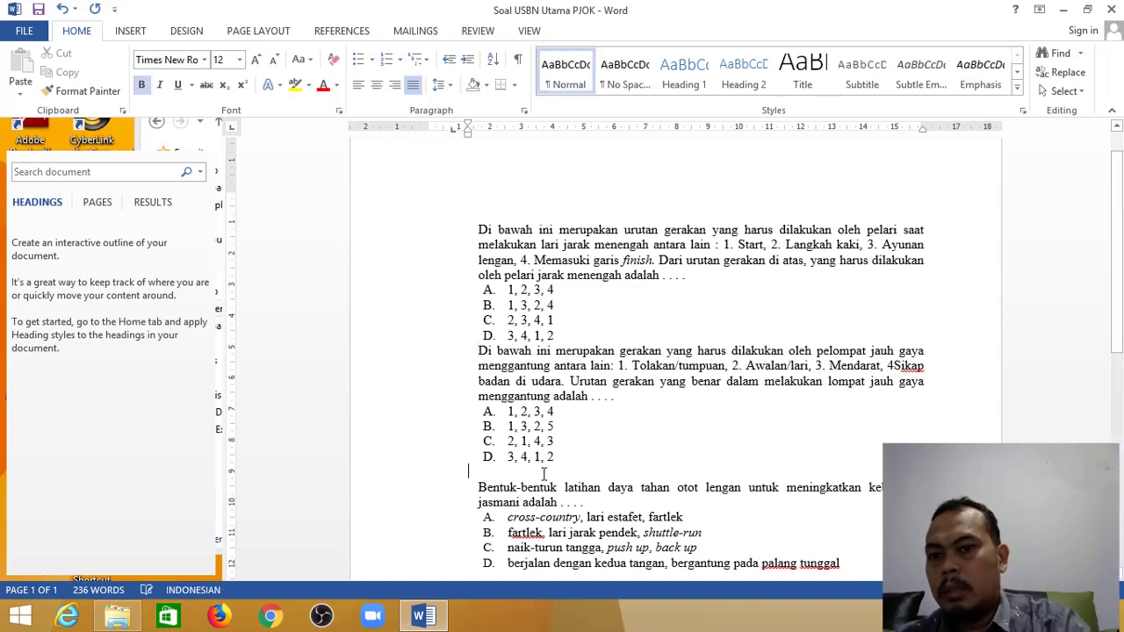
pyautogui.press('Delete')
pyautogui.scroll(-4, 544, 474)
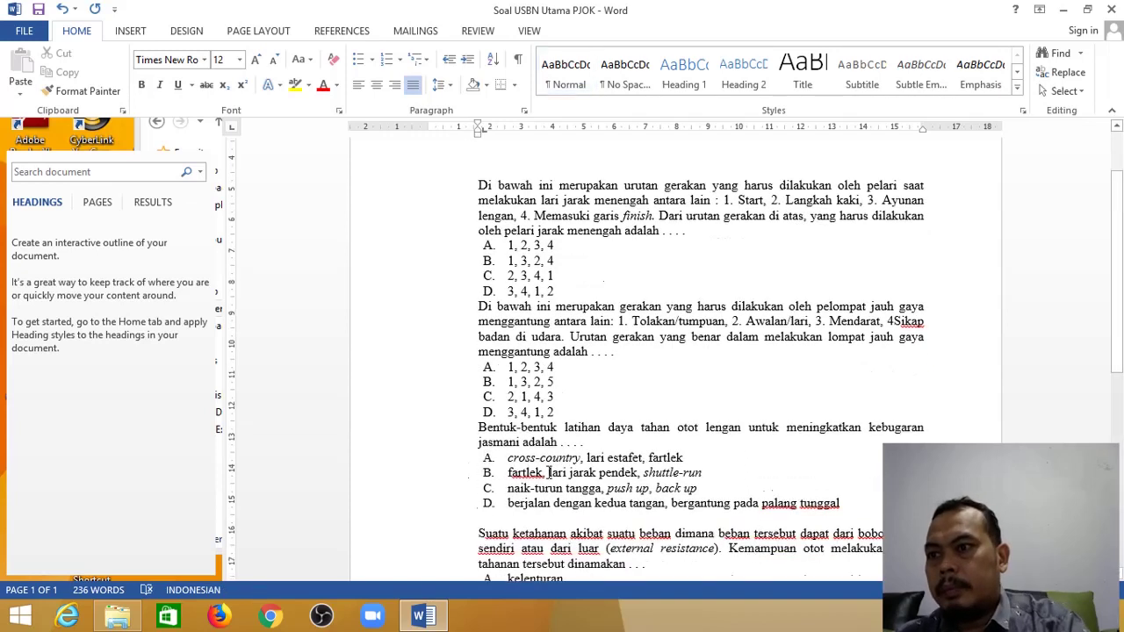
pyautogui.click(546, 405)
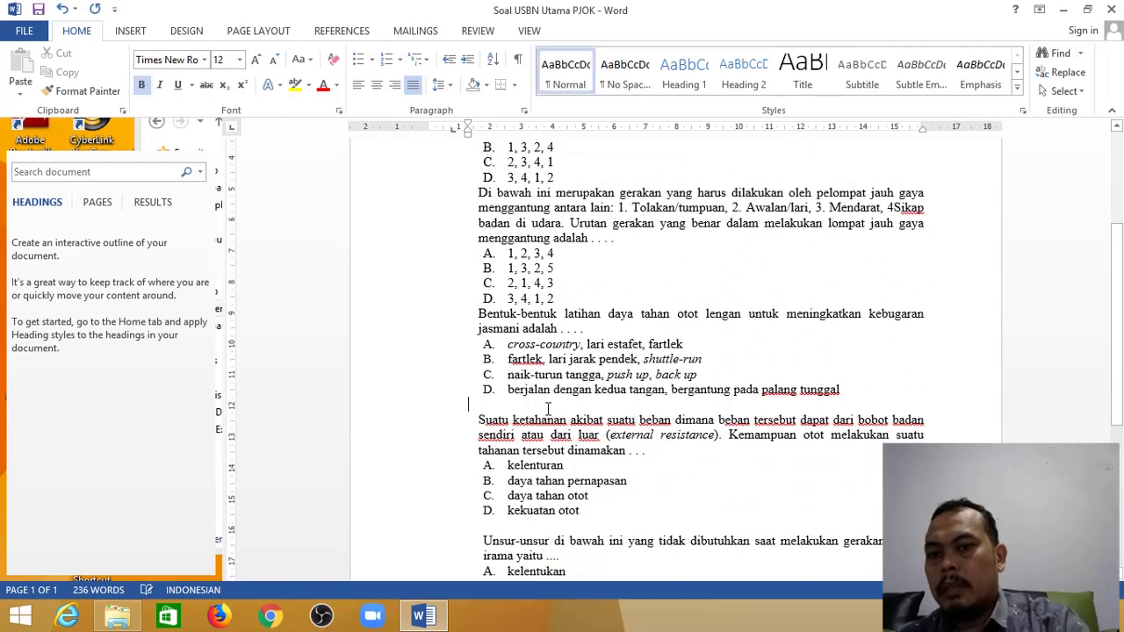
pyautogui.press('Delete')
pyautogui.scroll(-4, 548, 408)
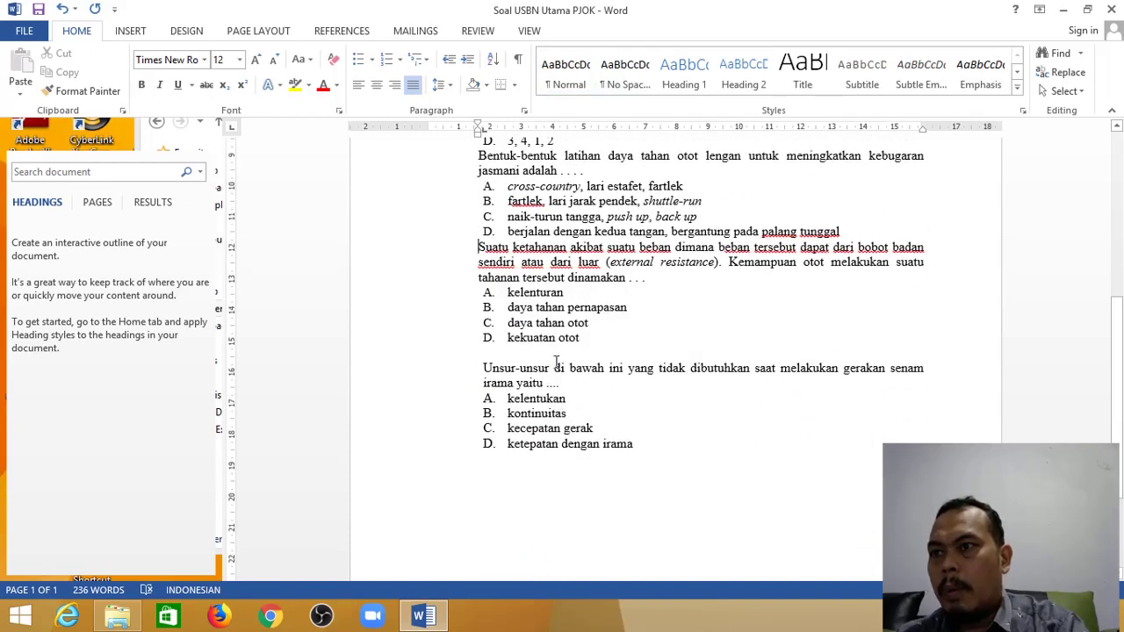
pyautogui.click(551, 351)
pyautogui.press('Delete')
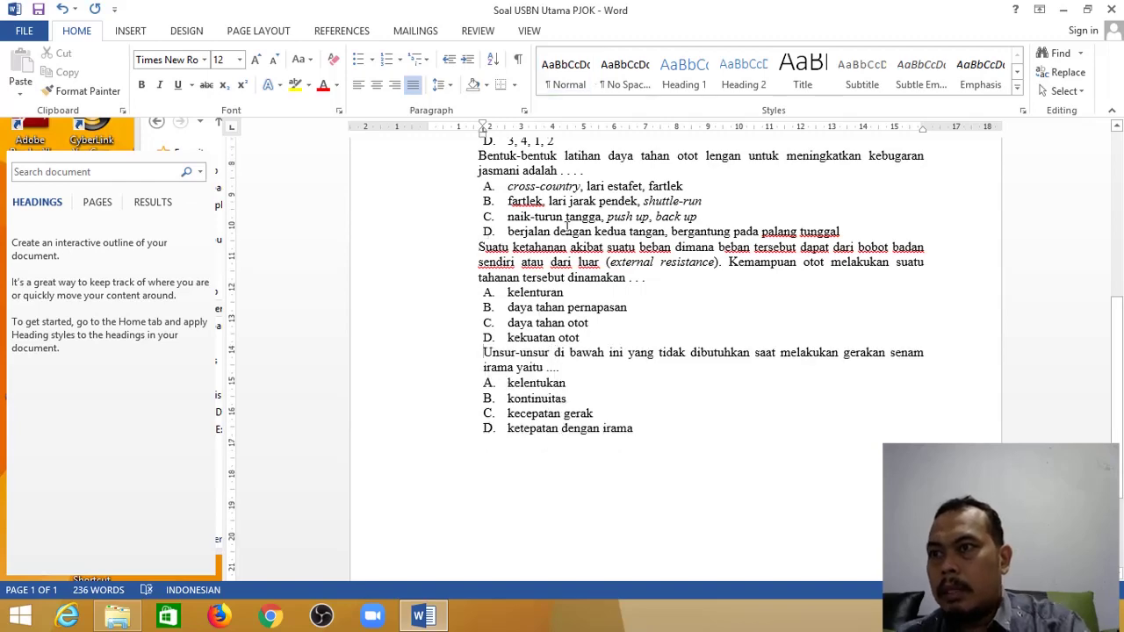
# Check that the answer options of the first three questions use automatic lettered lists
pyautogui.scroll(5, 567, 228)
pyautogui.scroll(1, 567, 229)
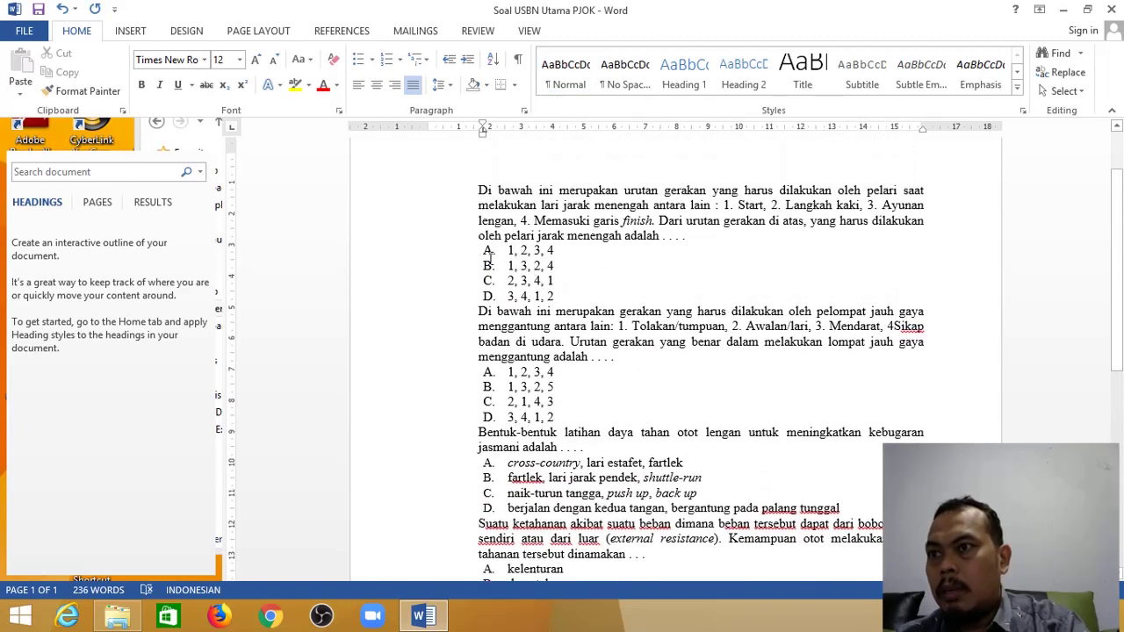
pyautogui.click(503, 253)
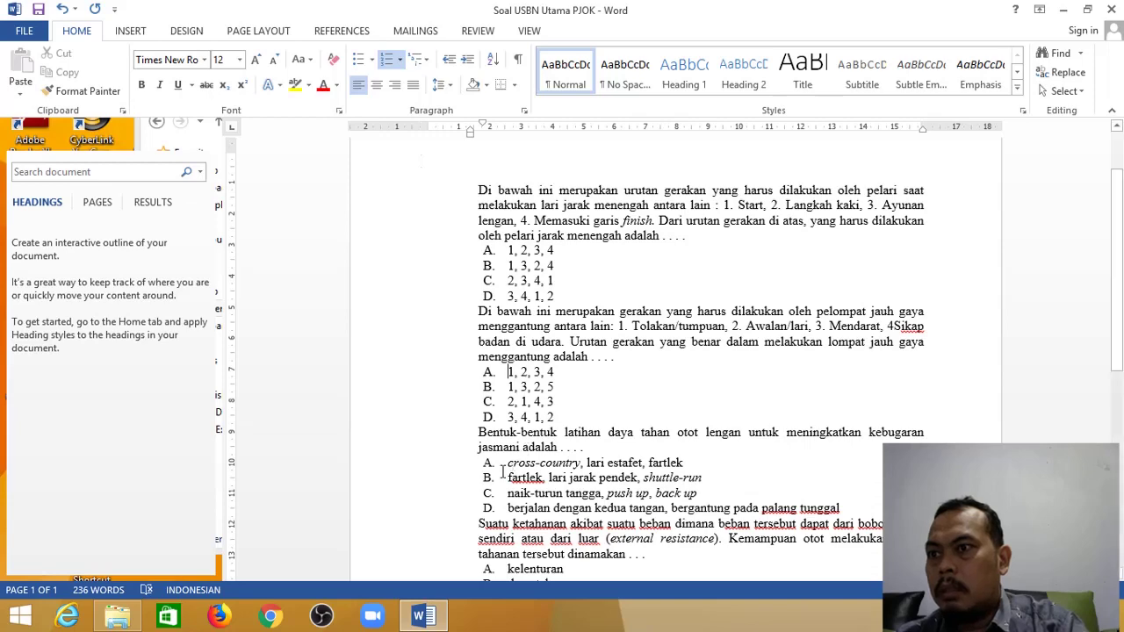
pyautogui.click(504, 470)
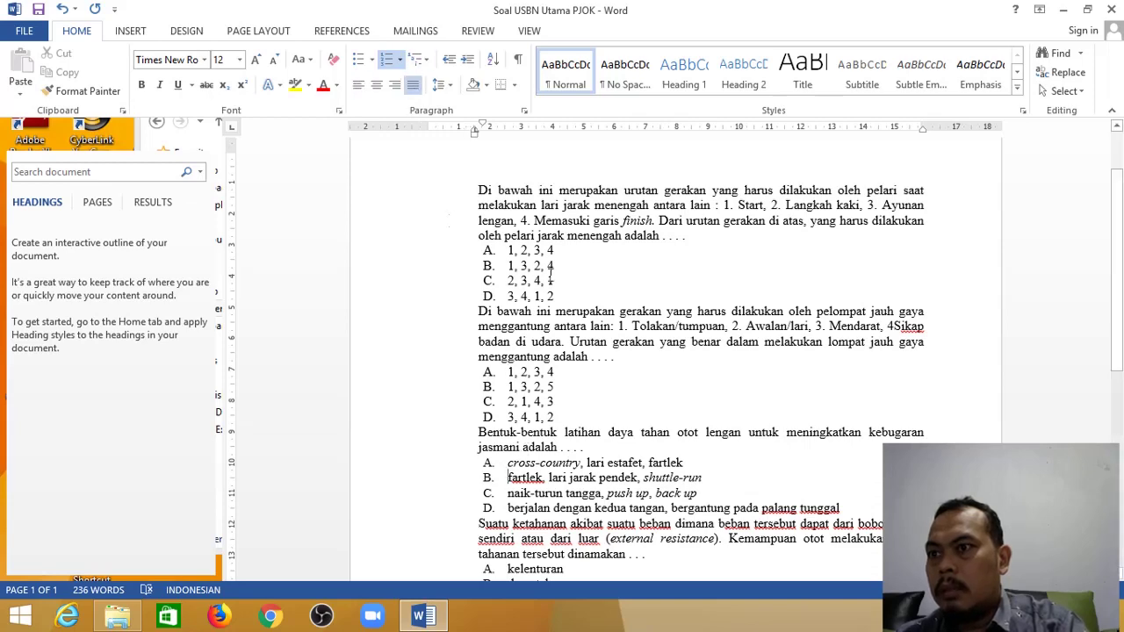
# Check whether the answer options of the fourth and fifth questions use automatic lettered lists
pyautogui.scroll(-5, 534, 394)
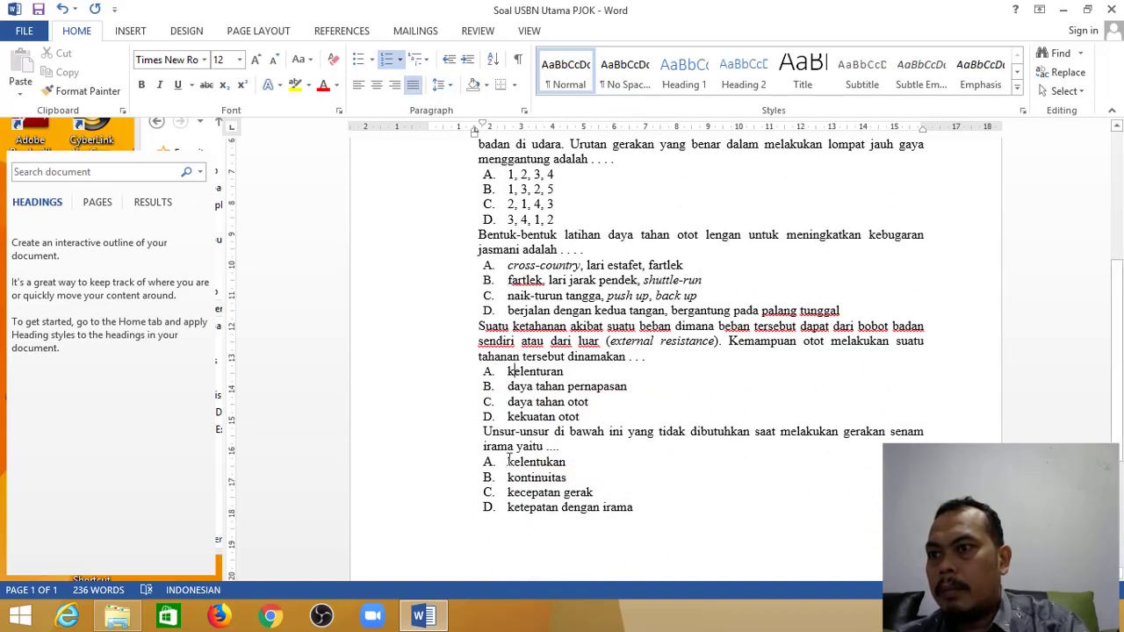
pyautogui.click(507, 461)
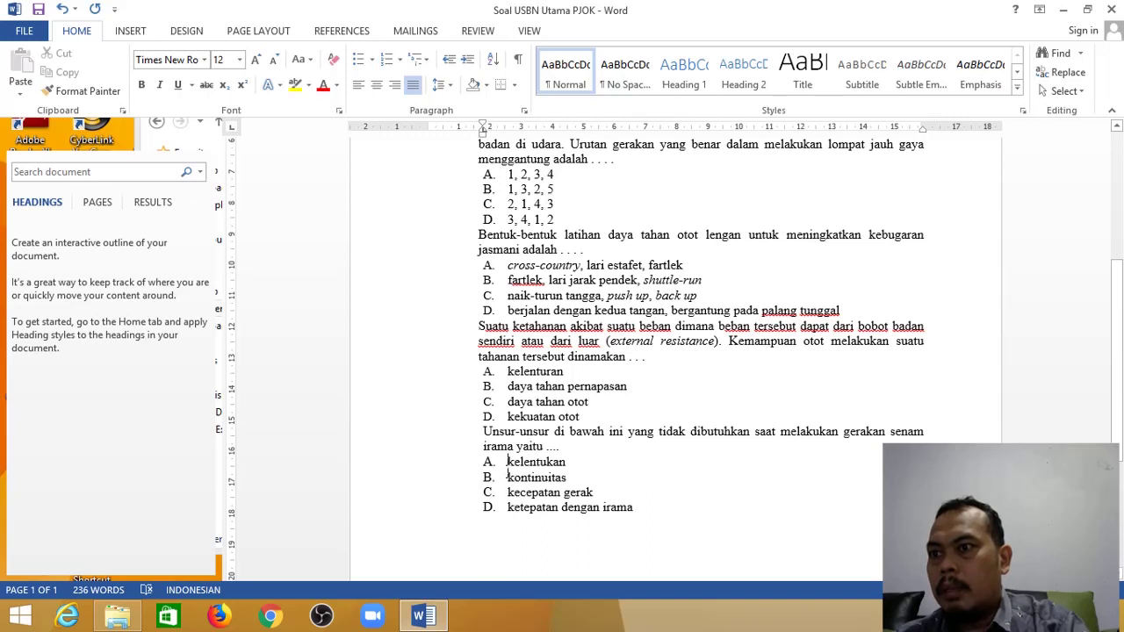
pyautogui.moveTo(483, 478); pyautogui.dragTo(542, 517)
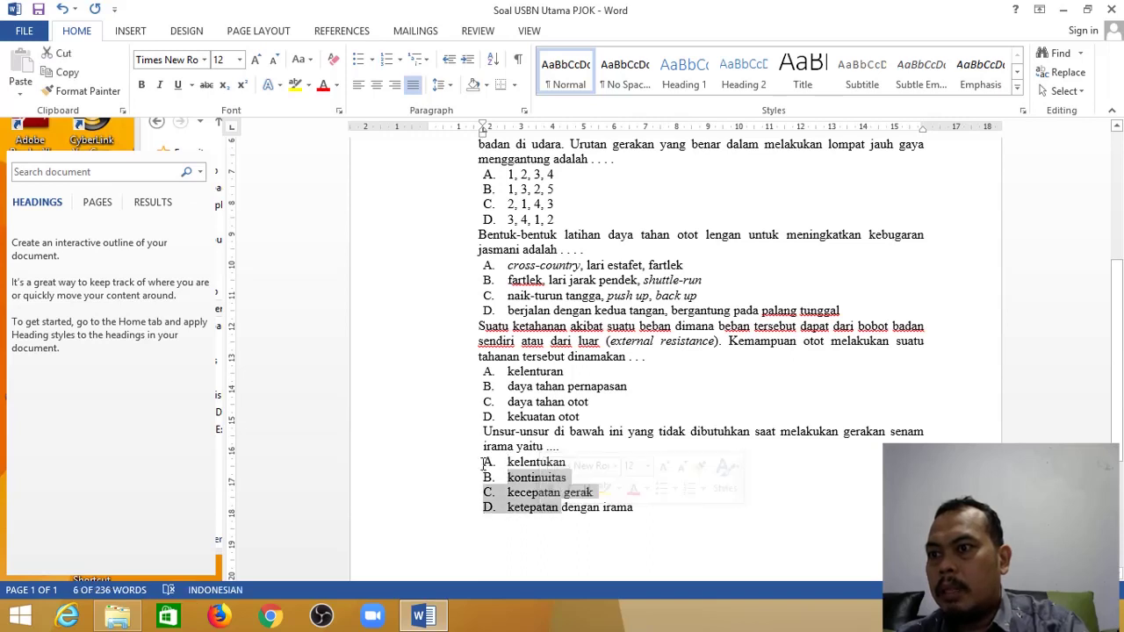
pyautogui.moveTo(485, 462); pyautogui.dragTo(559, 507)
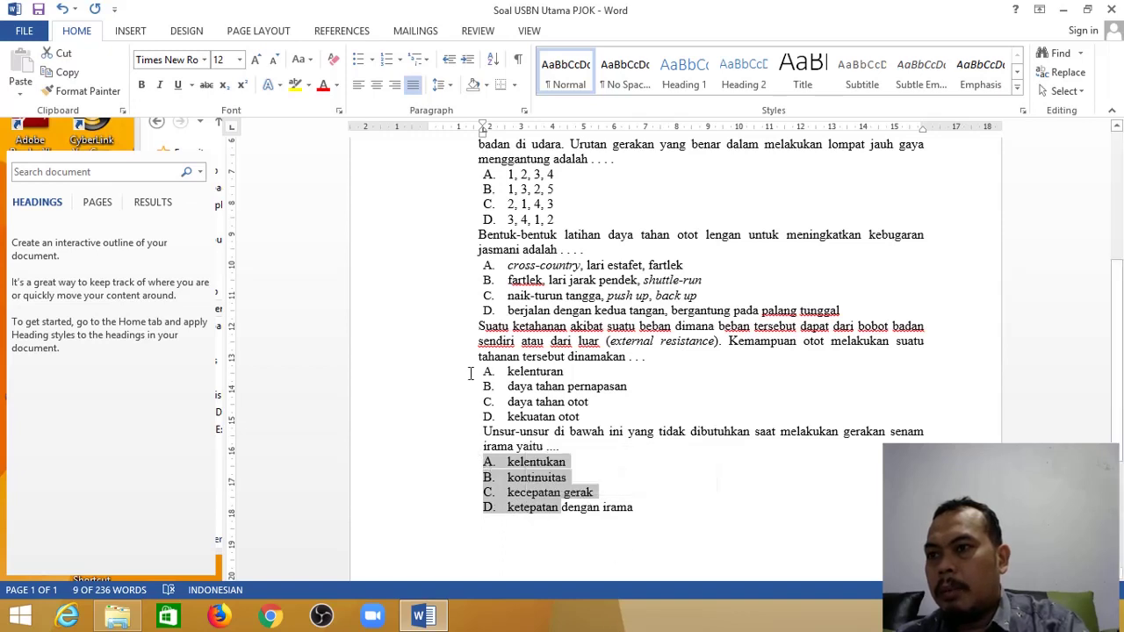
pyautogui.moveTo(474, 375); pyautogui.dragTo(581, 418)
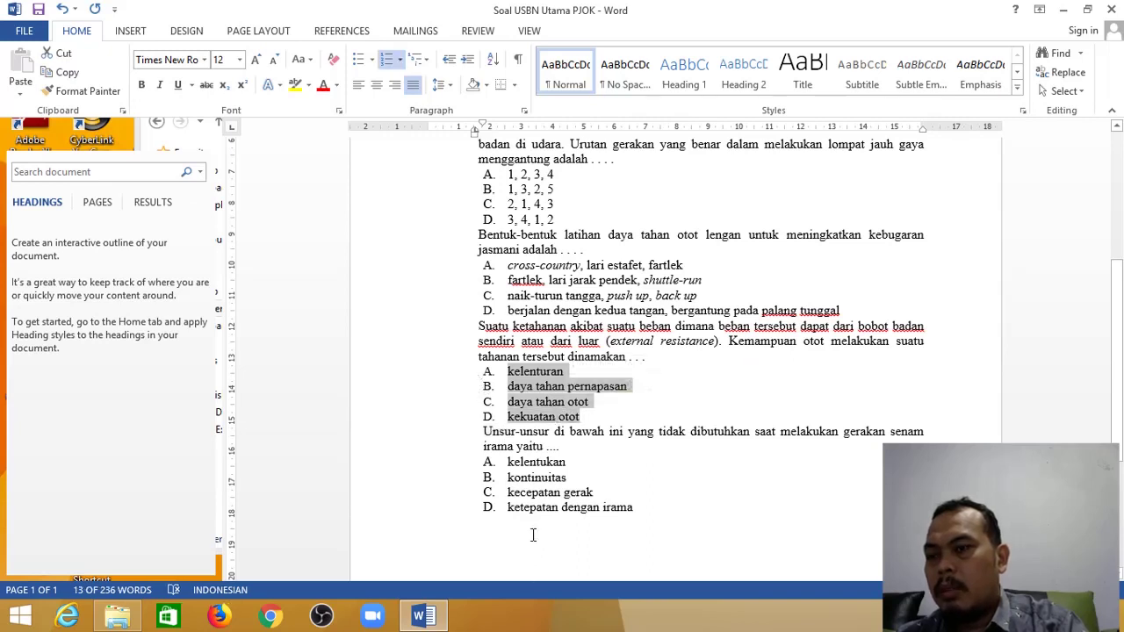
pyautogui.moveTo(507, 463); pyautogui.dragTo(612, 509)
pyautogui.moveTo(617, 509); pyautogui.dragTo(632, 511)
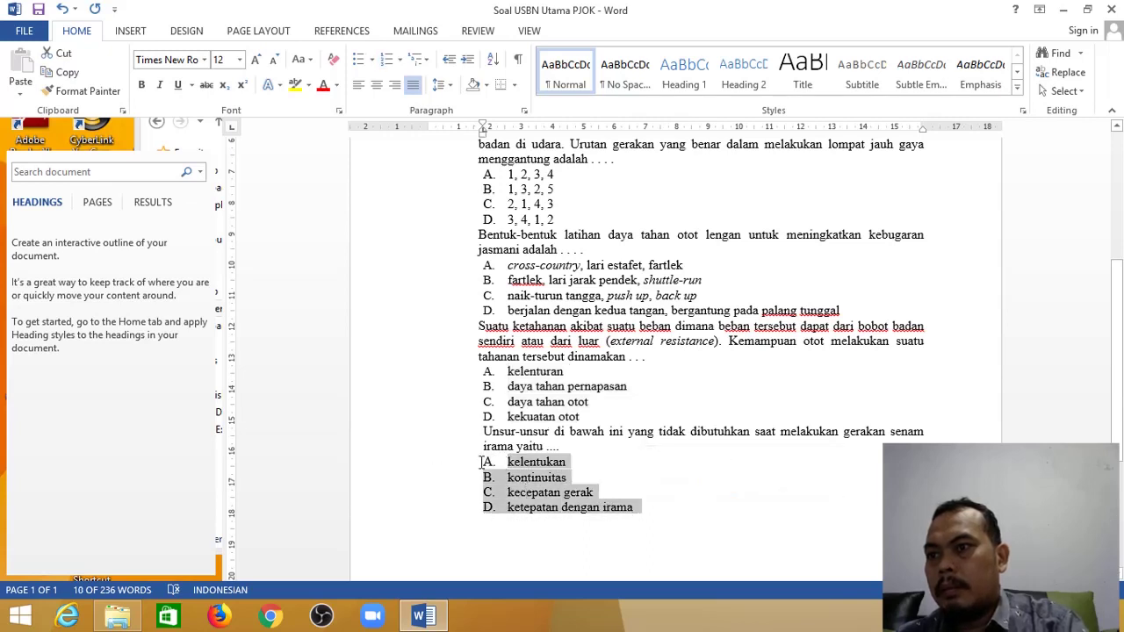
# Convert the fifth question's four answer options to an automatic list in the A., B., C. number format
pyautogui.click(482, 463)
pyautogui.moveTo(482, 463); pyautogui.dragTo(617, 527)
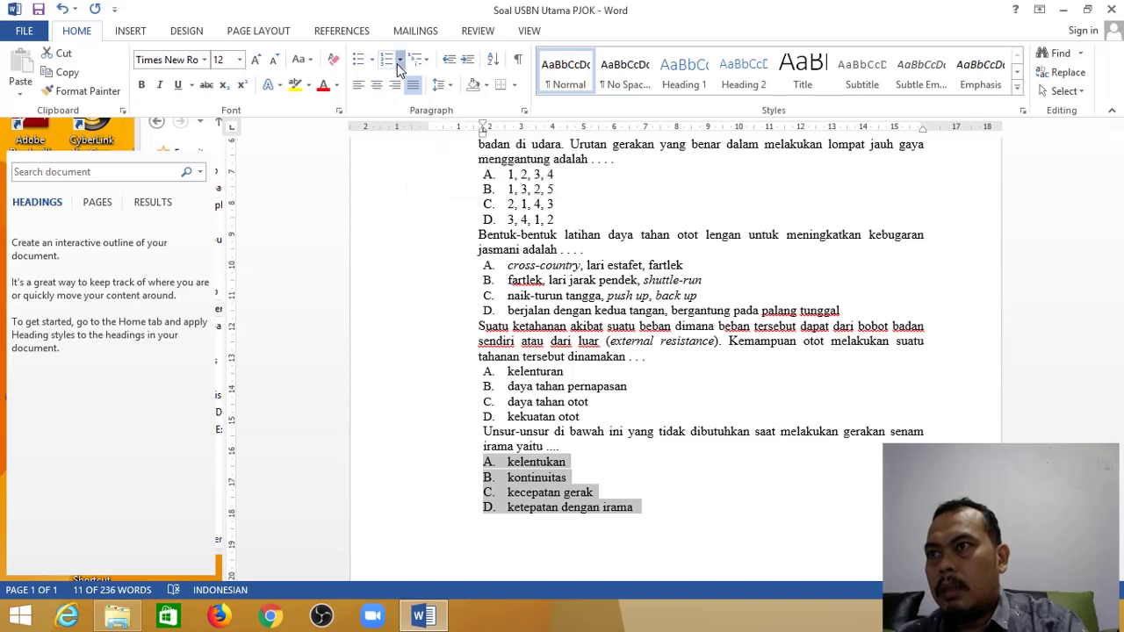
pyautogui.click(399, 61)
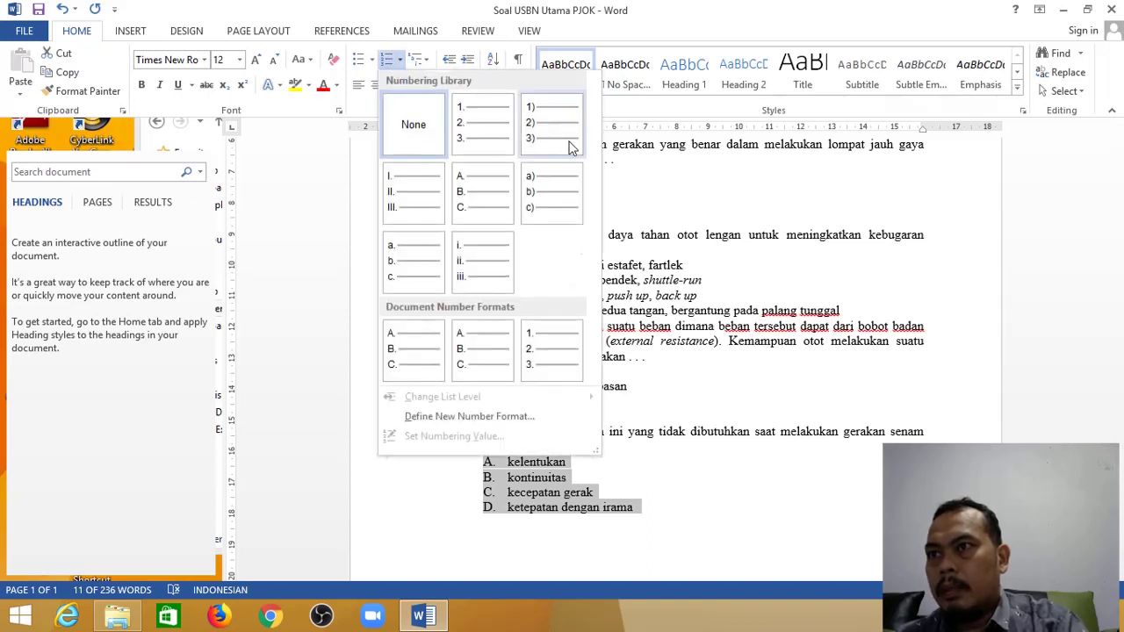
pyautogui.click(484, 198)
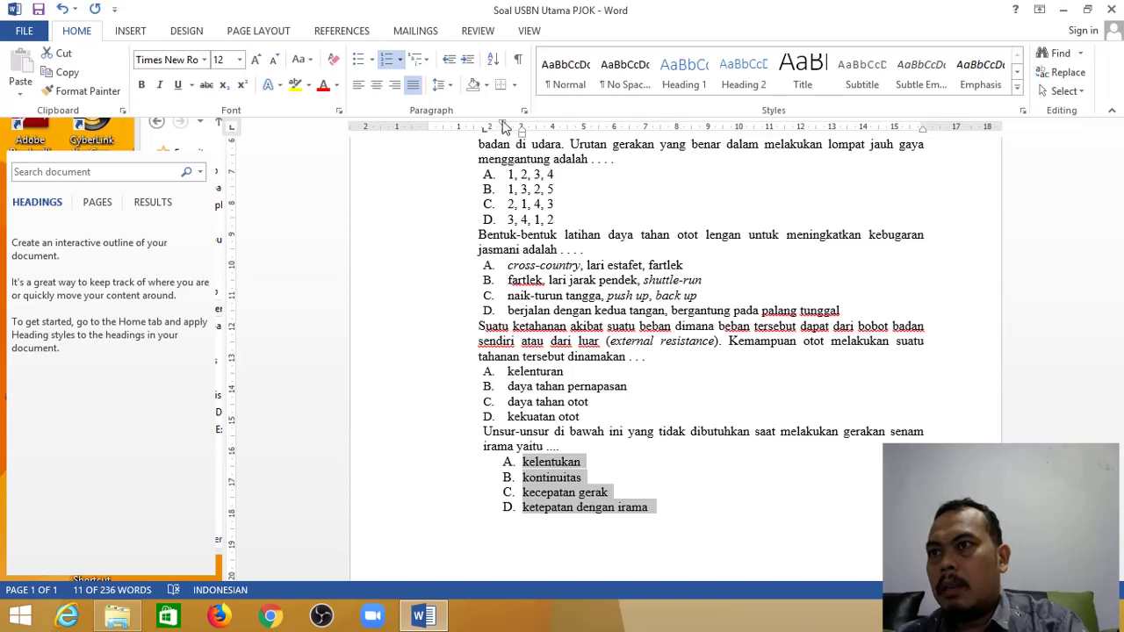
# Reduce the indents of the fifth question's options to line up with the other answer lists, and save the document
pyautogui.moveTo(502, 128)
pyautogui.mouseDown()
pyautogui.moveTo(482, 129)
pyautogui.moveTo(518, 134)
pyautogui.moveTo(506, 134)
pyautogui.mouseUp()
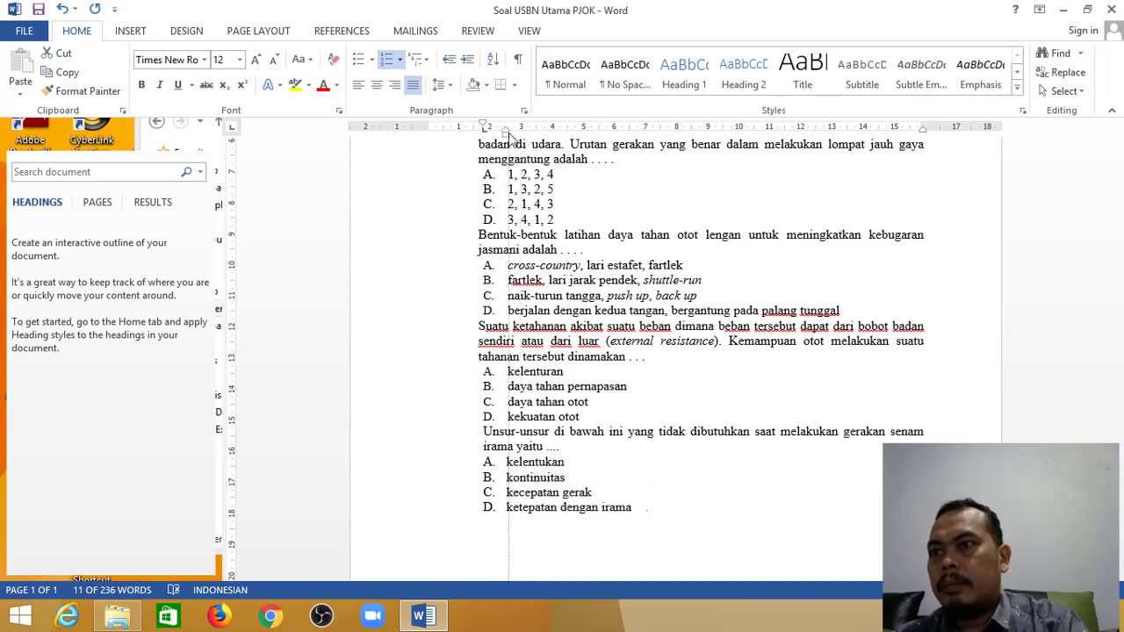
pyautogui.click(694, 490)
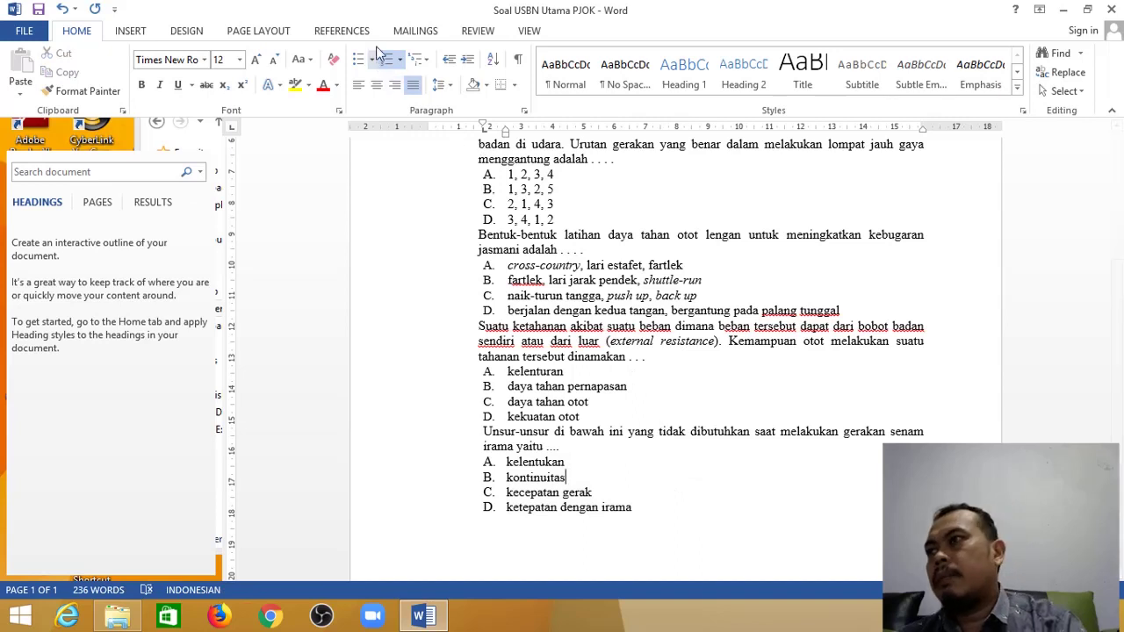
pyautogui.click(39, 10)
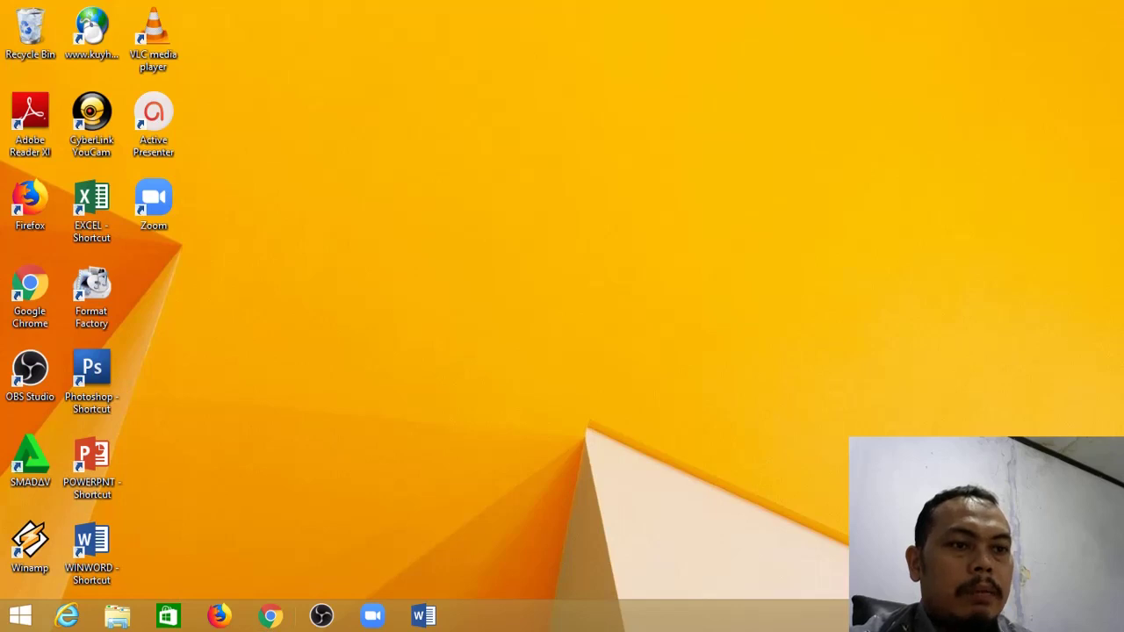
# Switch to Google Chrome, go to google.com and open Google Drive from the Google apps
pyautogui.click(270, 617)
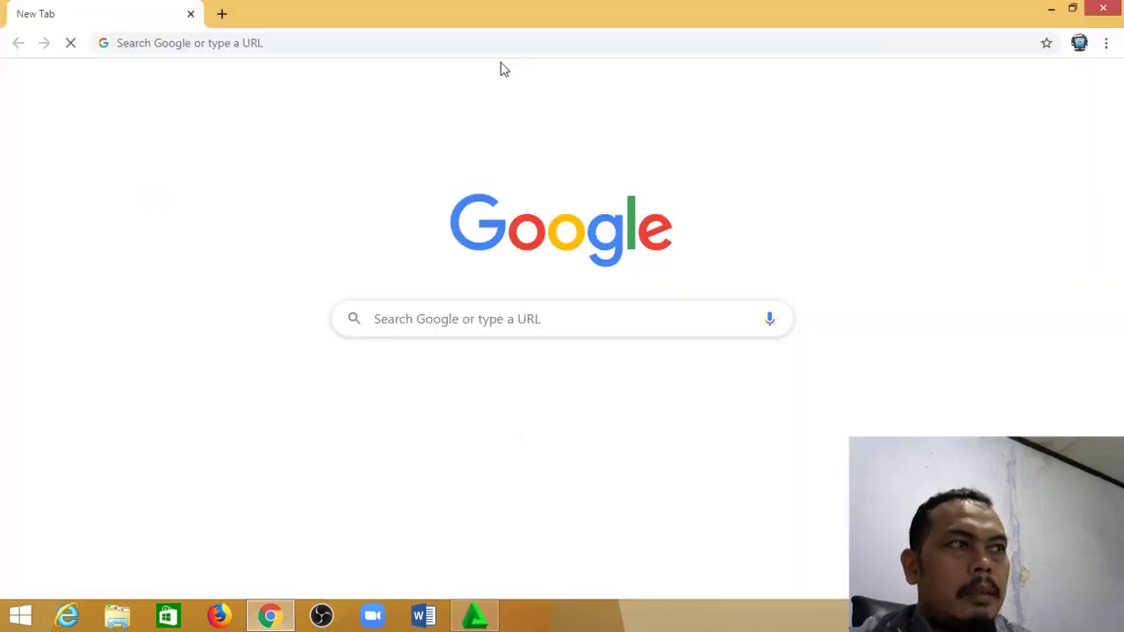
pyautogui.click(446, 41)
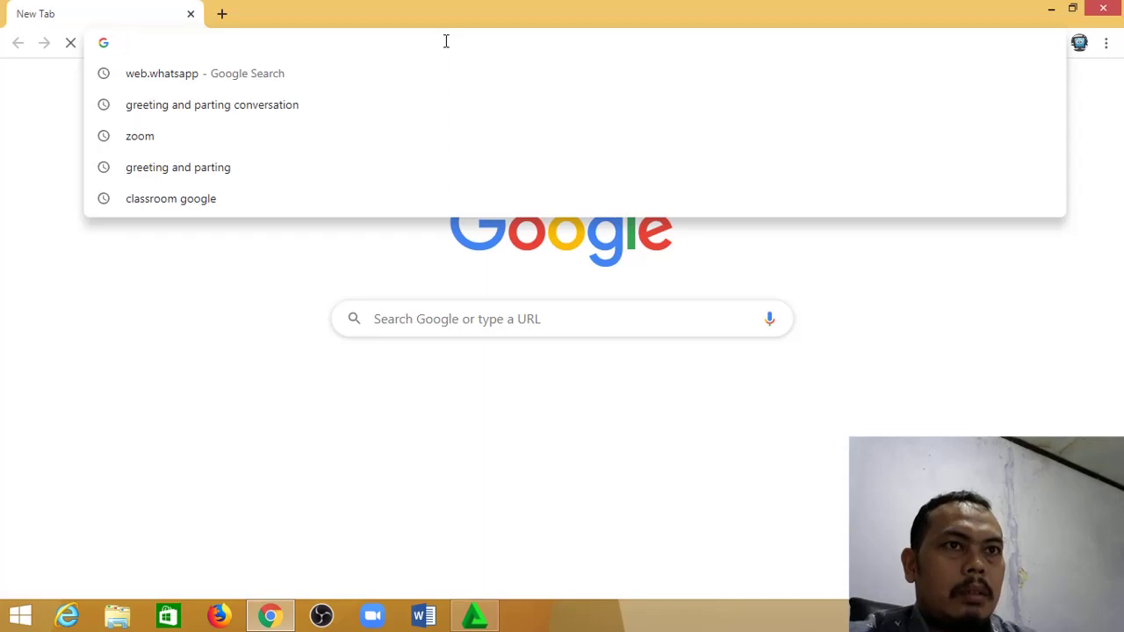
pyautogui.write('google.com')
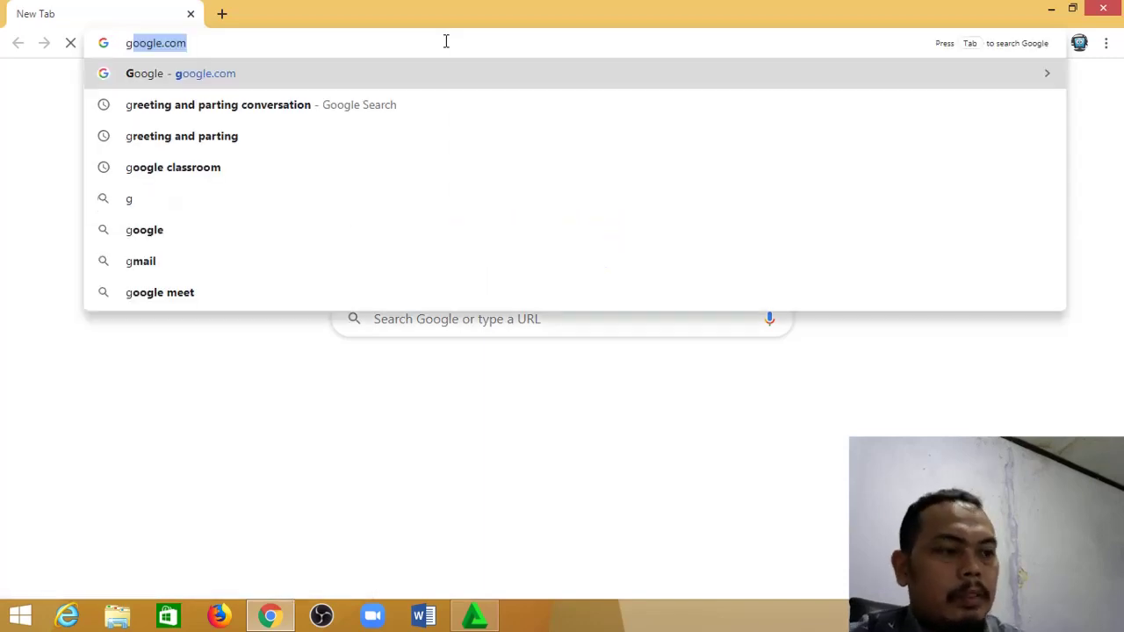
pyautogui.press('Return')
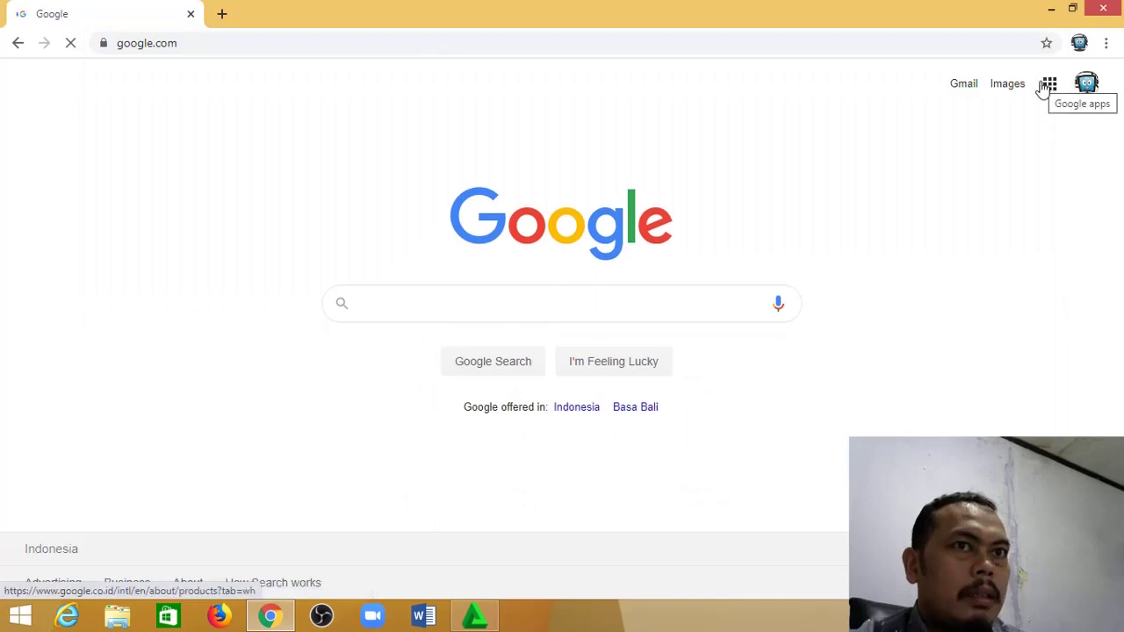
pyautogui.click(1048, 88)
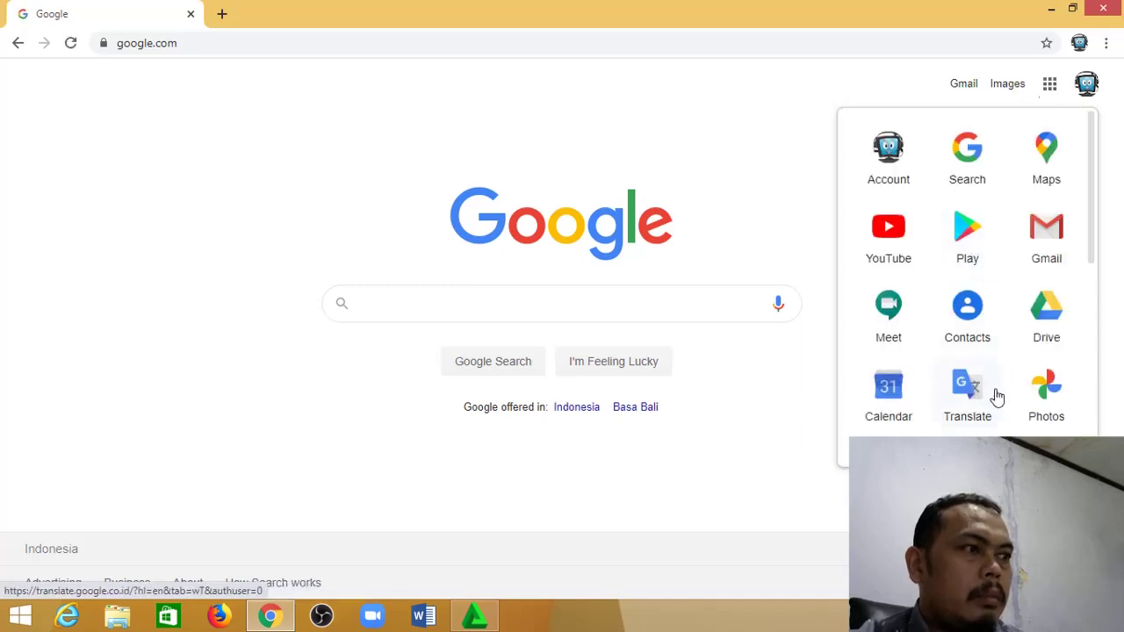
pyautogui.click(1044, 323)
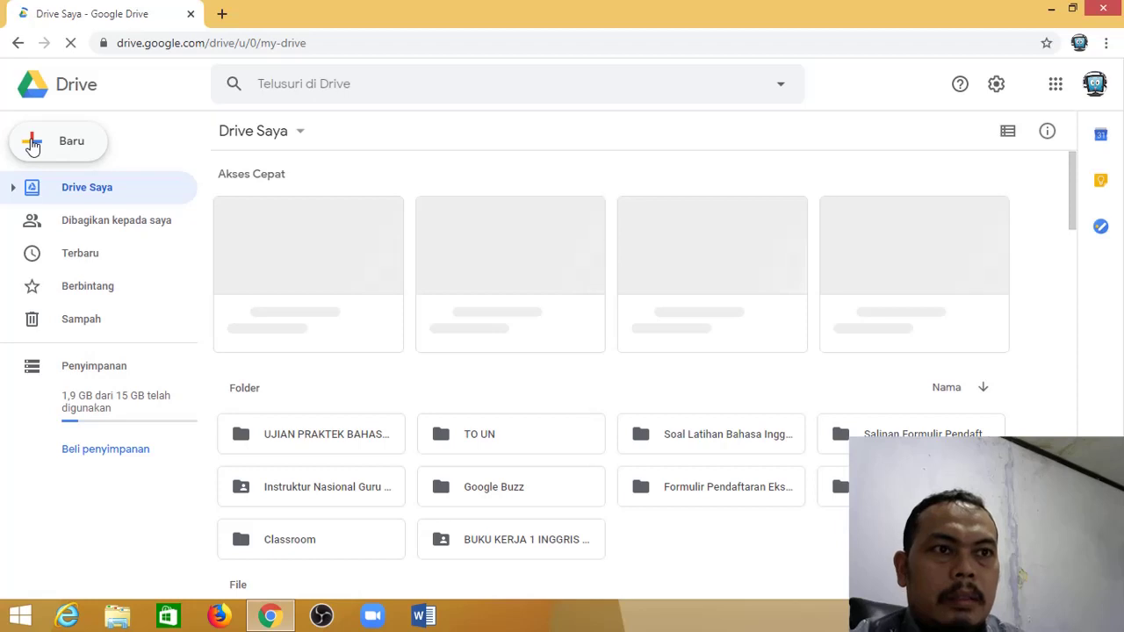
# Upload the file "Soal USBN Utama PJOK" from Documents to Drive Saya and dismiss the upload notice
pyautogui.click(32, 145)
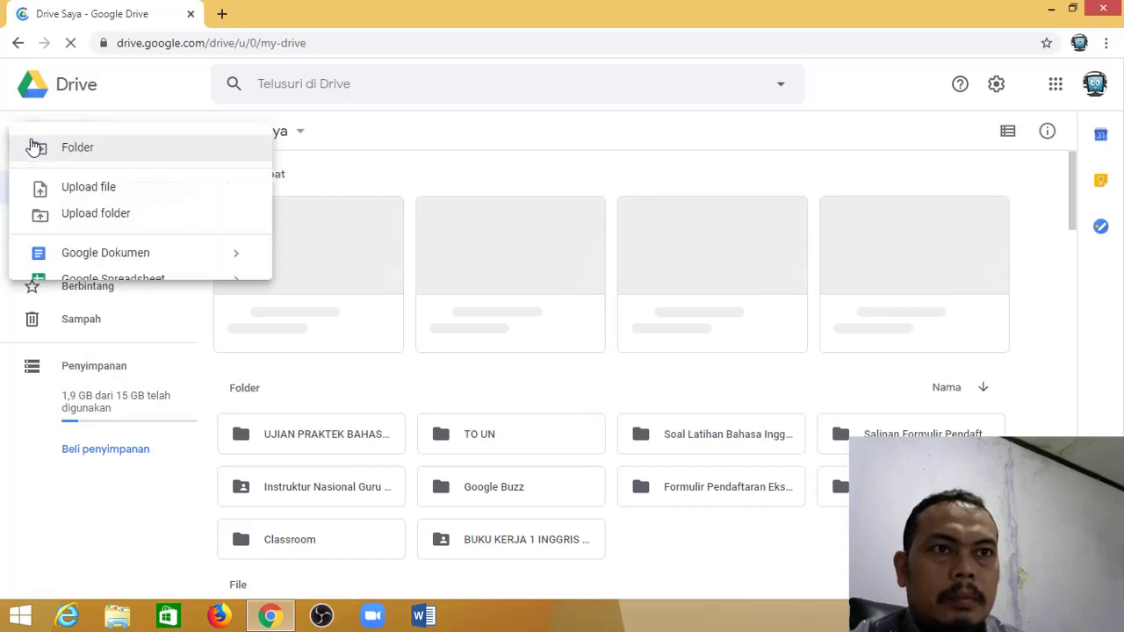
pyautogui.click(84, 187)
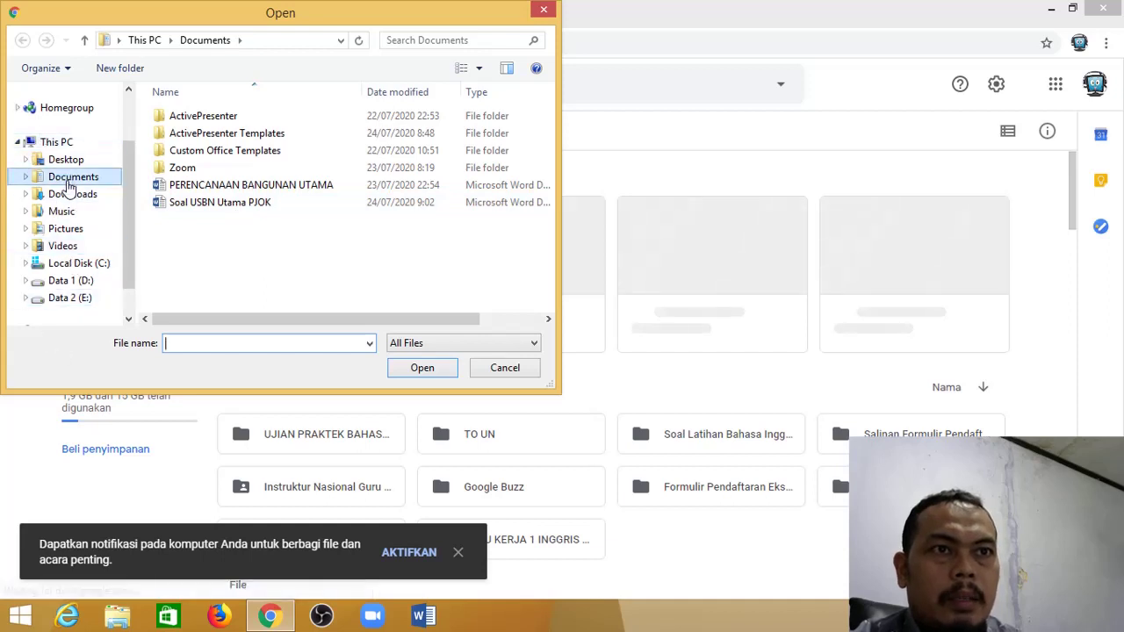
pyautogui.click(200, 203)
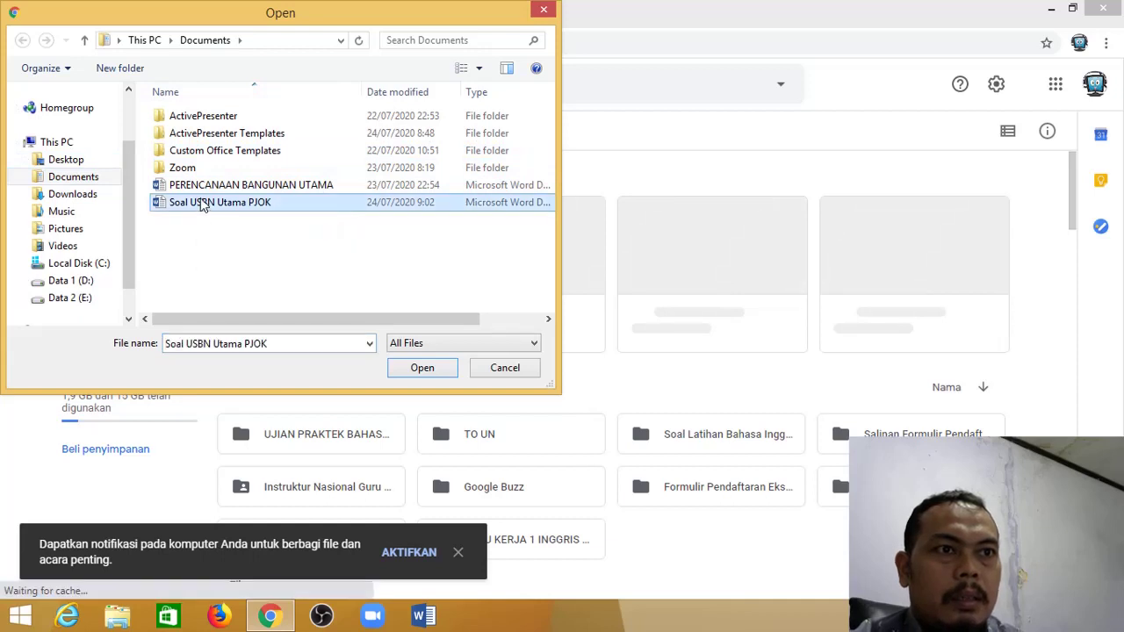
pyautogui.click(422, 367)
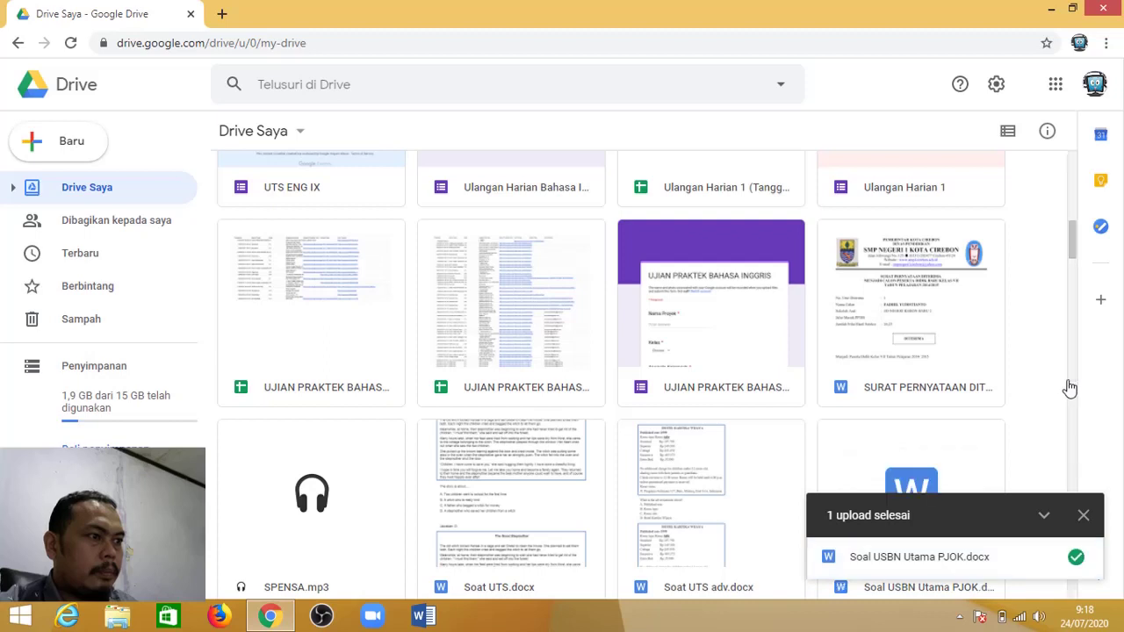
pyautogui.scroll(-5, 1085, 482)
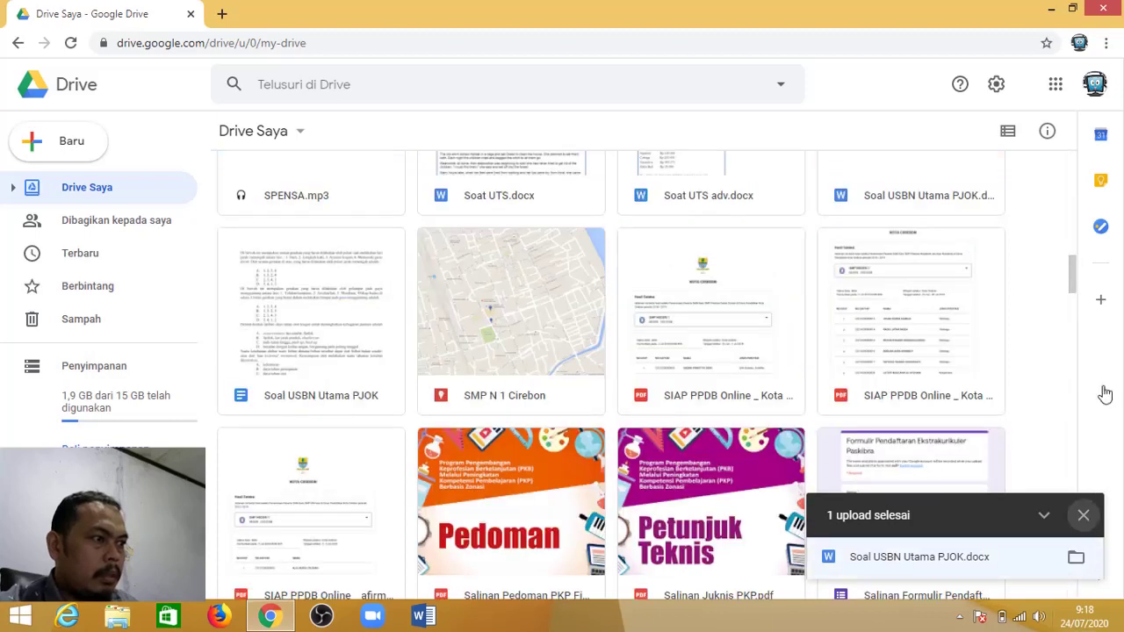
pyautogui.click(1083, 515)
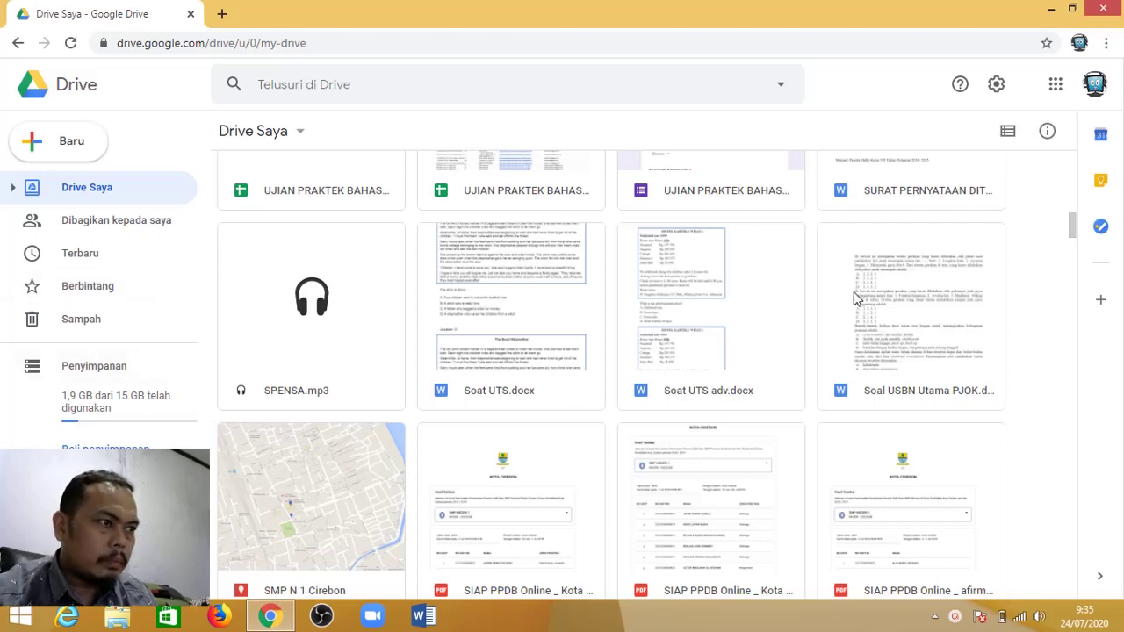
# Preview the uploaded "Soal USBN Utama PJOK.docx" and check its questions and answer options through to the end
pyautogui.click(909, 319)
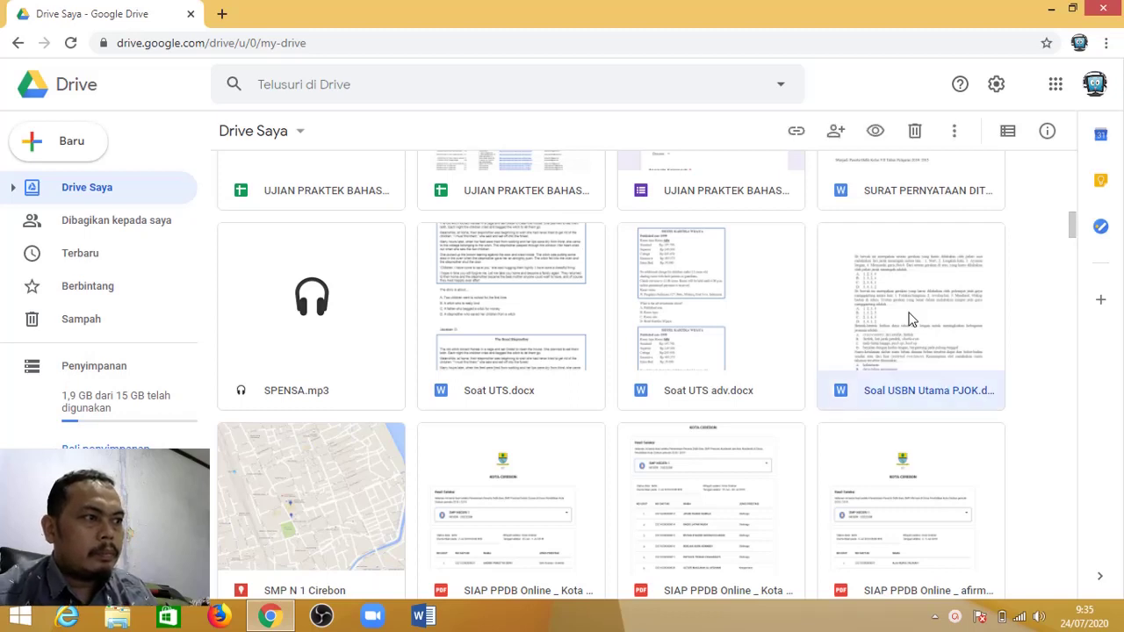
pyautogui.doubleClick(919, 387)
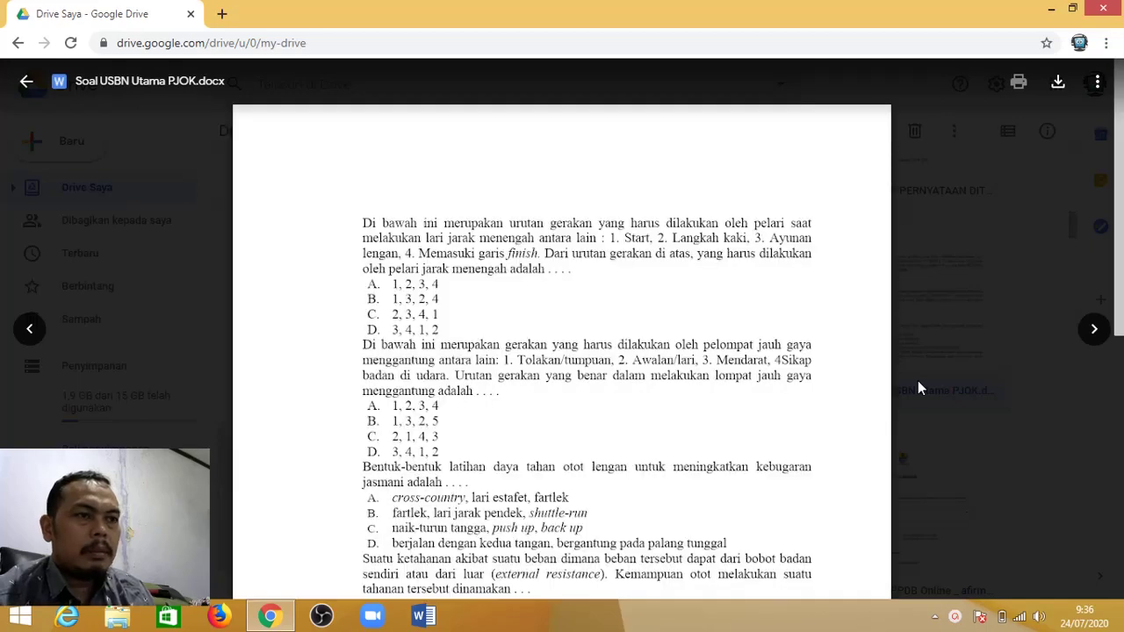
pyautogui.scroll(-4, 663, 360)
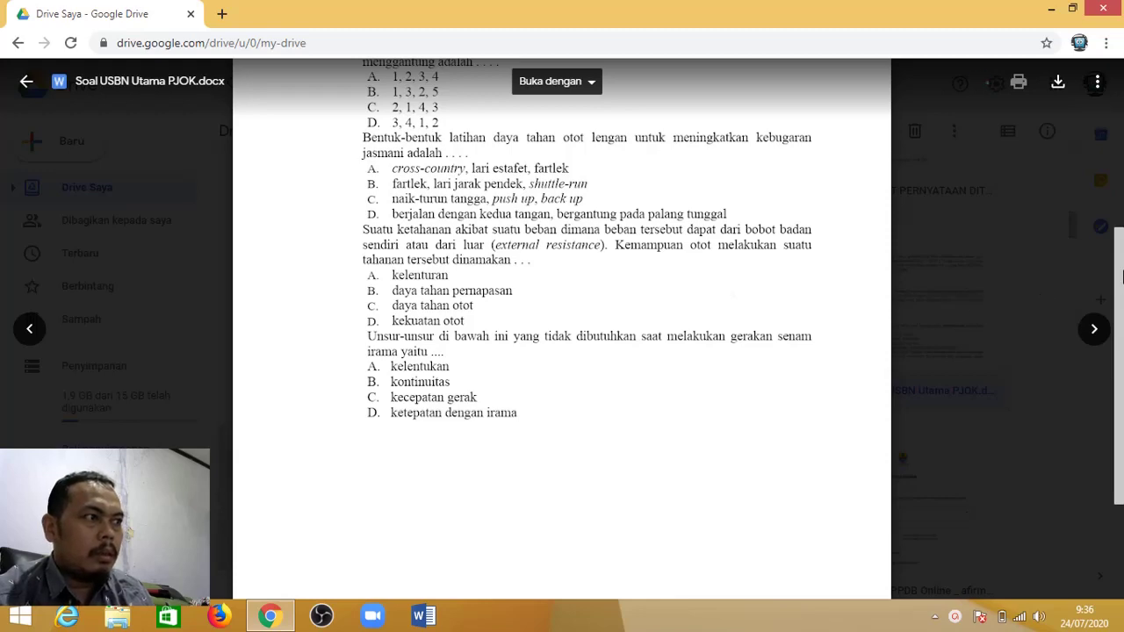
pyautogui.scroll(4, 1119, 214)
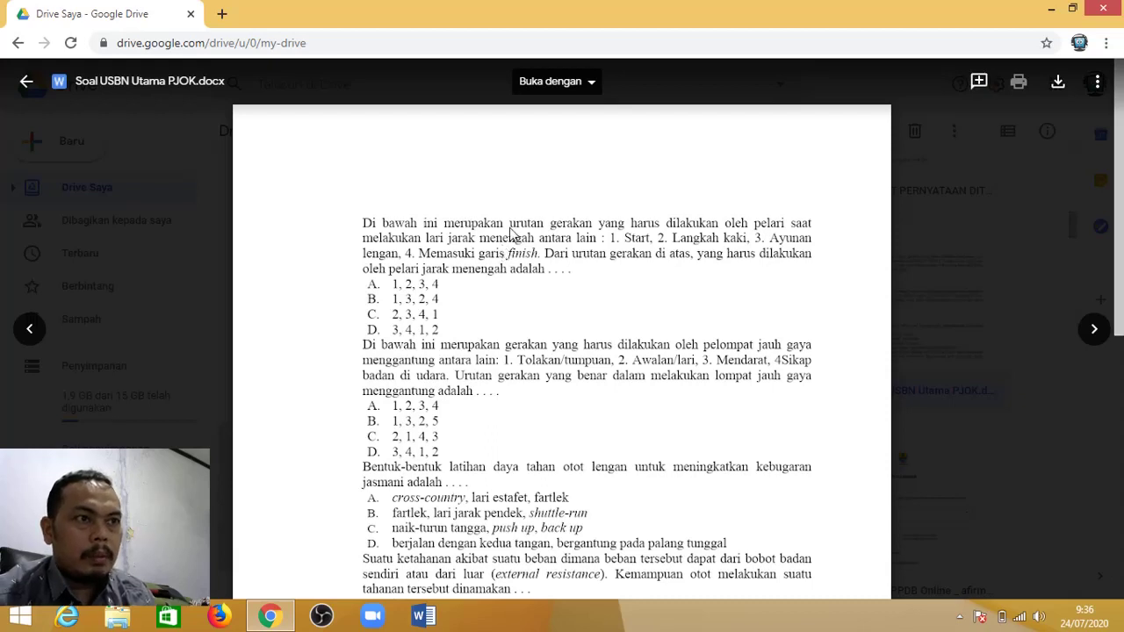
# Open the previewed file with Google Dokumen and save it as a Google Docs document
pyautogui.click(586, 85)
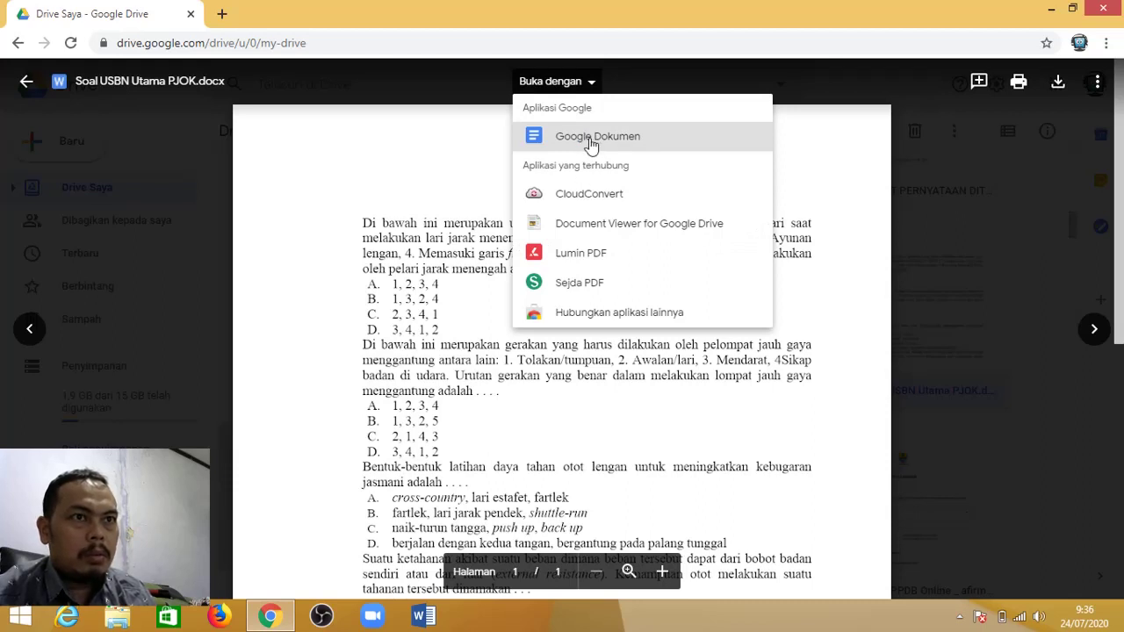
pyautogui.click(592, 145)
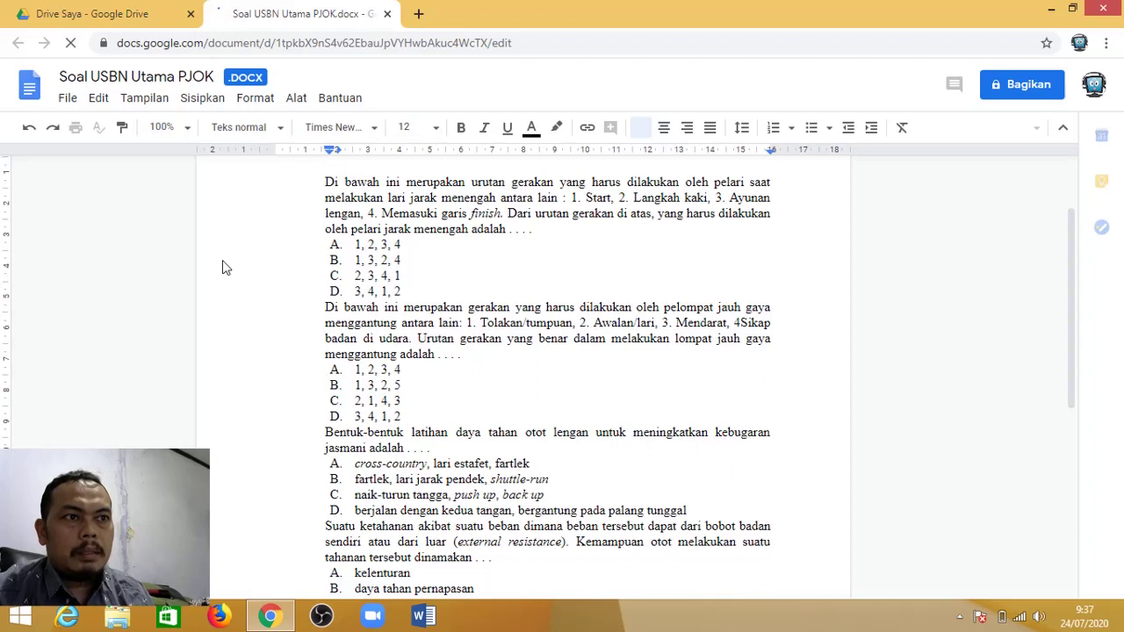
pyautogui.click(69, 101)
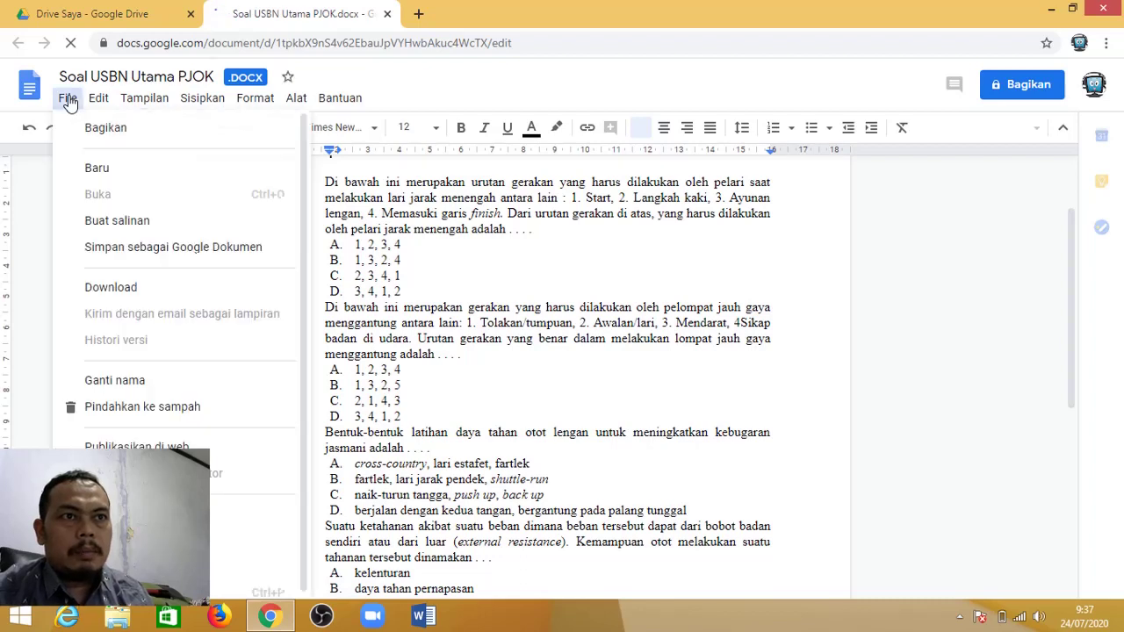
pyautogui.click(149, 248)
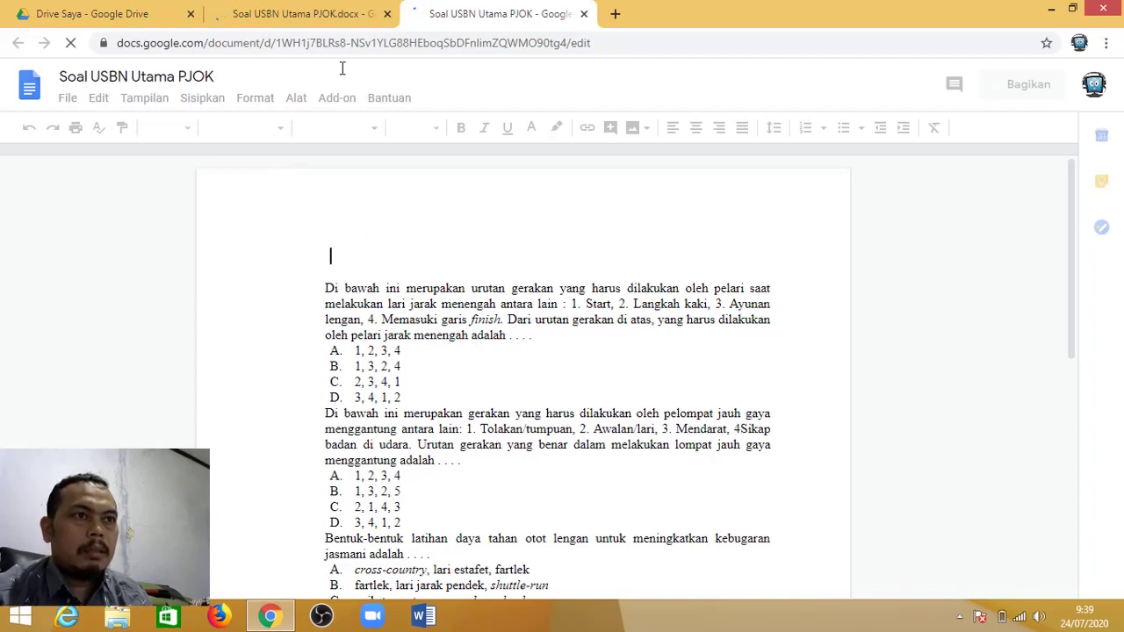
# Return to Drive Saya and create a new blank Google Formulir form
pyautogui.click(101, 16)
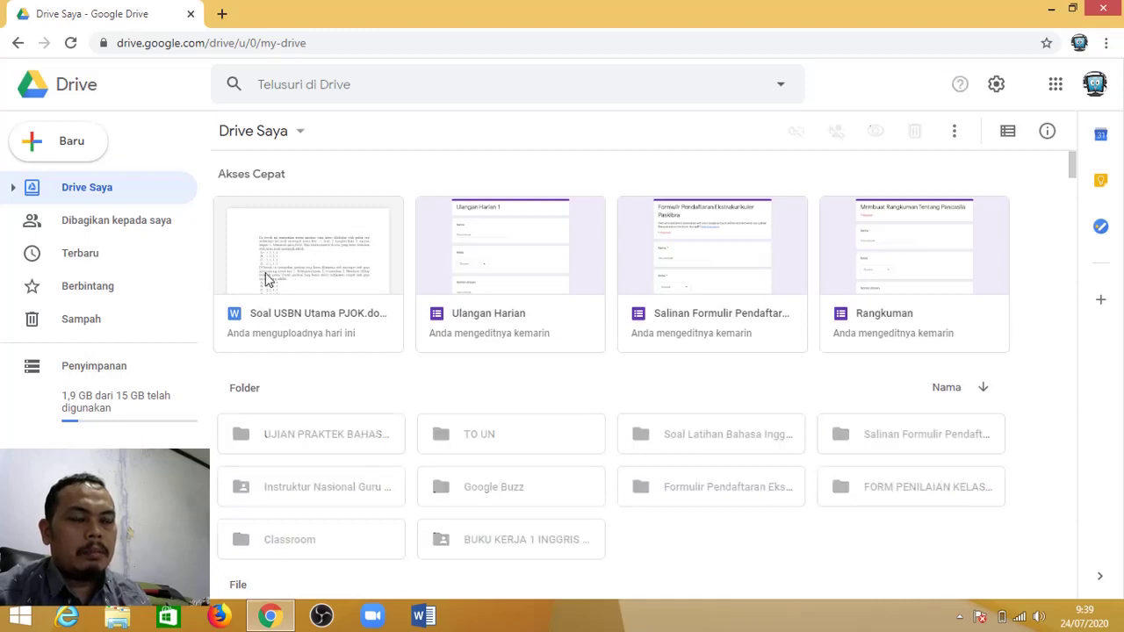
pyautogui.scroll(-5, 294, 244)
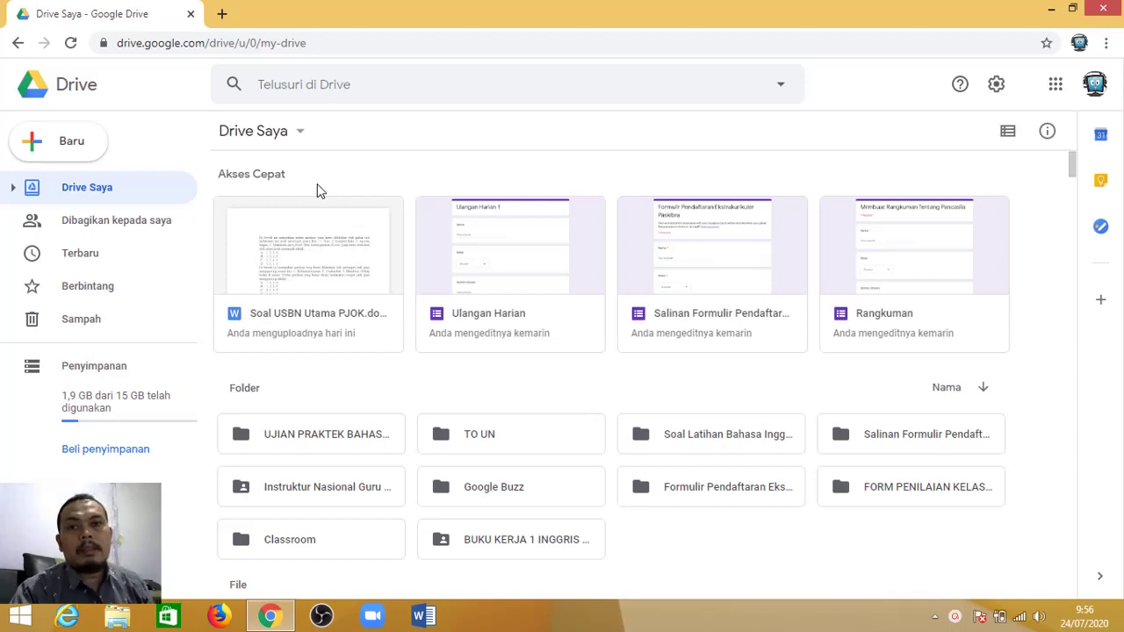
pyautogui.click(41, 151)
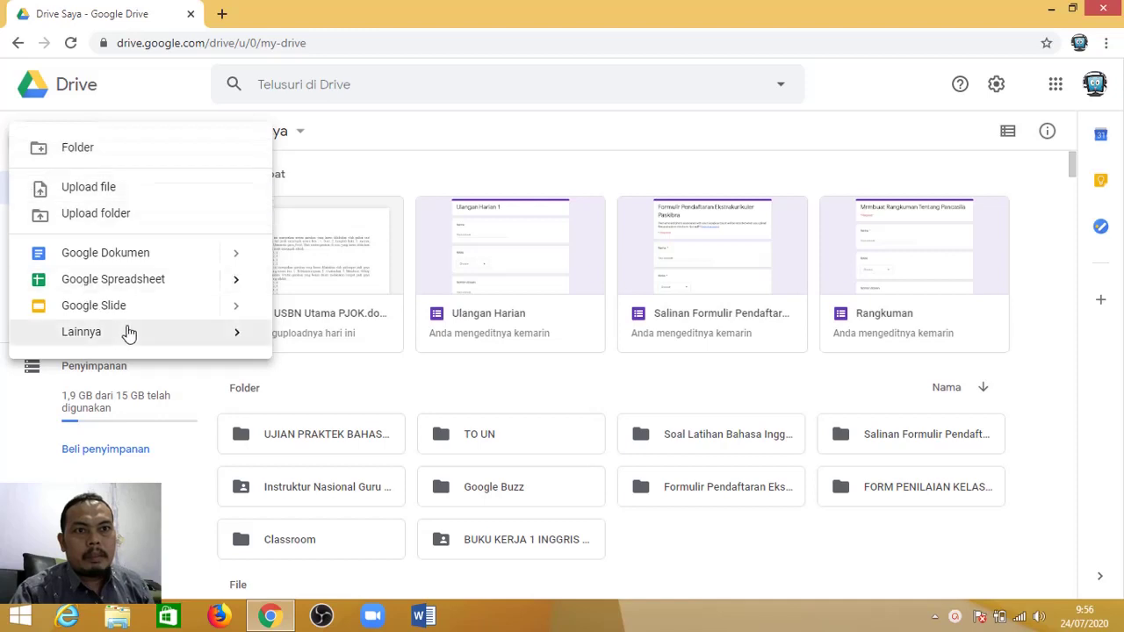
pyautogui.click(233, 340)
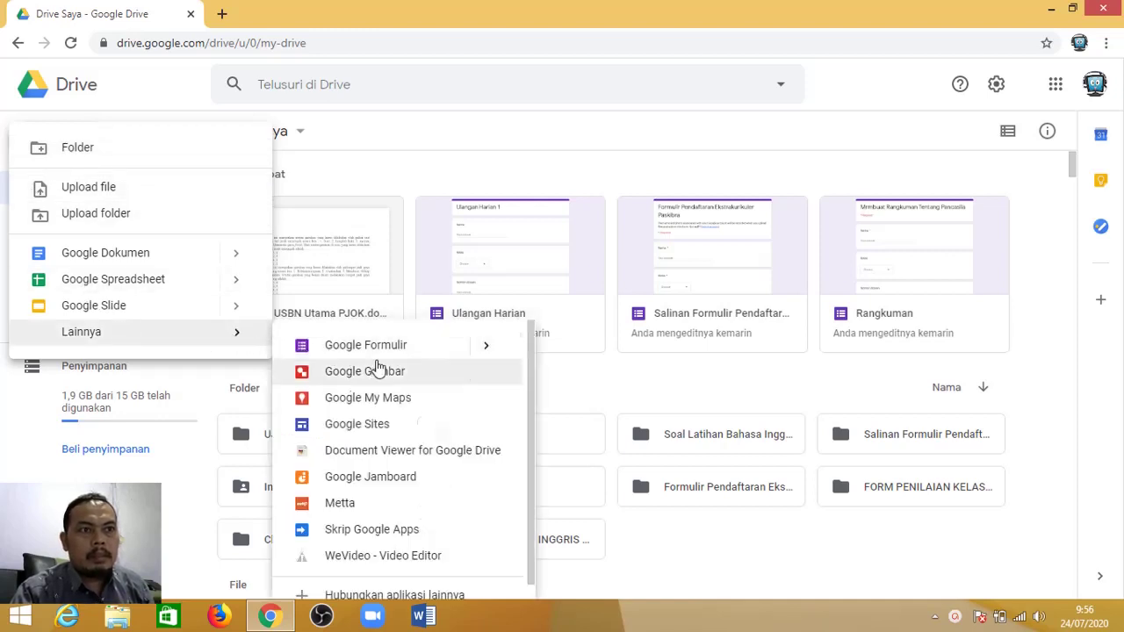
pyautogui.click(490, 349)
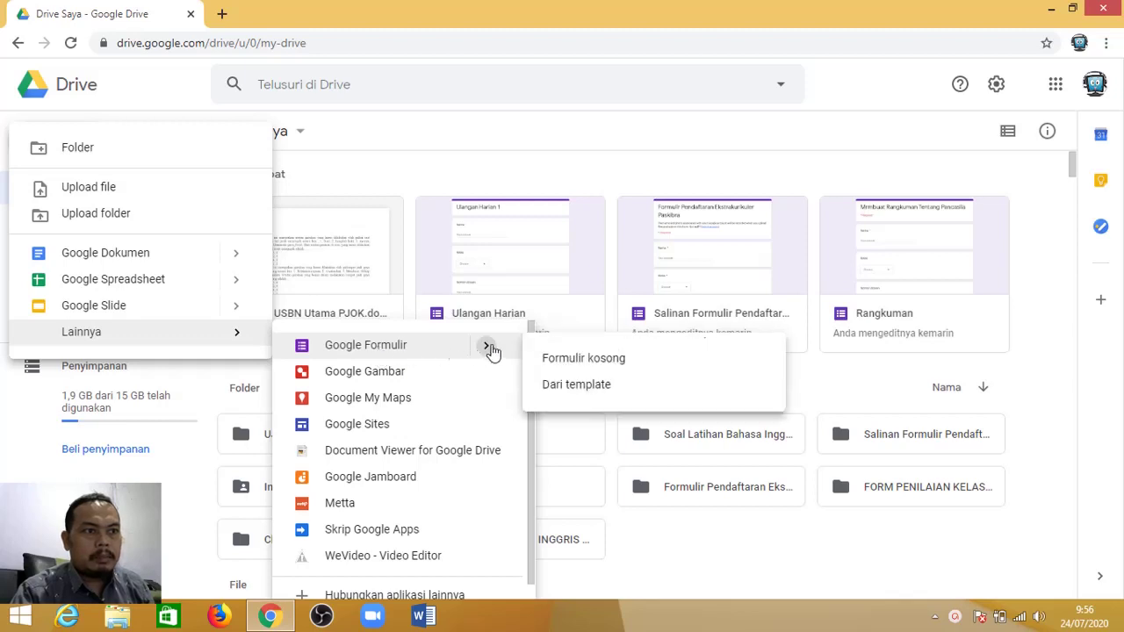
pyautogui.click(594, 360)
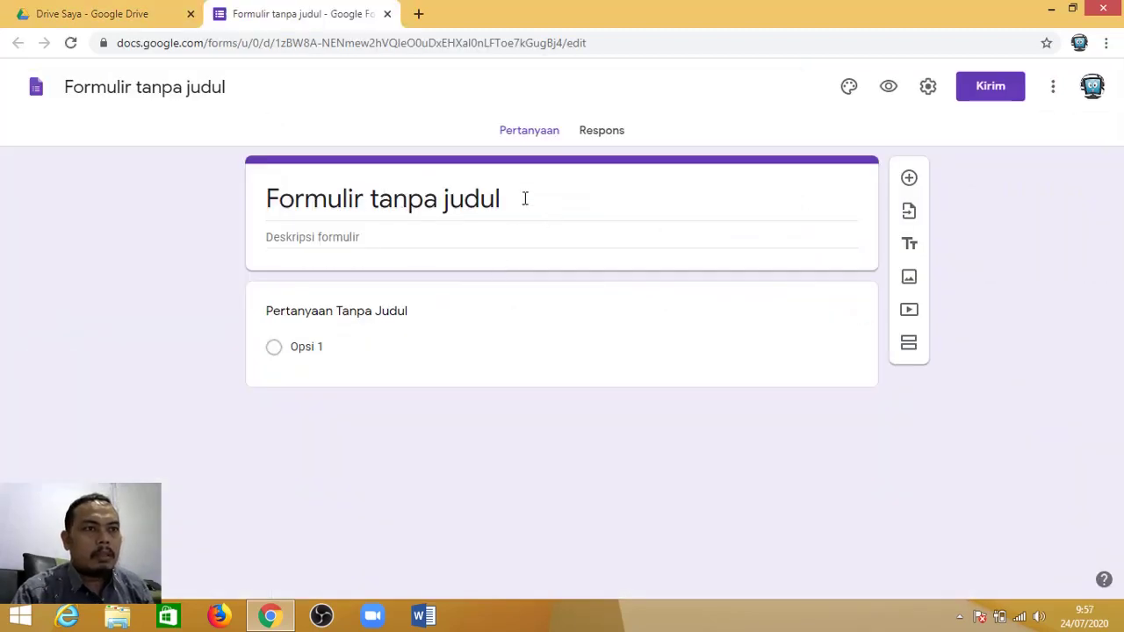
# Replace the form's placeholder title with "Ulangan PJOK"
pyautogui.click(425, 198)
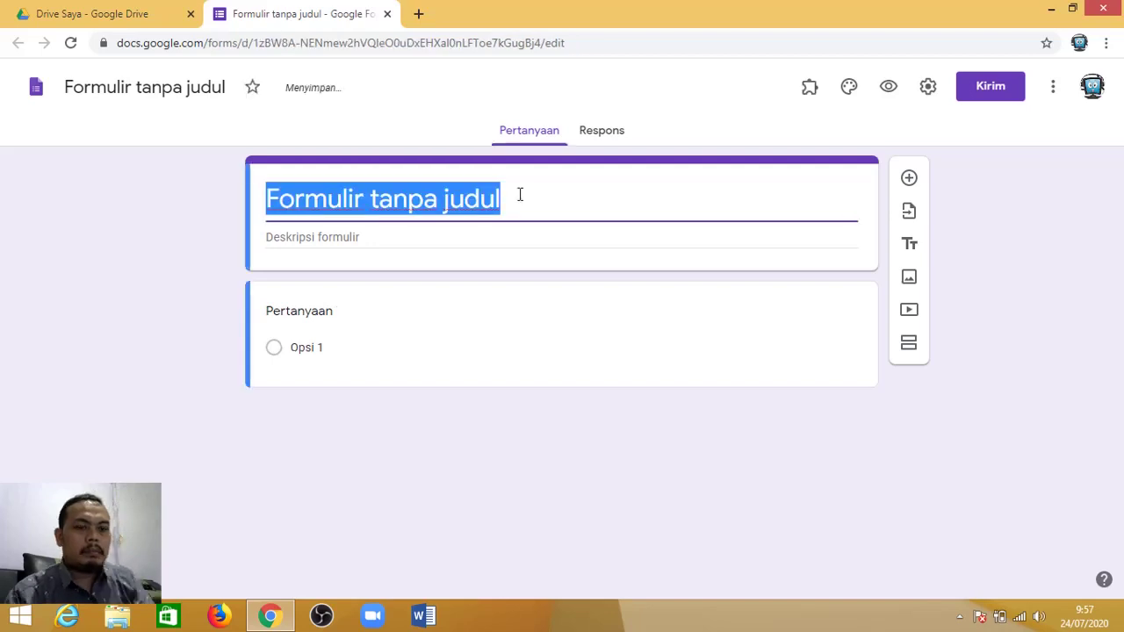
pyautogui.write('U')
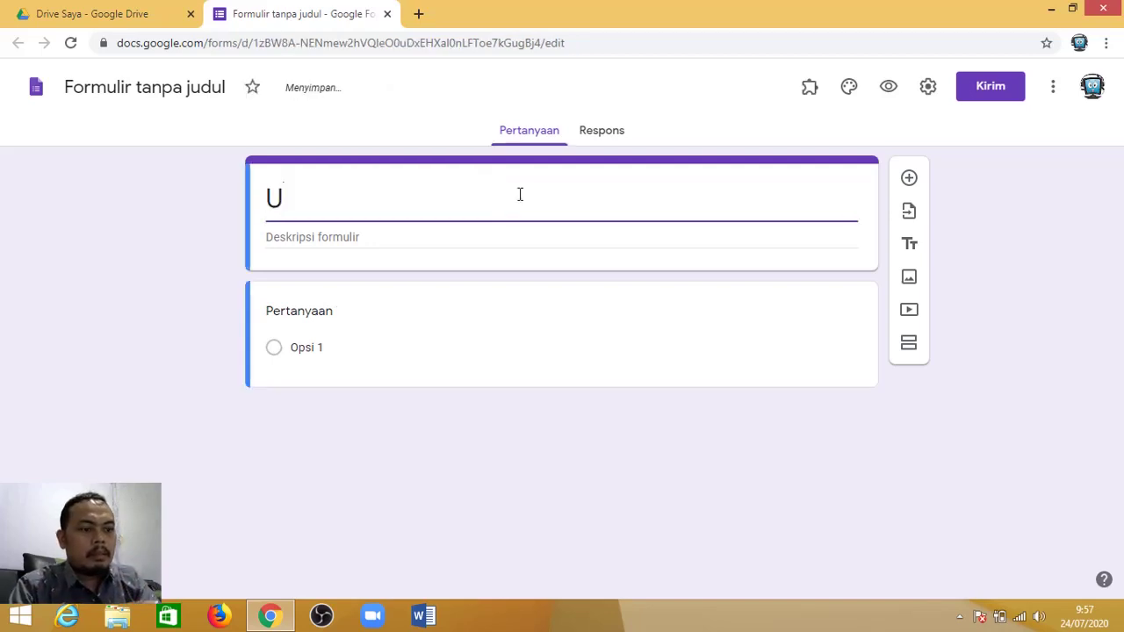
pyautogui.write('langan')
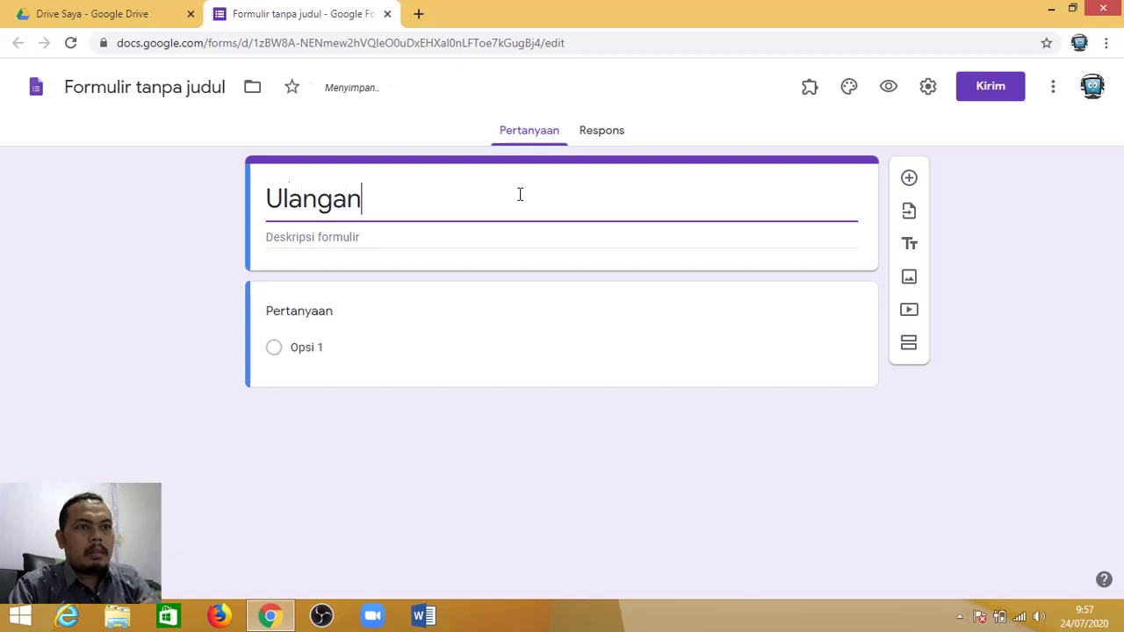
pyautogui.write(' P')
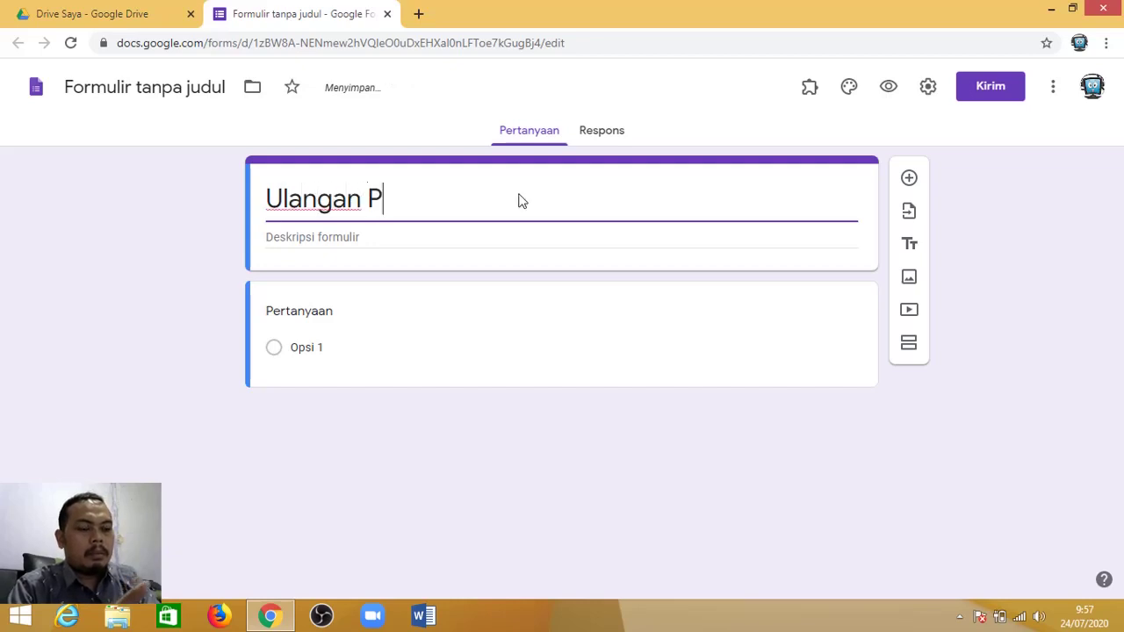
pyautogui.write('JOK')
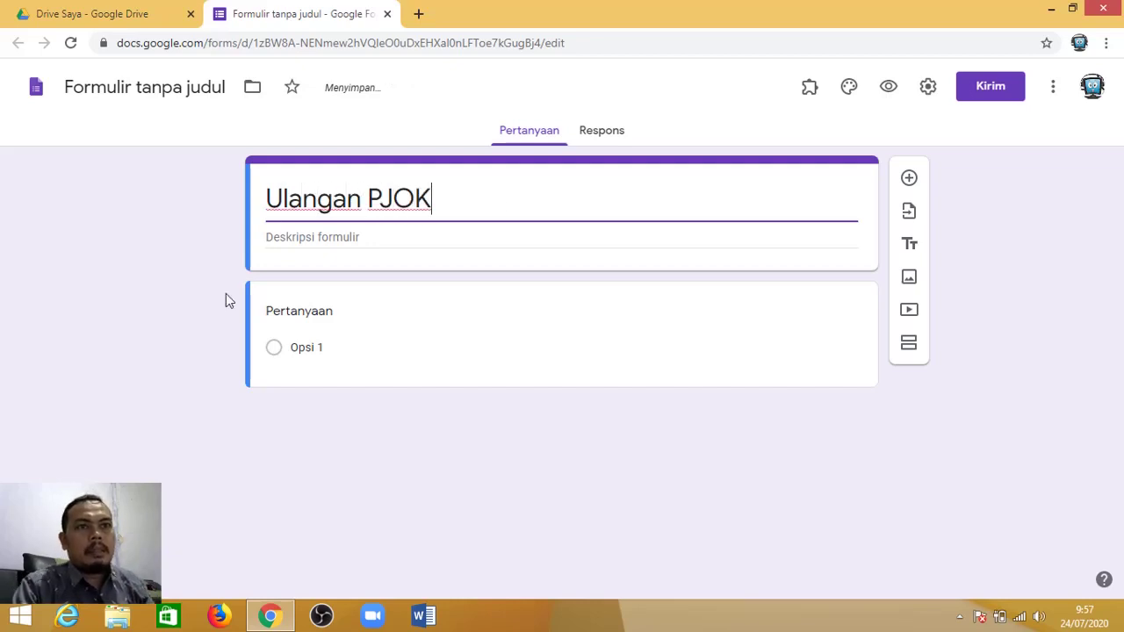
# Name the form file "Ulangan Harian PJOK", leaving the title in the form's header as it is
pyautogui.click(158, 88)
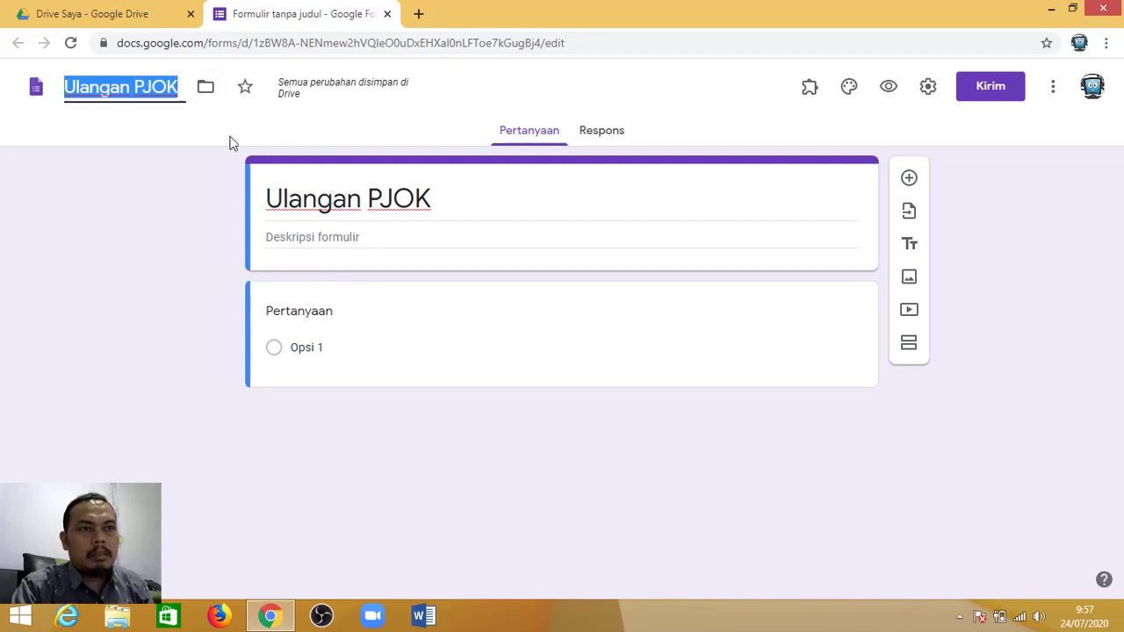
pyautogui.click(181, 85)
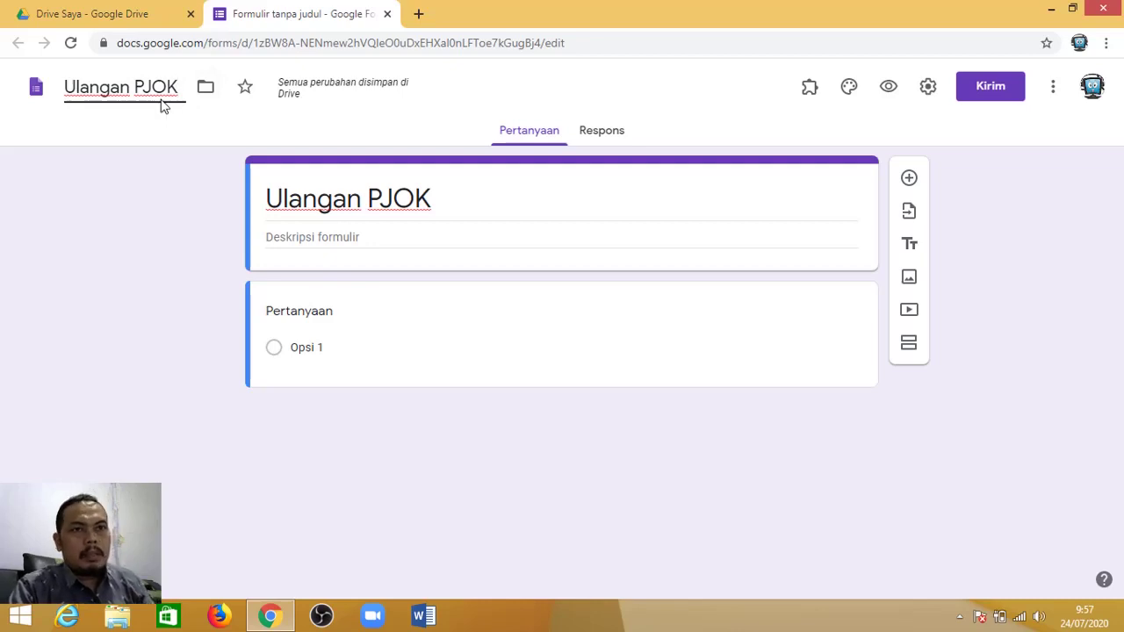
pyautogui.click(136, 85)
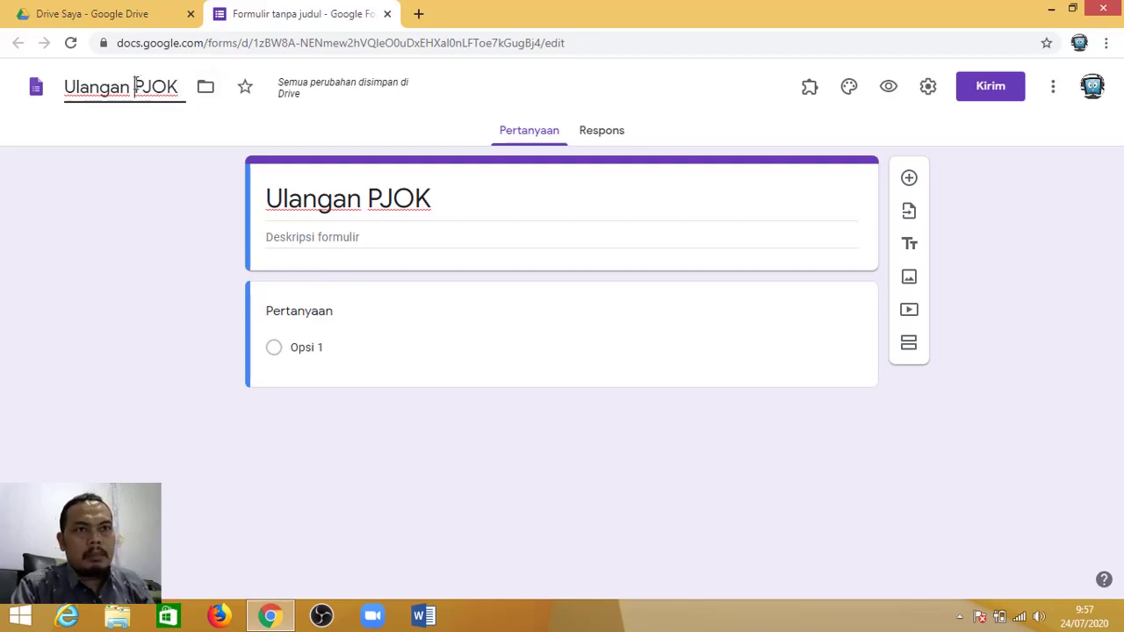
pyautogui.write('Harian')
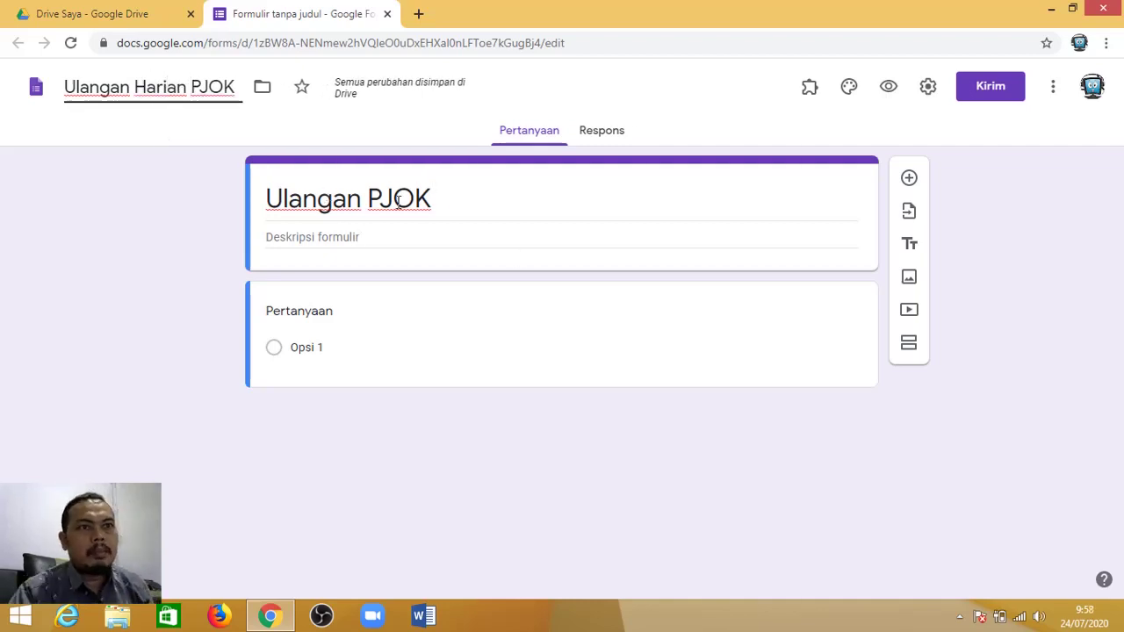
pyautogui.click(499, 193)
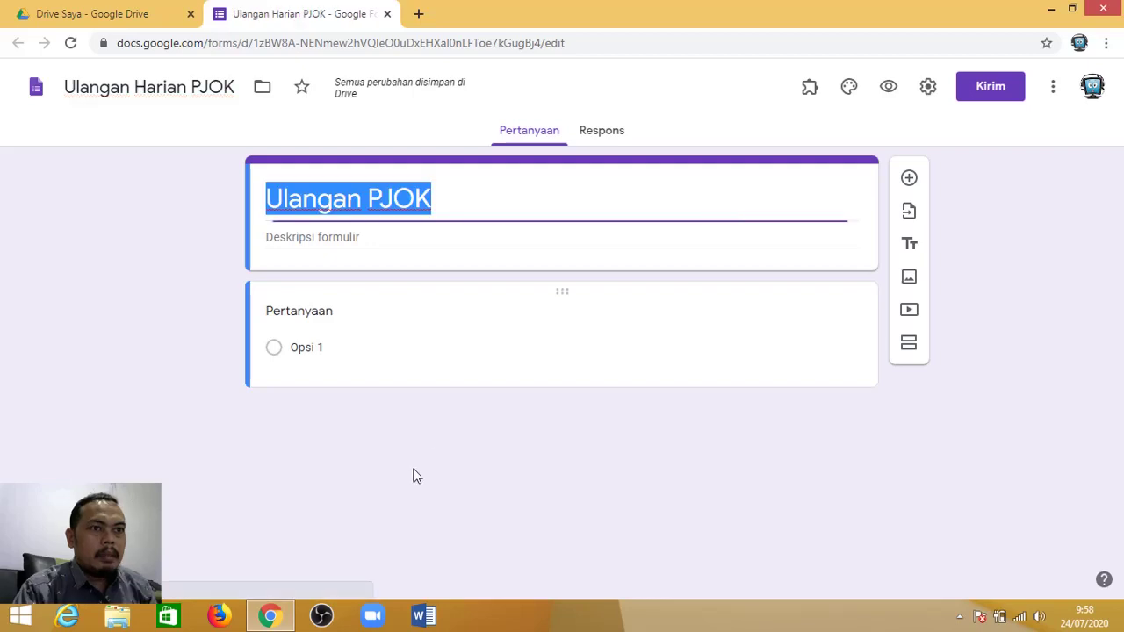
# Title the first question "Nama" and add a second question titled "Kelas"
pyautogui.click(335, 319)
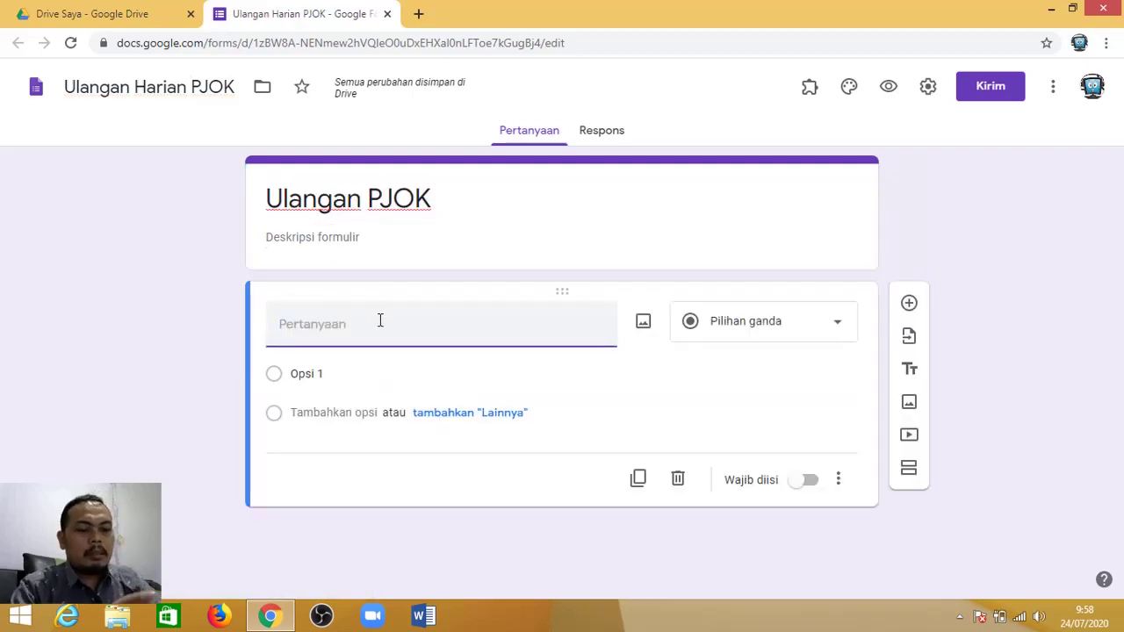
pyautogui.write('Nama')
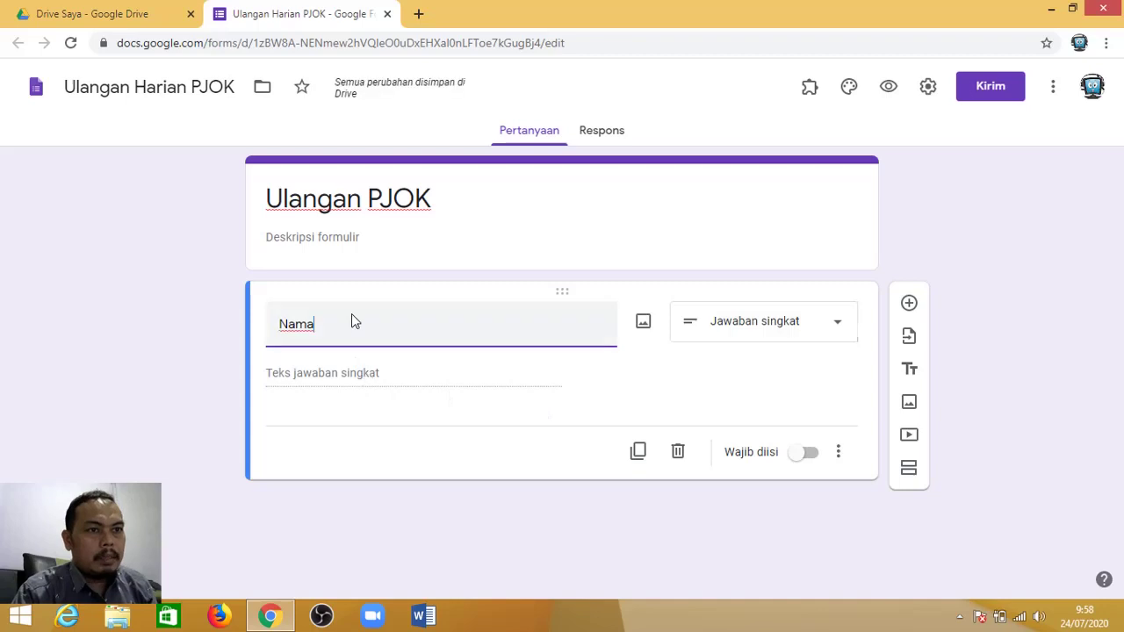
pyautogui.click(908, 305)
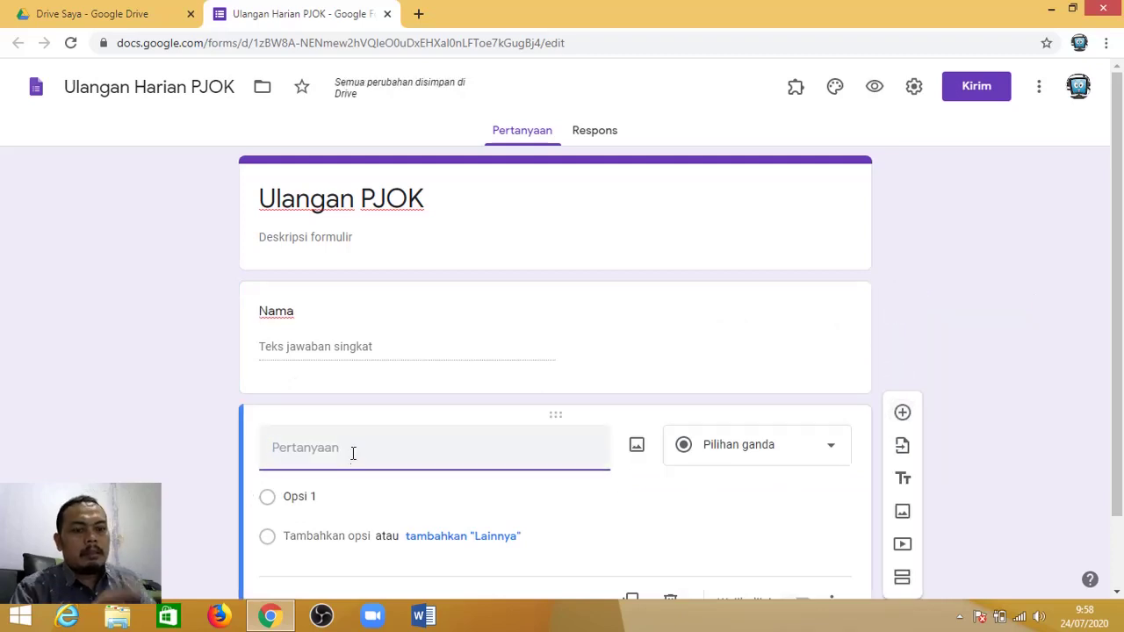
pyautogui.write('Ke')
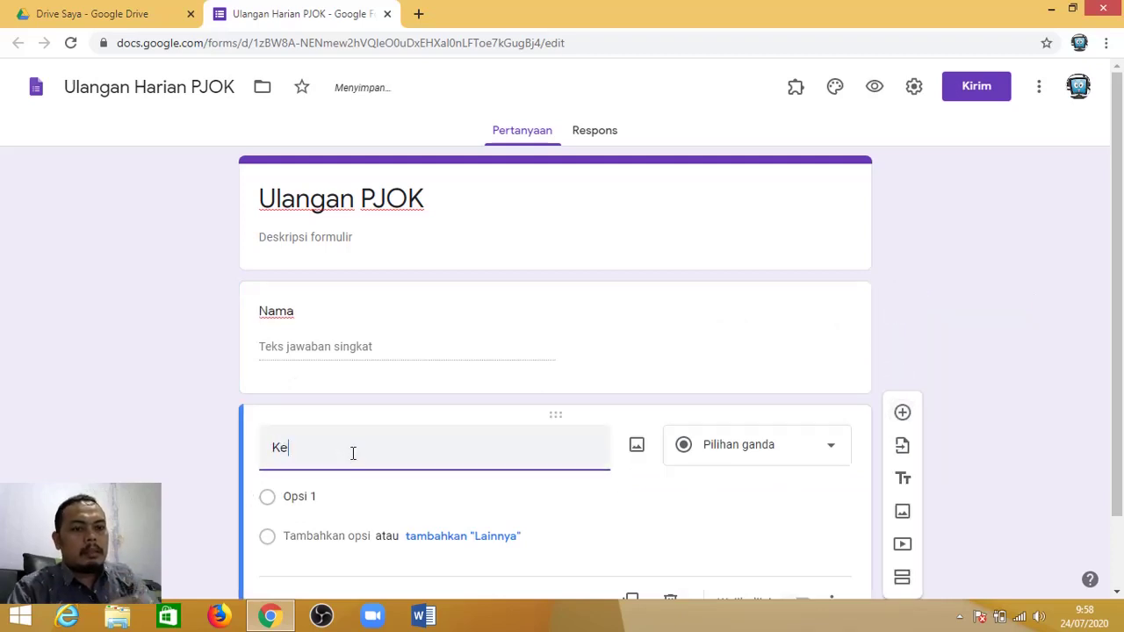
pyautogui.write('las')
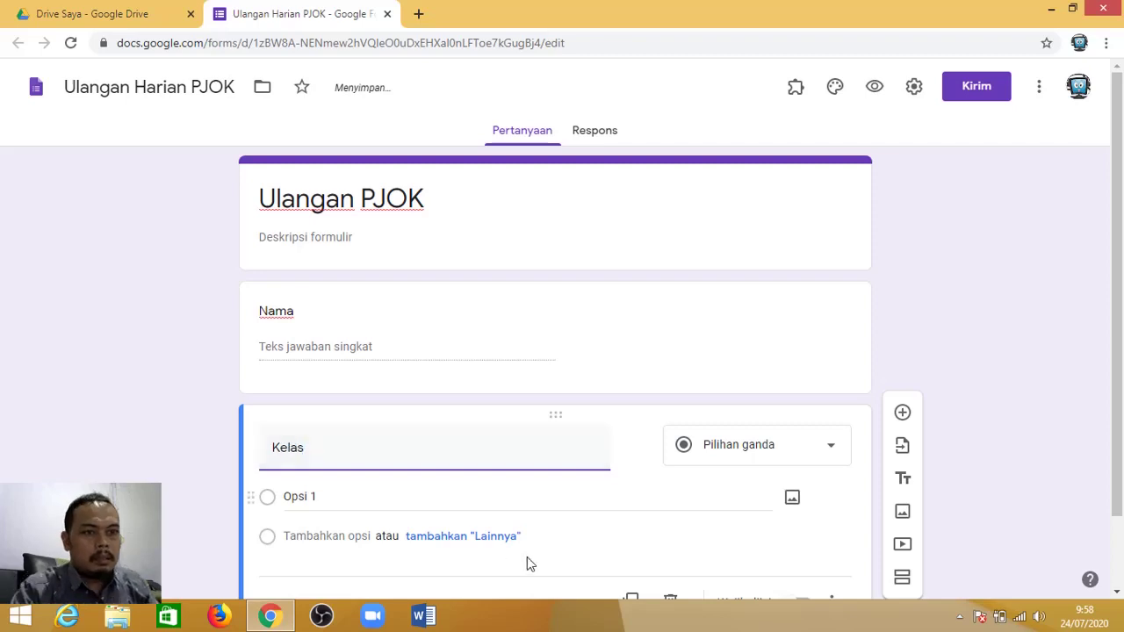
# Change the answer type of the "Kelas" question to Drop-down
pyautogui.scroll(-1, 578, 541)
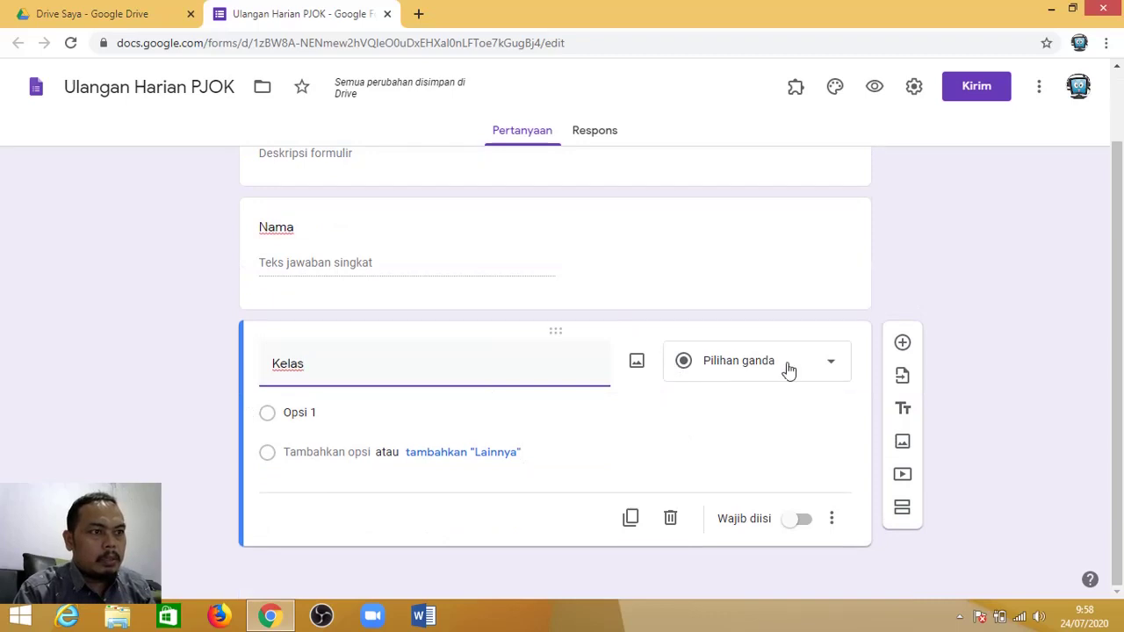
pyautogui.click(832, 369)
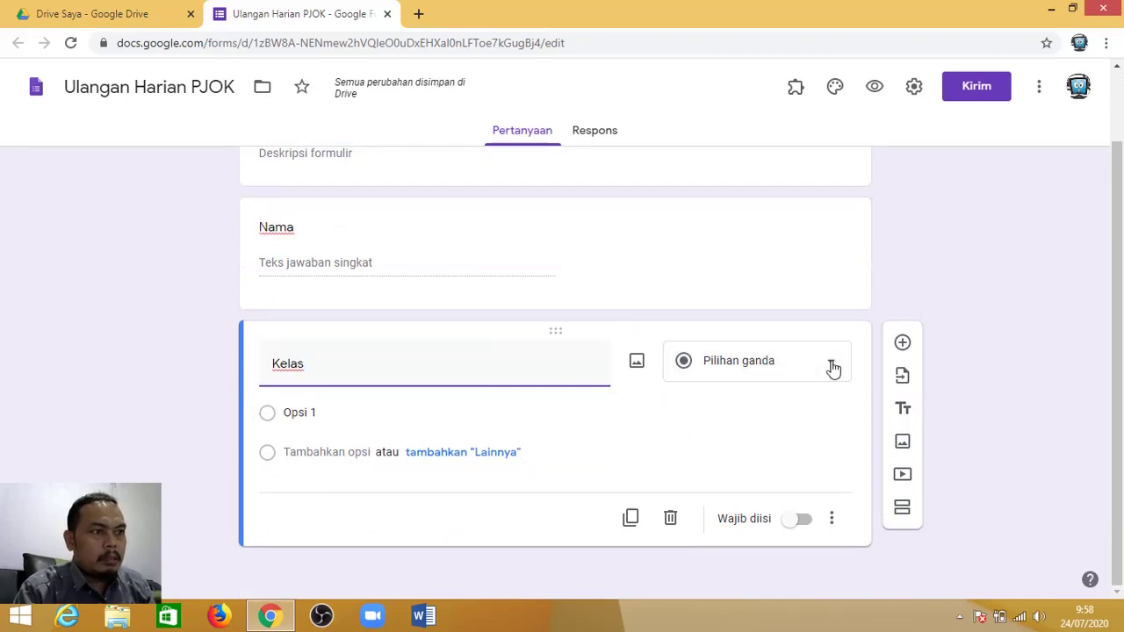
pyautogui.click(833, 369)
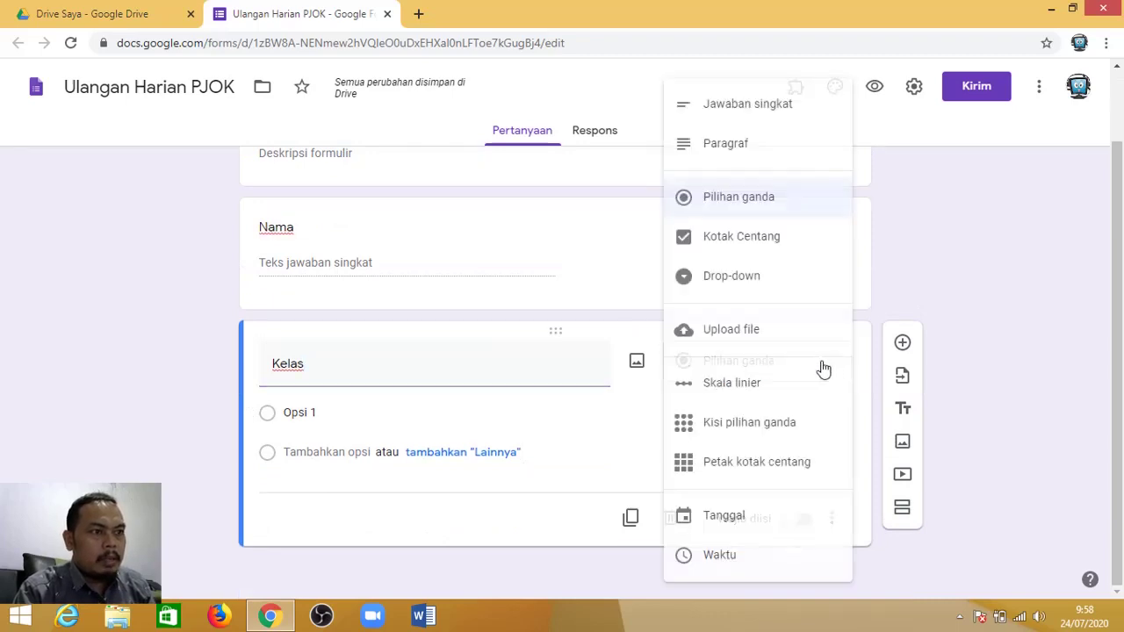
pyautogui.click(762, 284)
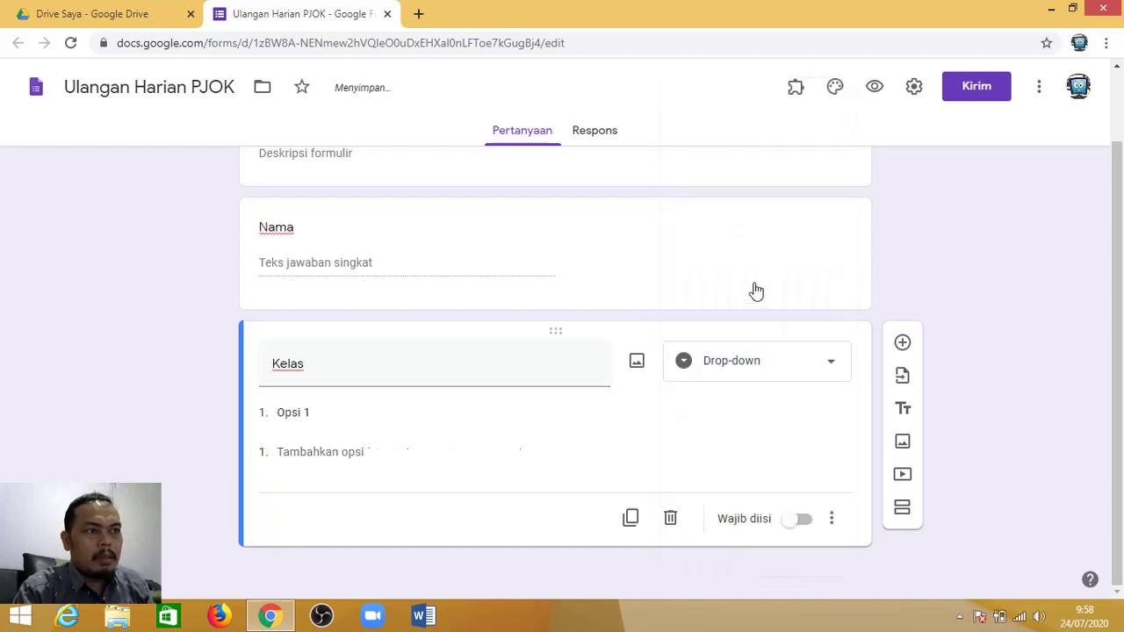
# Enter "7 A", "7 B" and "7 C" as the three options of the "Kelas" question
pyautogui.click(318, 412)
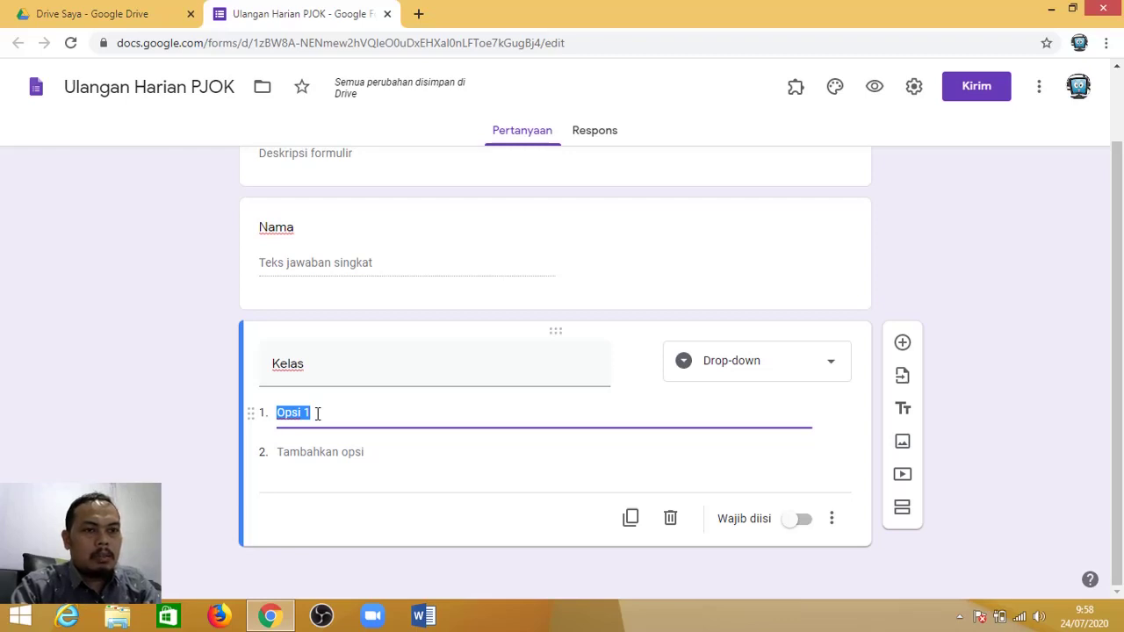
pyautogui.write('7 A')
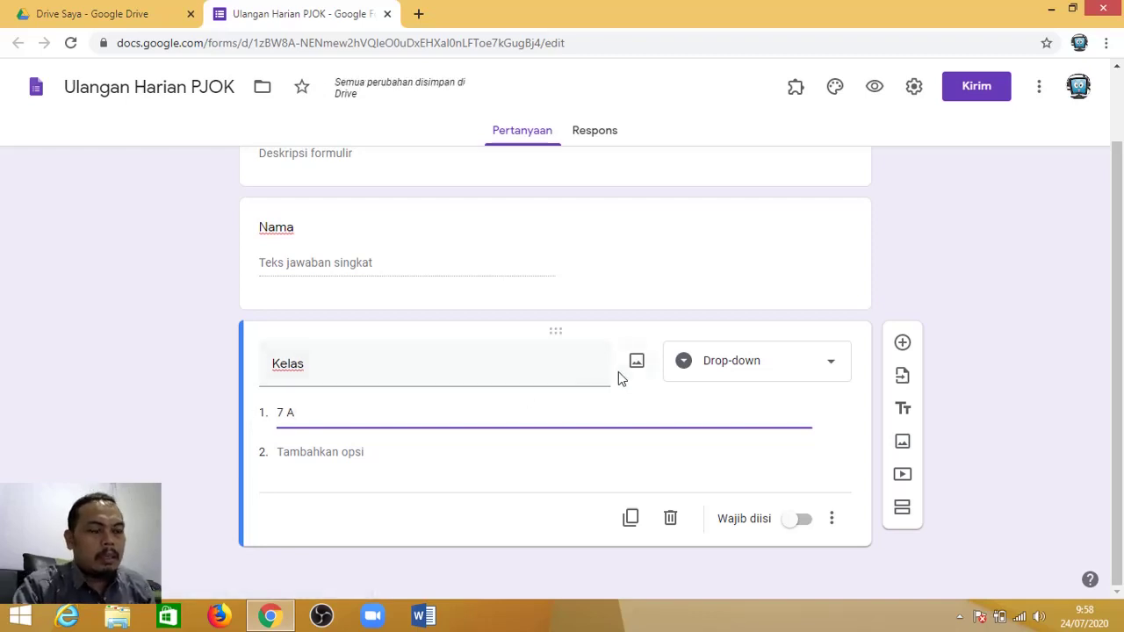
pyautogui.click(365, 451)
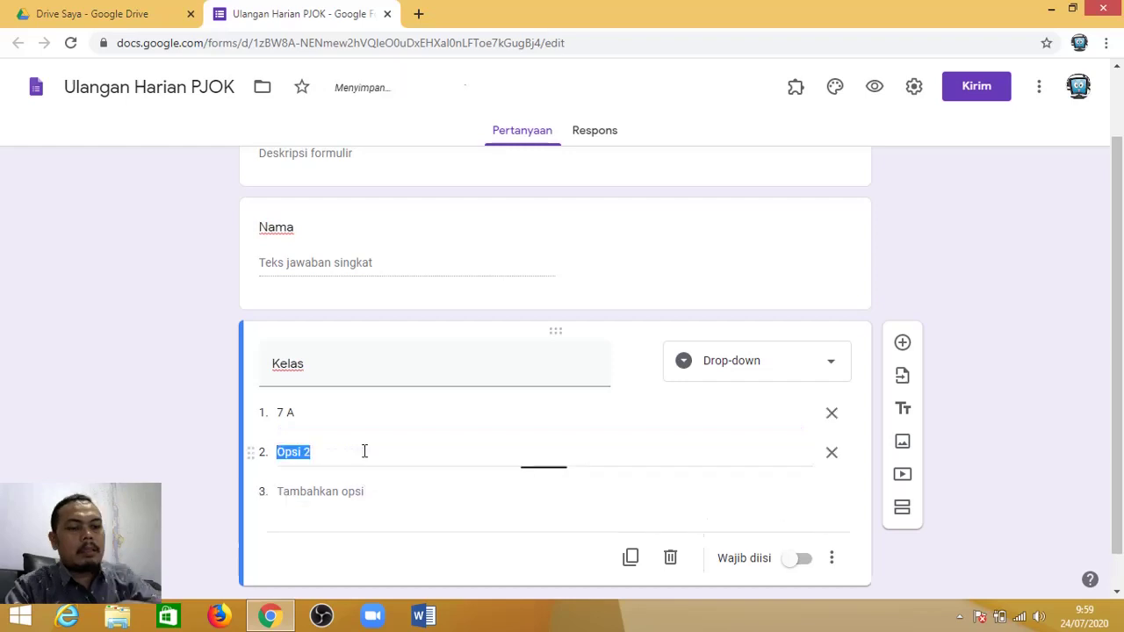
pyautogui.write('8')
pyautogui.press('BackSpace')
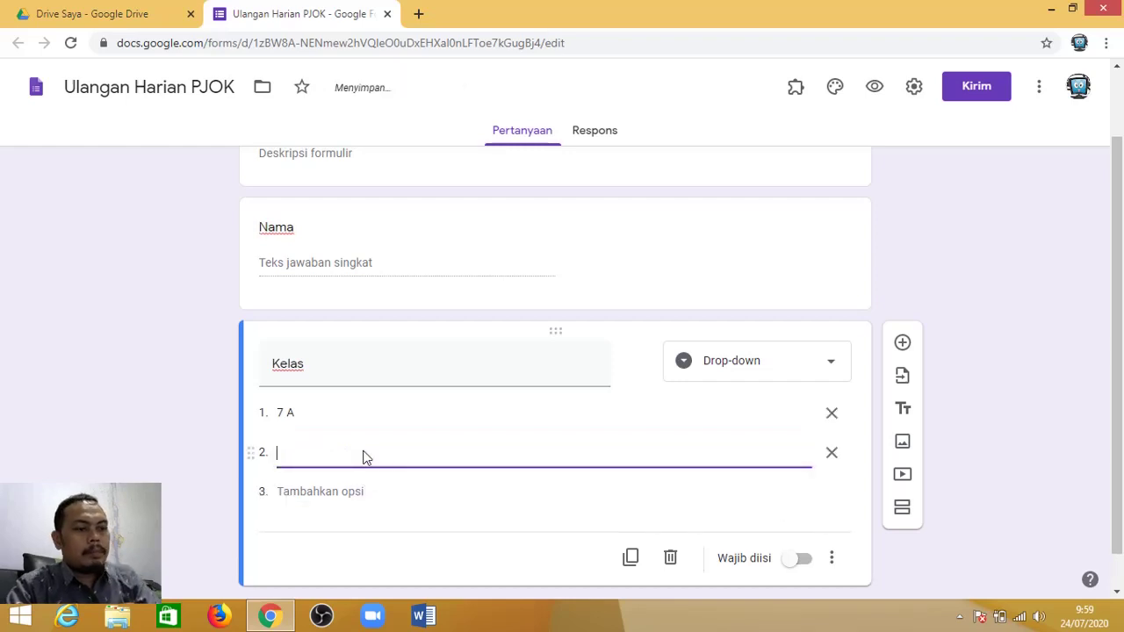
pyautogui.write('7 B')
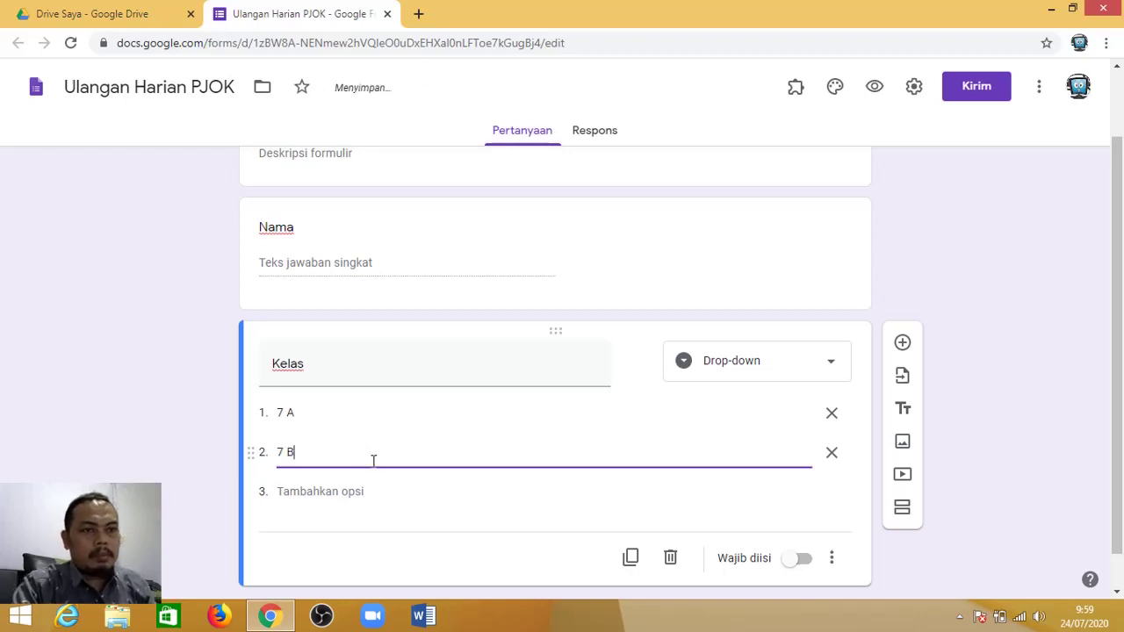
pyautogui.click(354, 490)
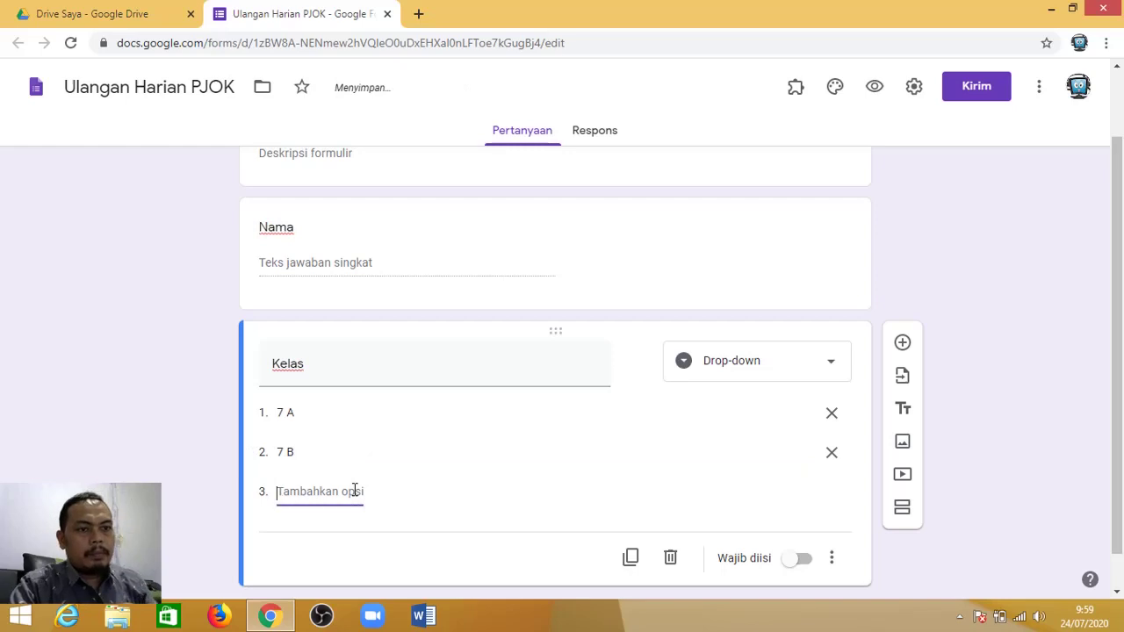
pyautogui.write('7 C')
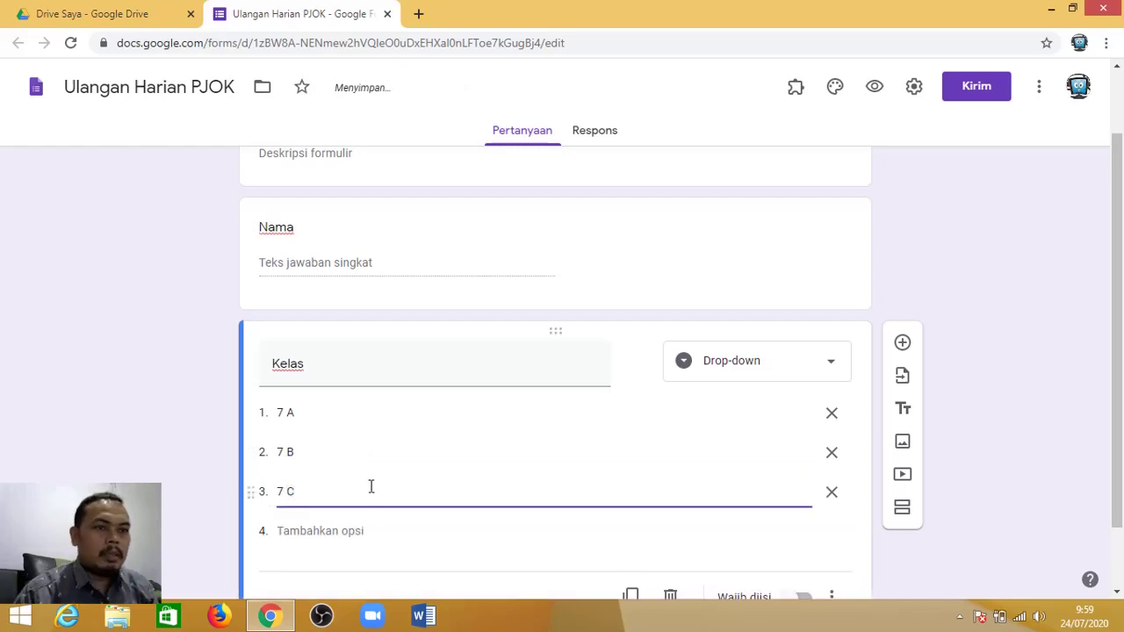
# Add a third question titled "Nomor Absen" below the "Kelas" question
pyautogui.scroll(-1, 364, 487)
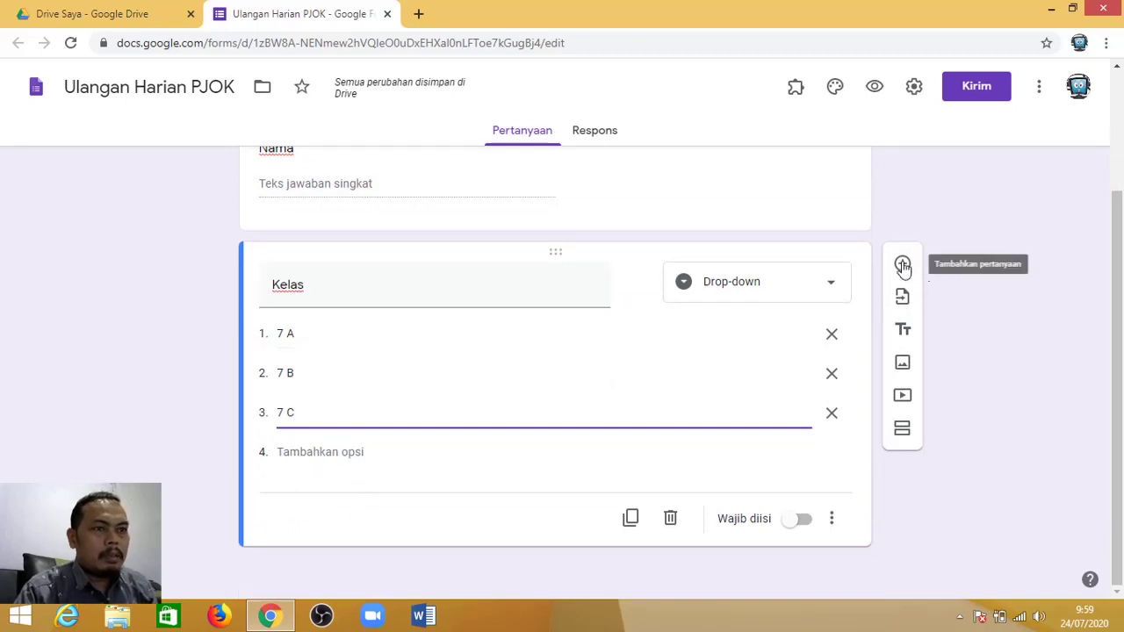
pyautogui.click(902, 266)
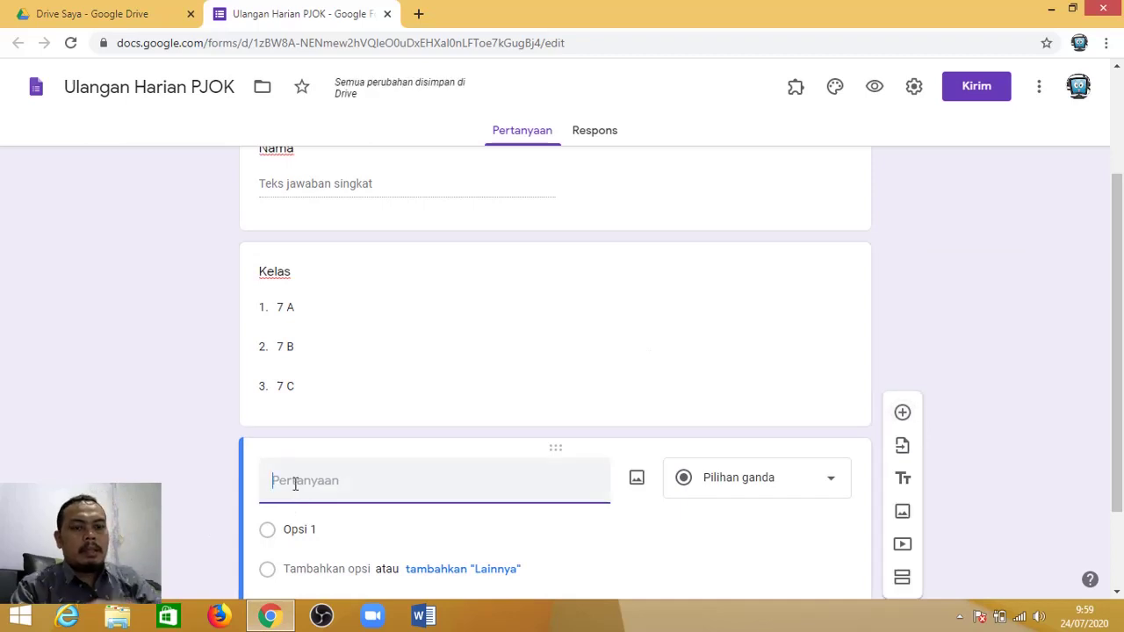
pyautogui.write('A')
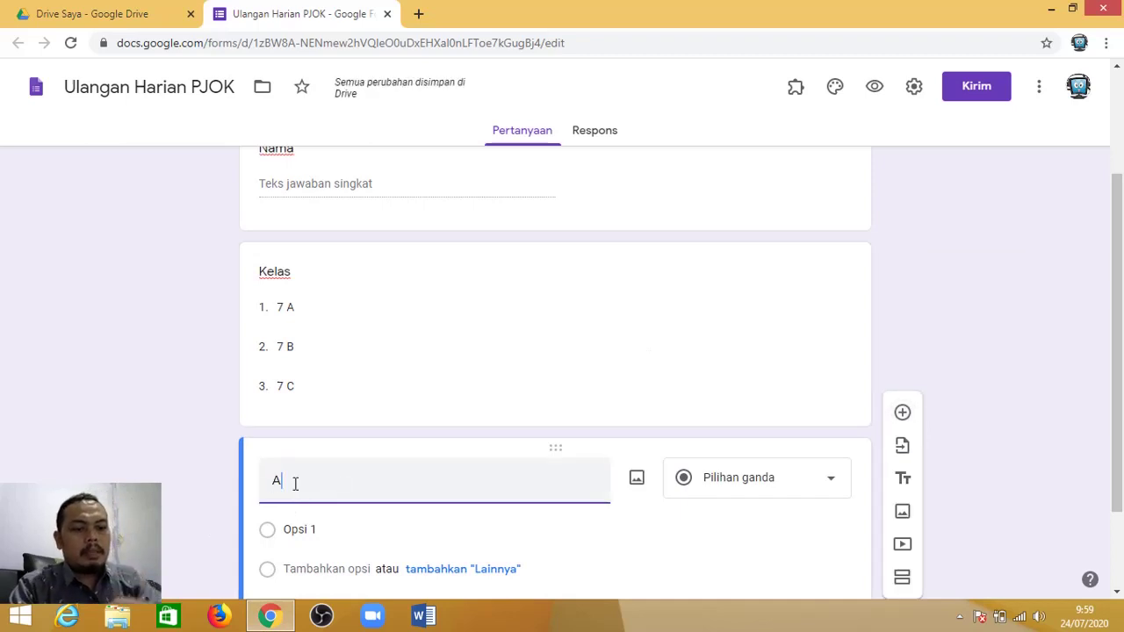
pyautogui.press('BackSpace')
pyautogui.write('No')
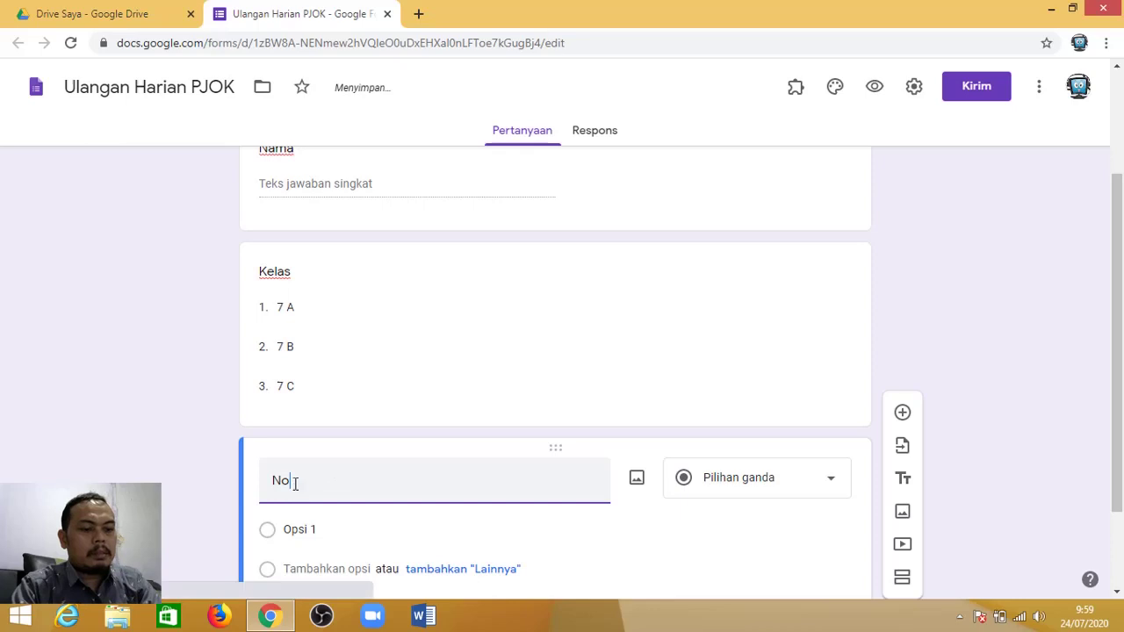
pyautogui.write('mor A')
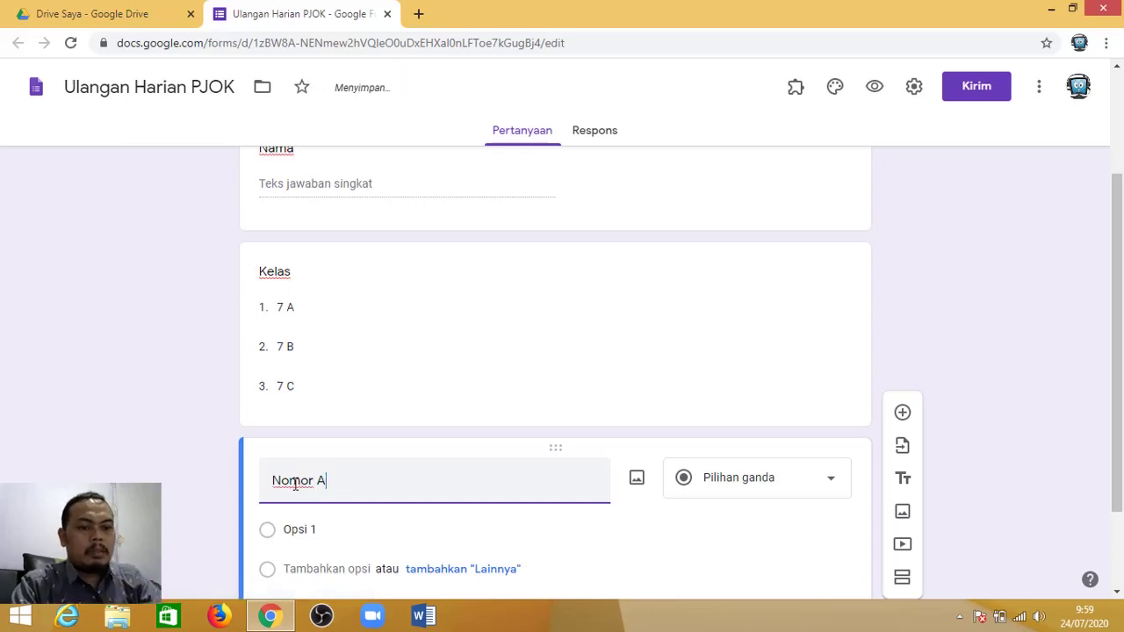
pyautogui.write('bsen')
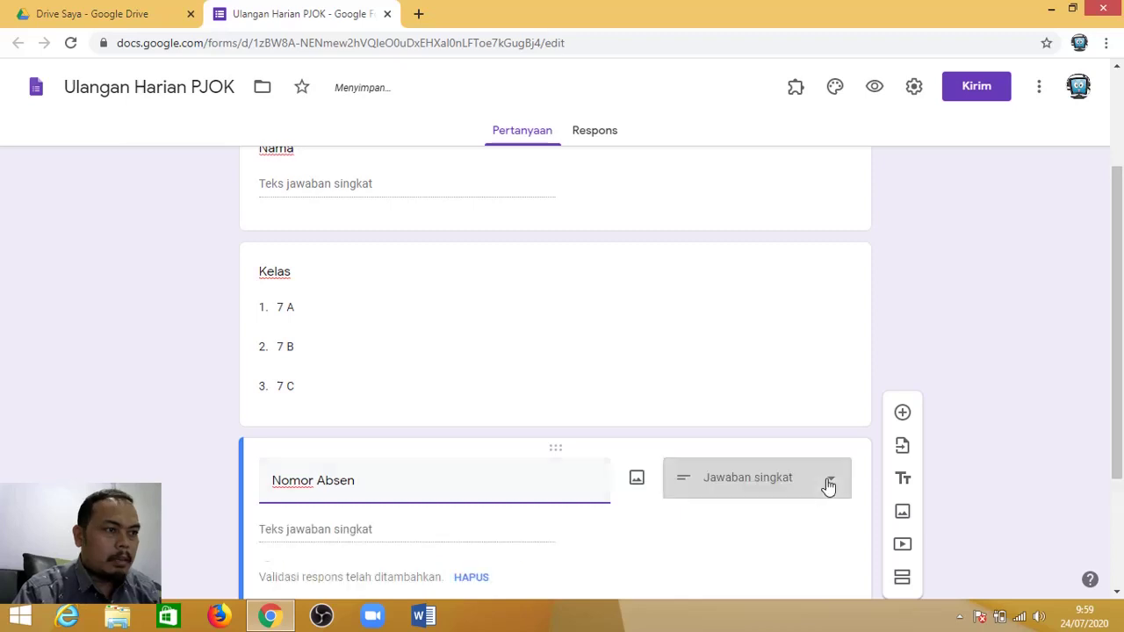
pyautogui.click(760, 493)
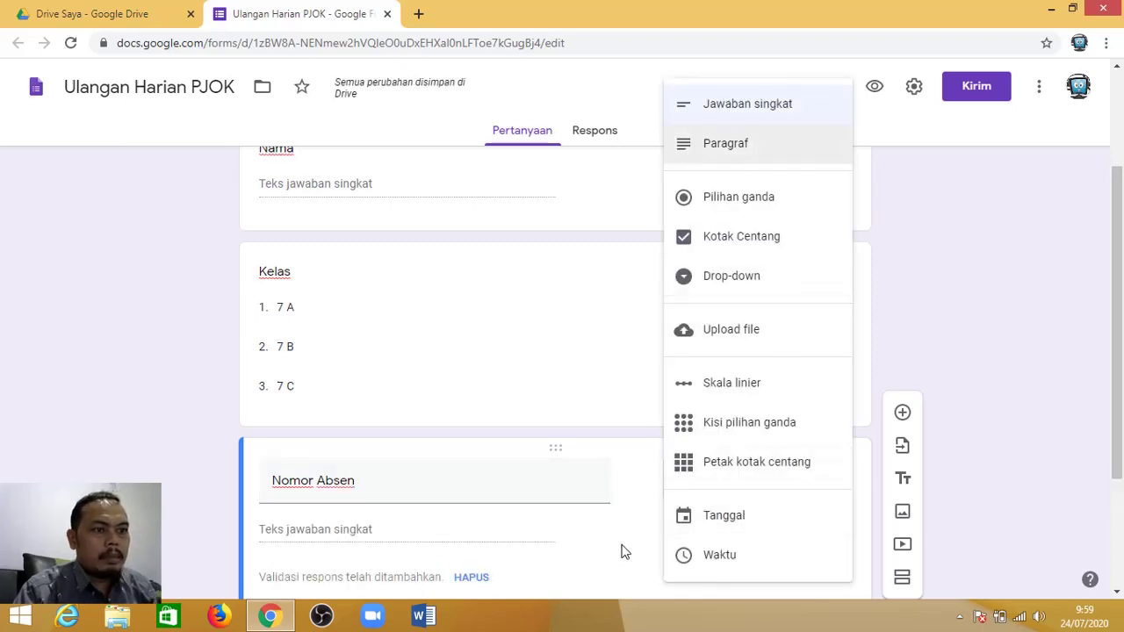
pyautogui.scroll(-2, 621, 551)
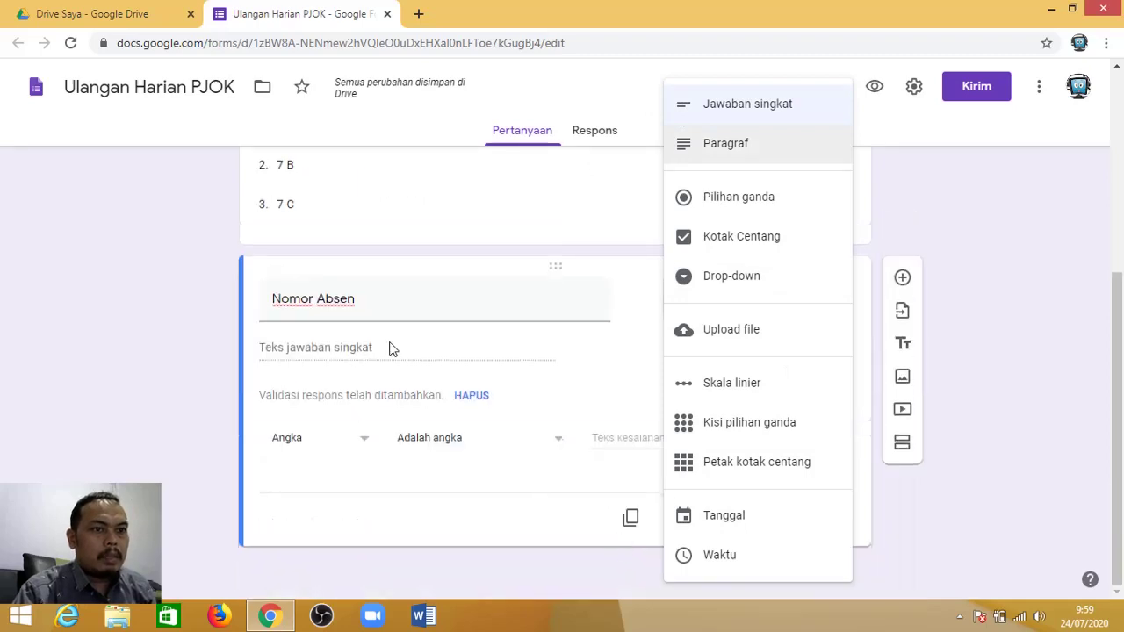
pyautogui.click(423, 358)
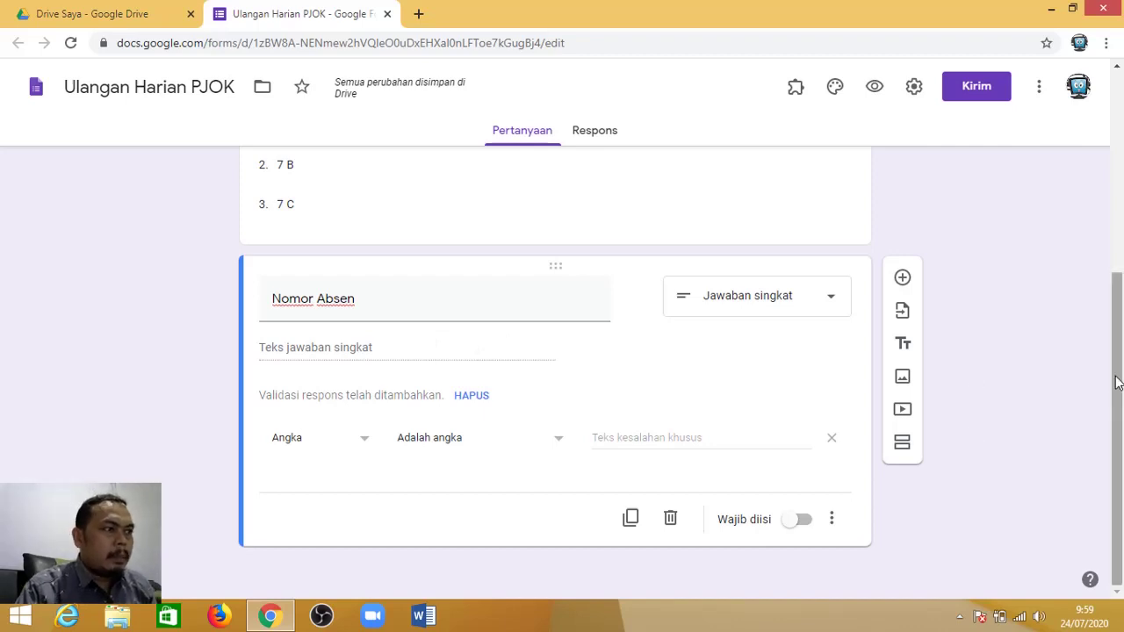
pyautogui.moveTo(1116, 381); pyautogui.dragTo(1120, 496)
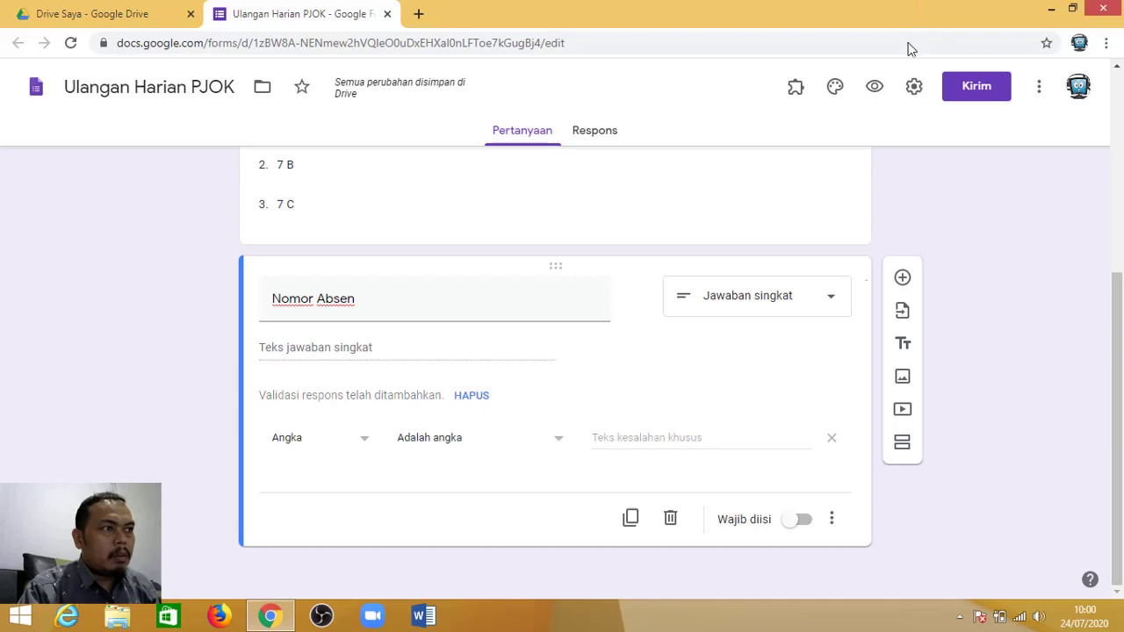
pyautogui.click(797, 96)
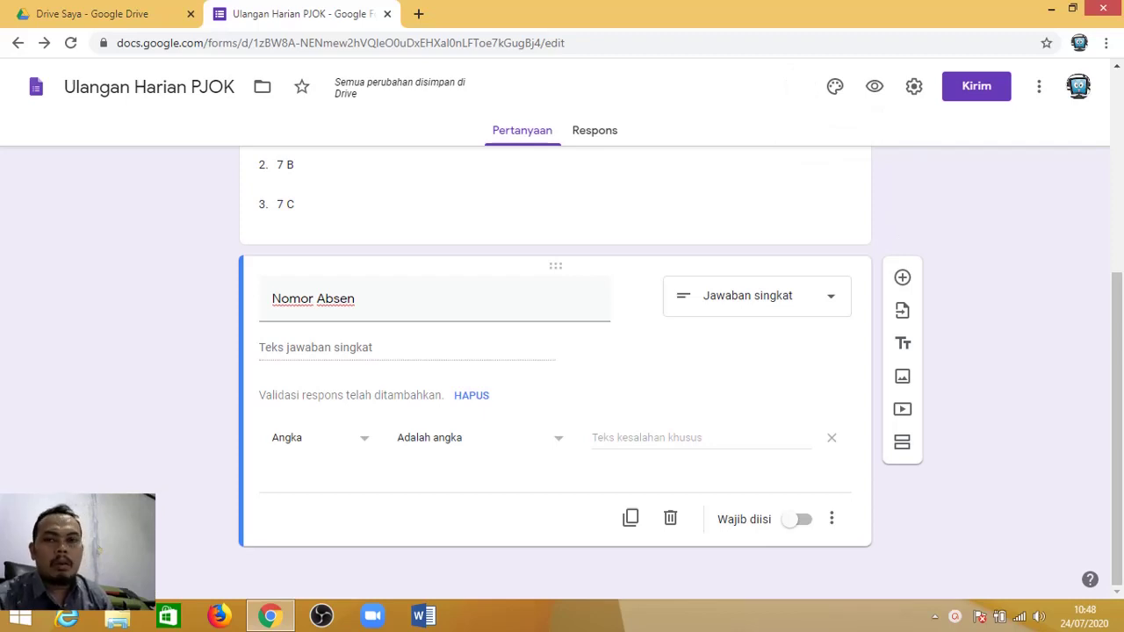
# Open the add-on marketplace for the form and search it for "Form Builder"
pyautogui.click(1039, 92)
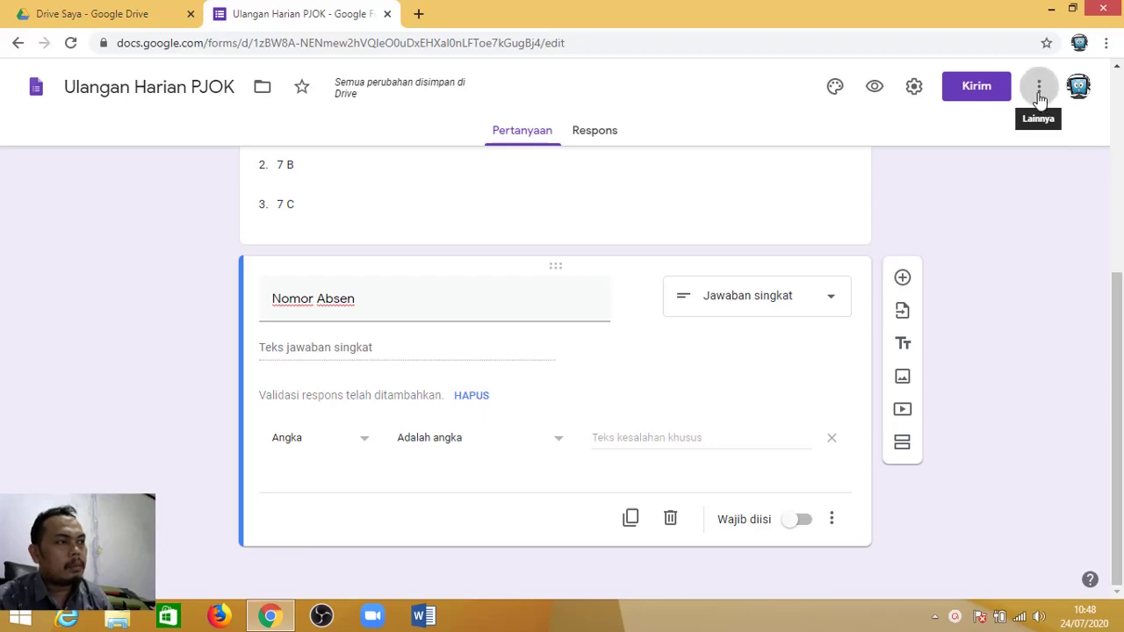
pyautogui.click(1039, 97)
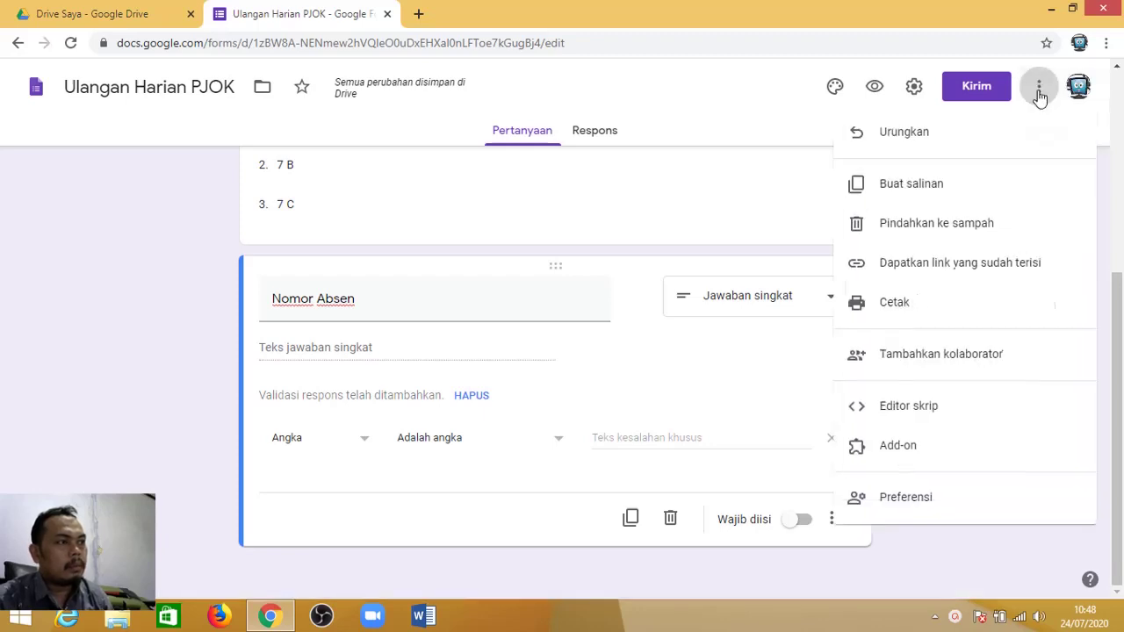
pyautogui.click(909, 448)
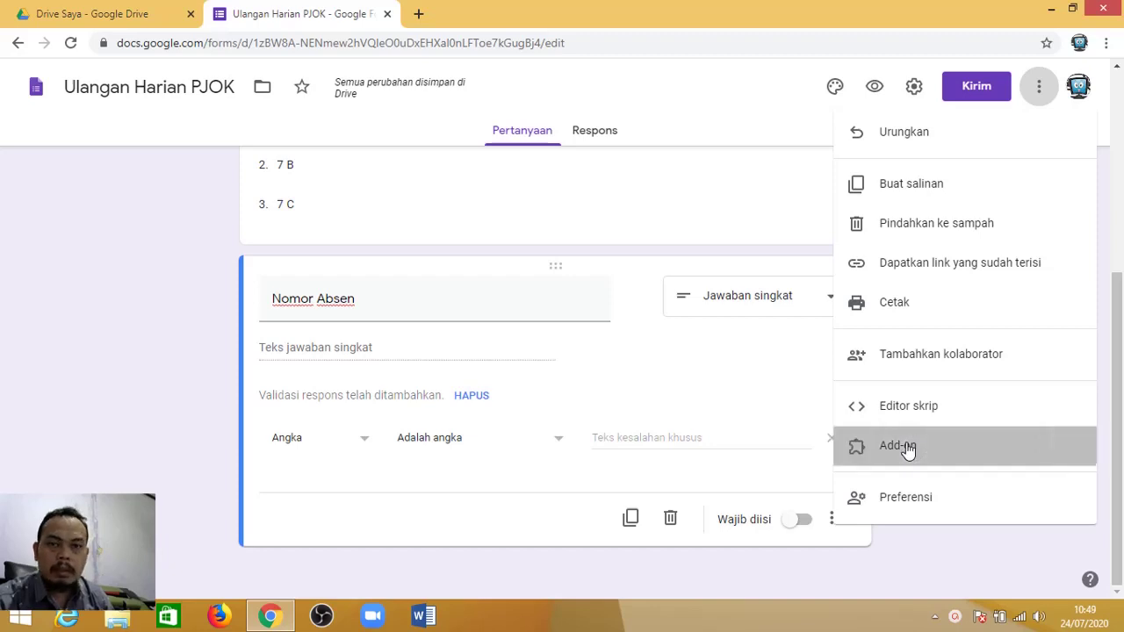
pyautogui.click(620, 124)
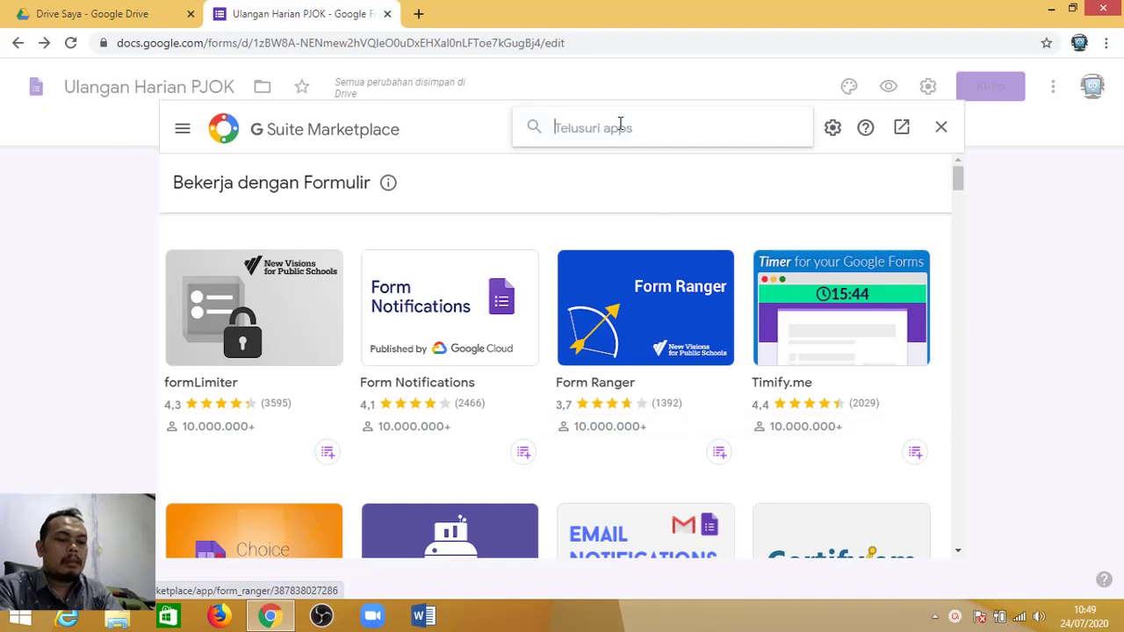
pyautogui.write('form')
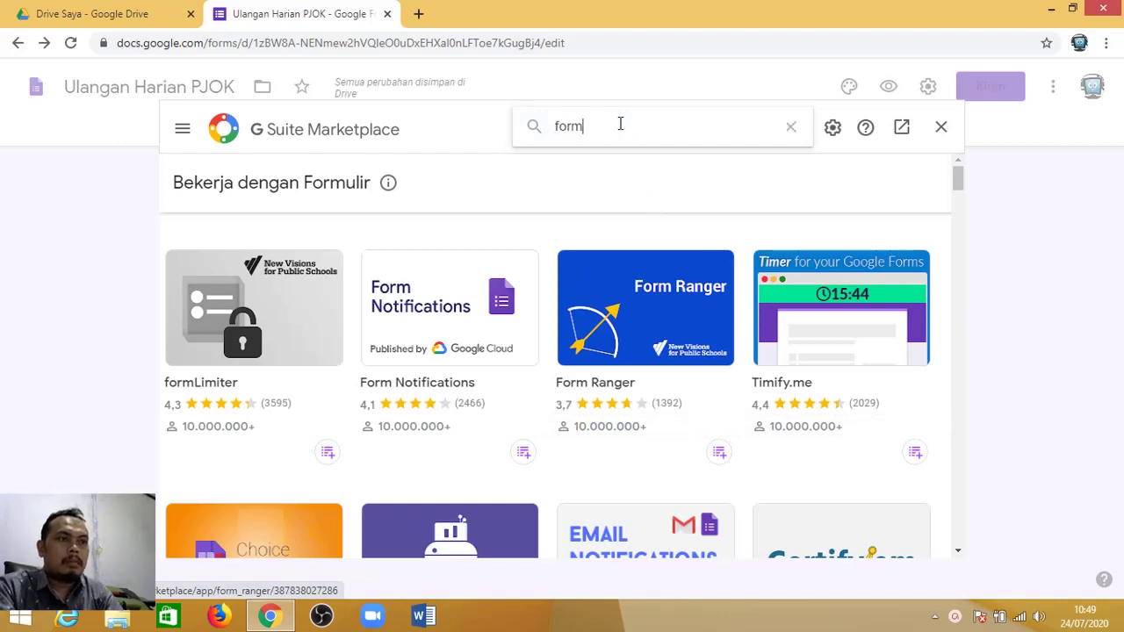
pyautogui.write(' builder')
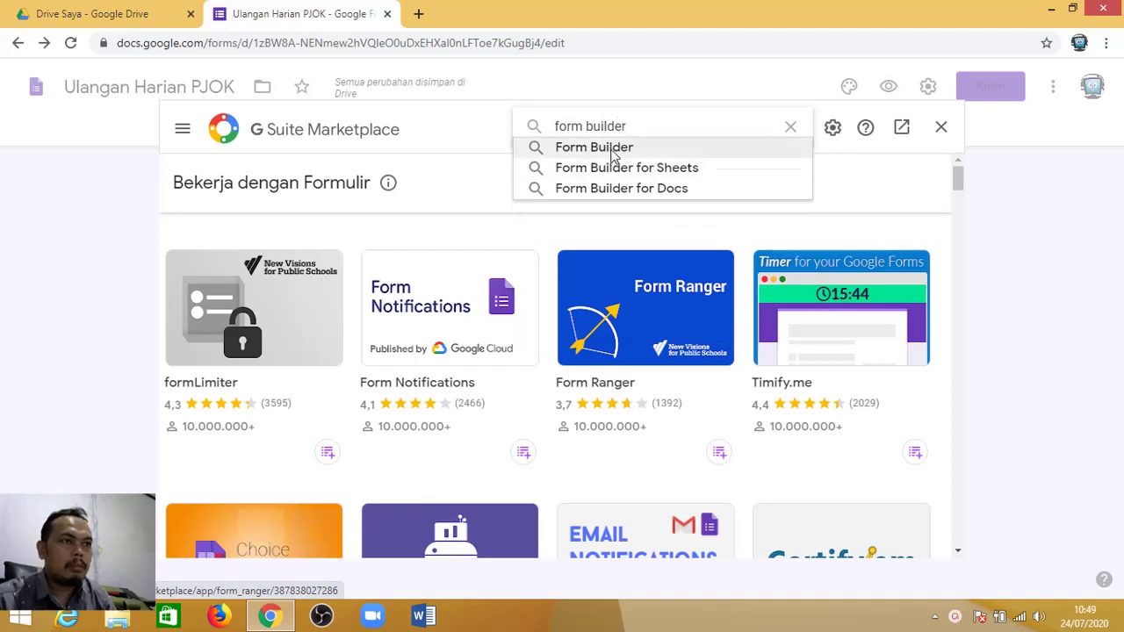
pyautogui.click(612, 149)
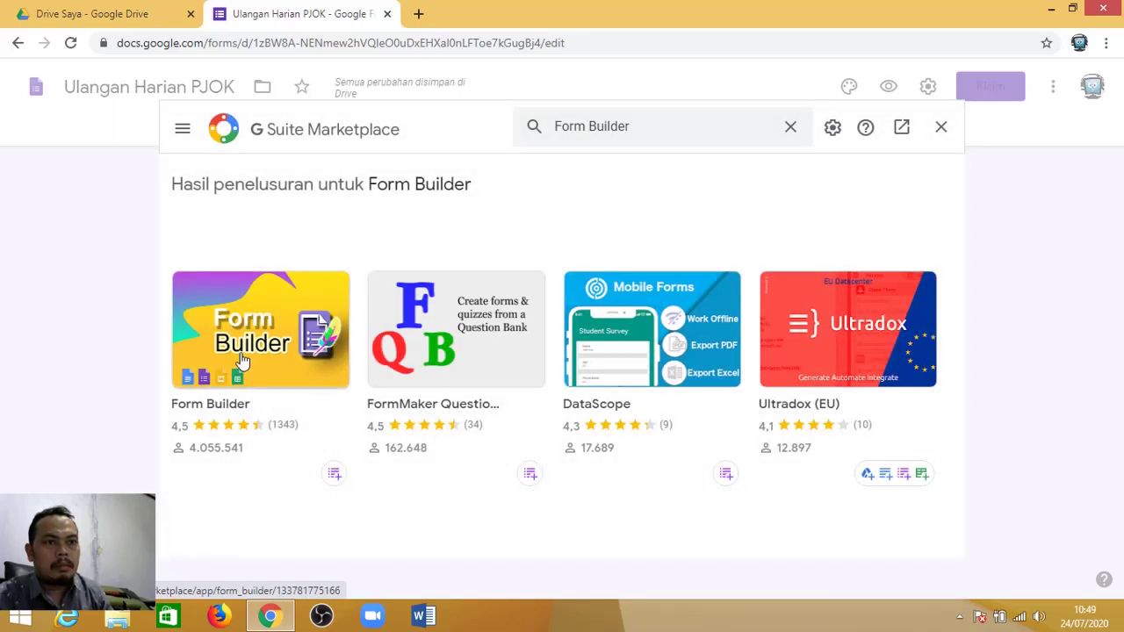
# Install the Form Builder add-on by Jivrus Technologies, granting it access to the Google account, and close the marketplace
pyautogui.click(243, 360)
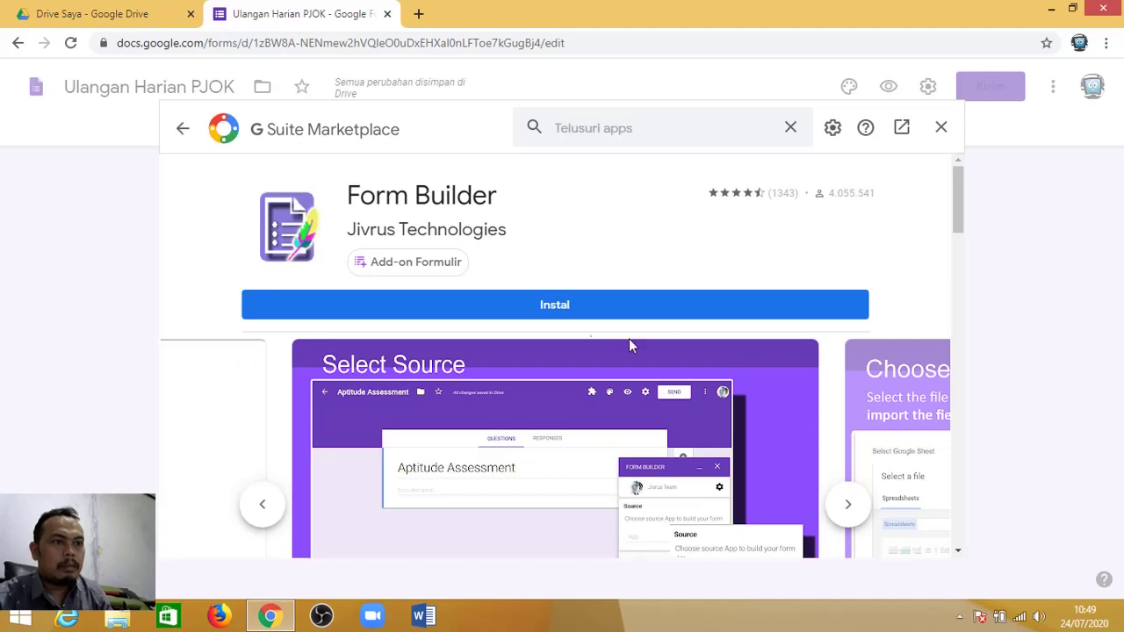
pyautogui.click(555, 307)
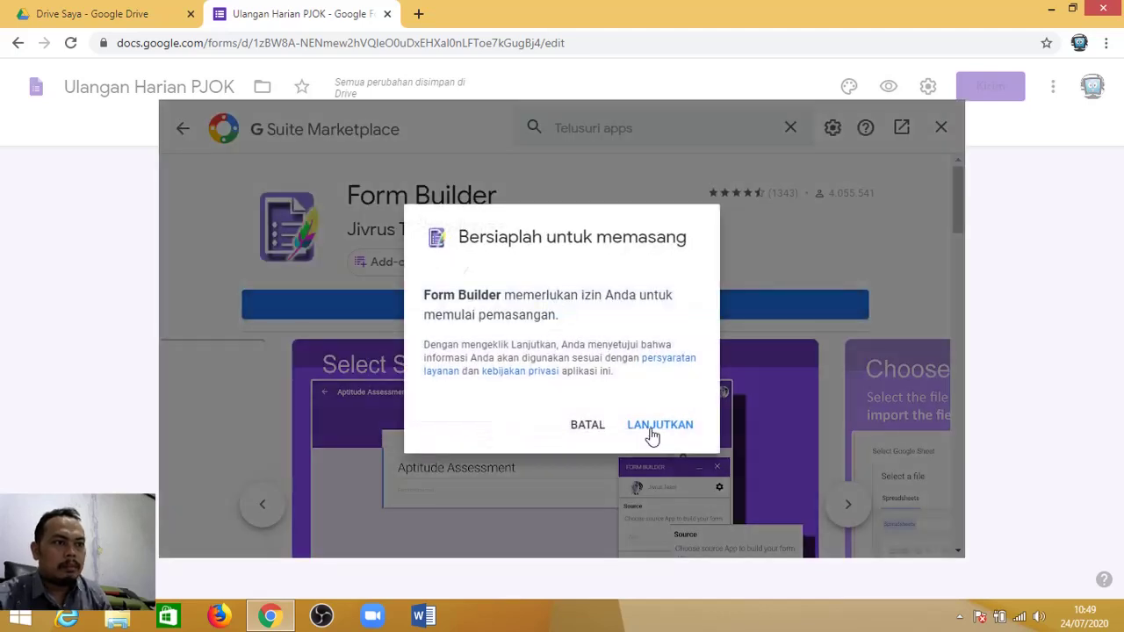
pyautogui.click(656, 429)
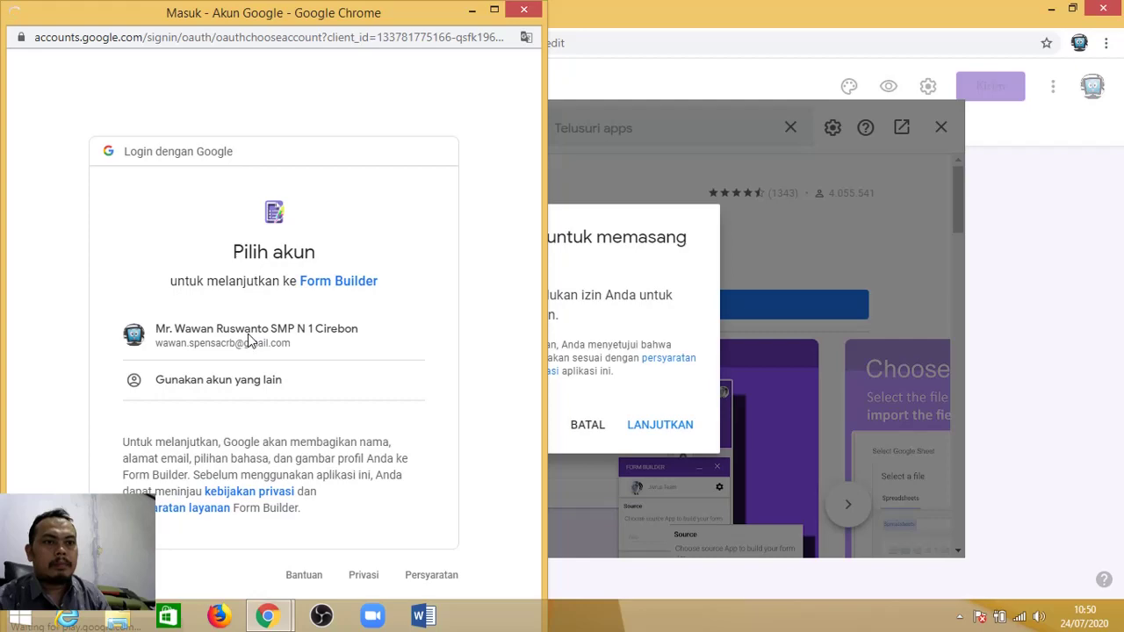
pyautogui.click(250, 339)
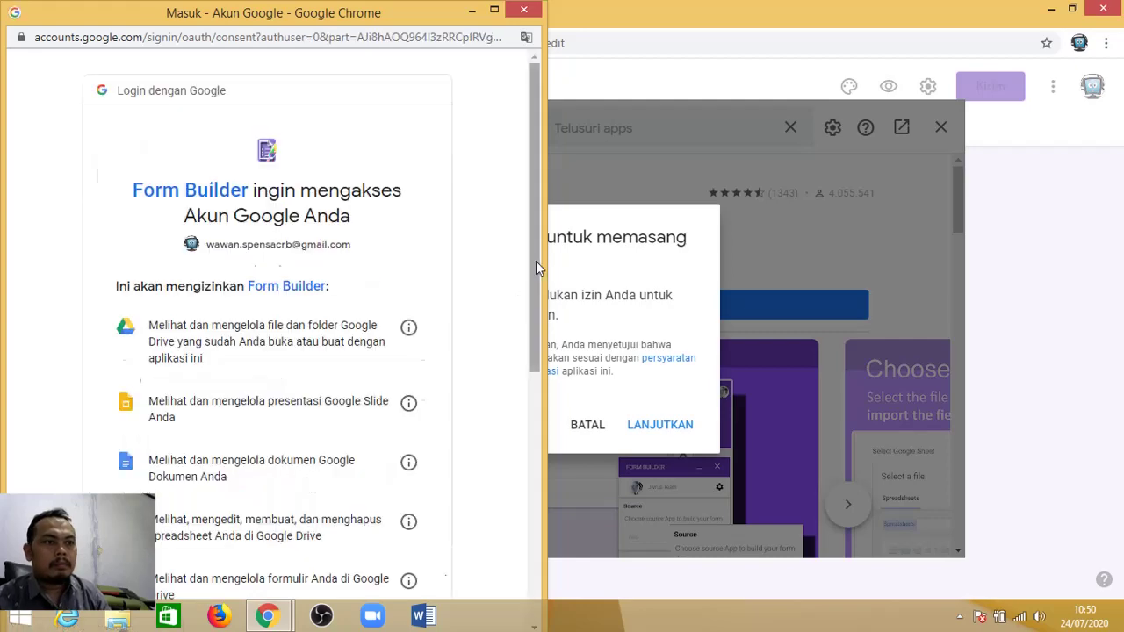
pyautogui.moveTo(537, 289); pyautogui.dragTo(535, 571)
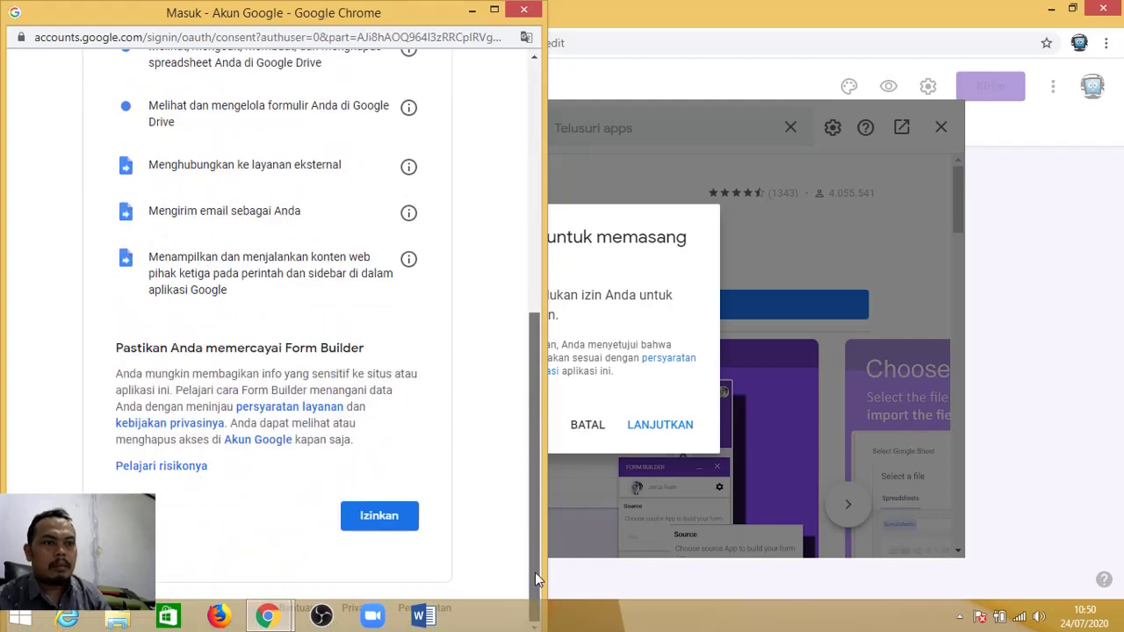
pyautogui.click(377, 517)
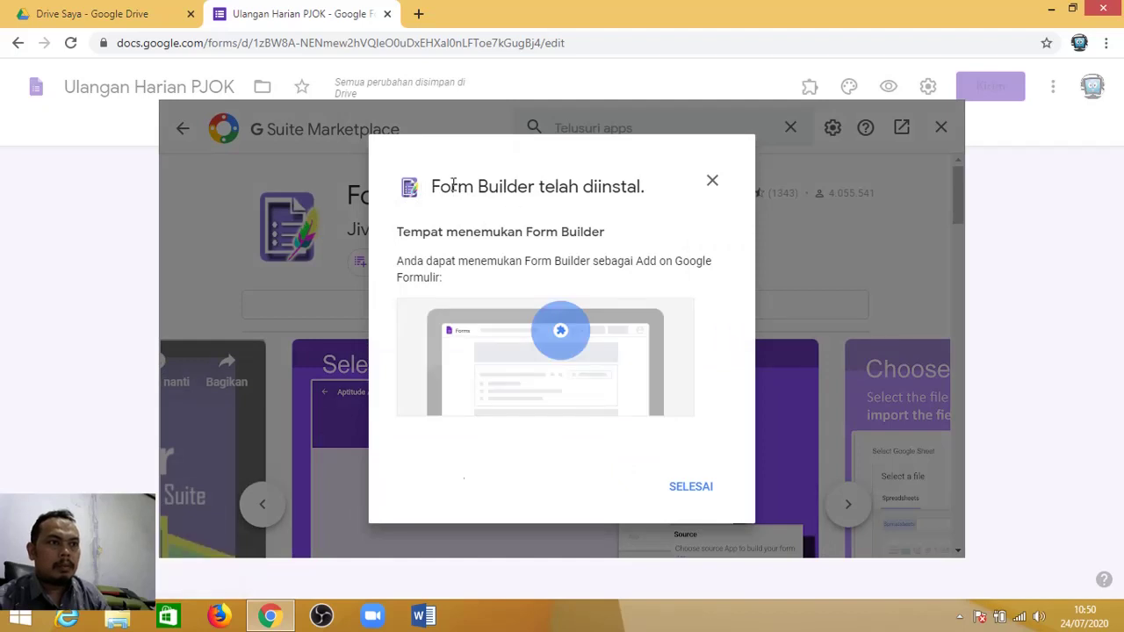
pyautogui.click(690, 487)
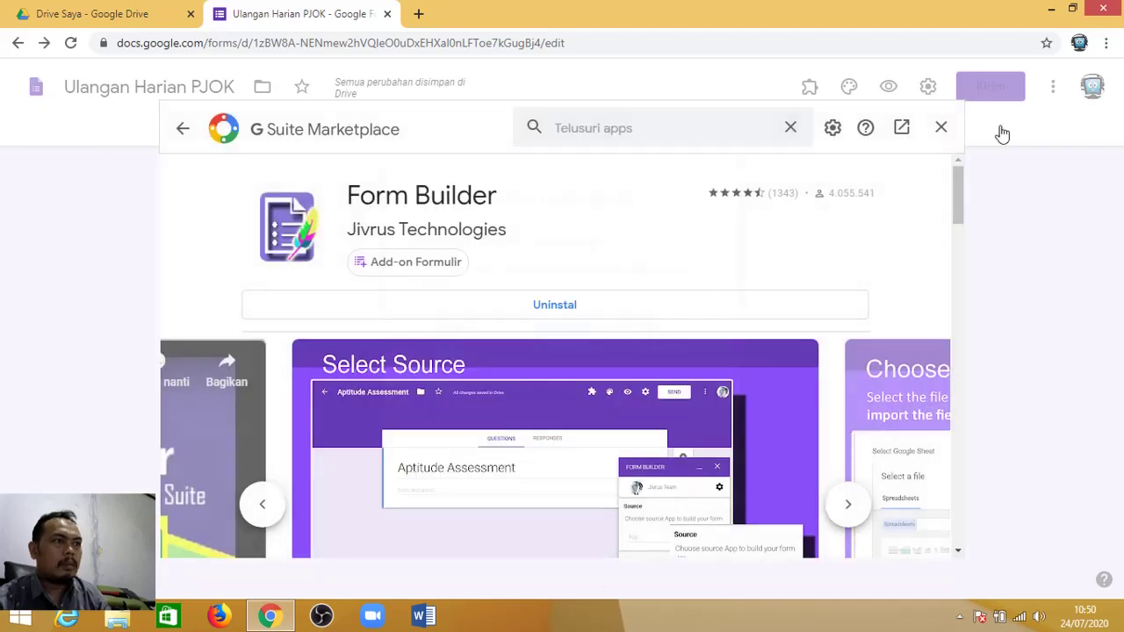
pyautogui.click(939, 131)
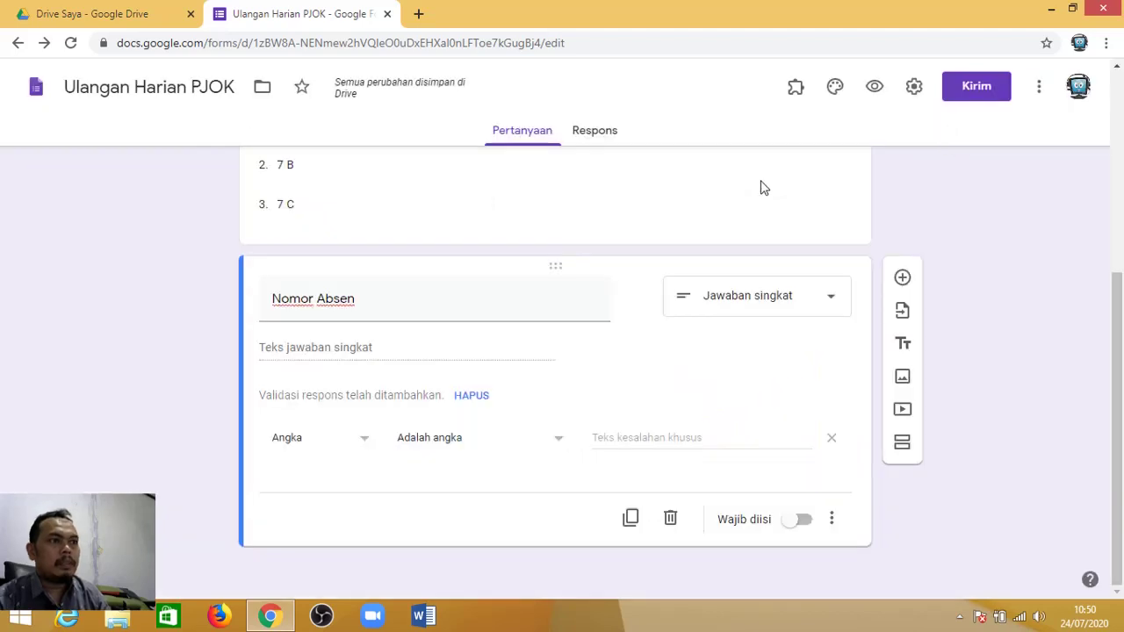
# Start the installed Form Builder add-on in the "Ulangan Harian PJOK" form
pyautogui.click(795, 87)
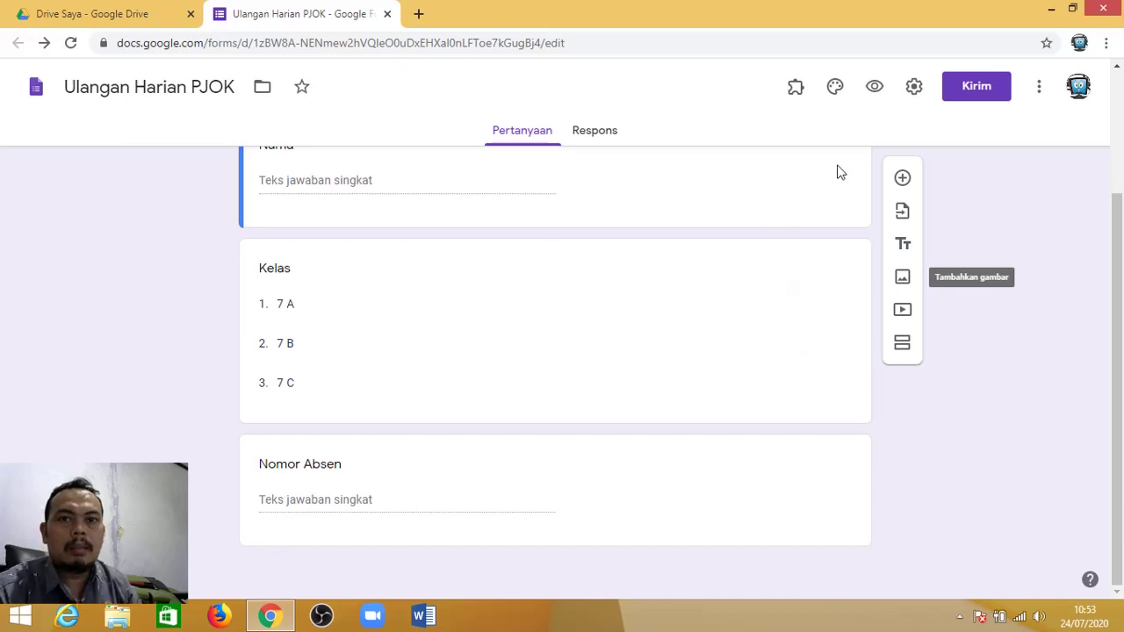
pyautogui.click(798, 88)
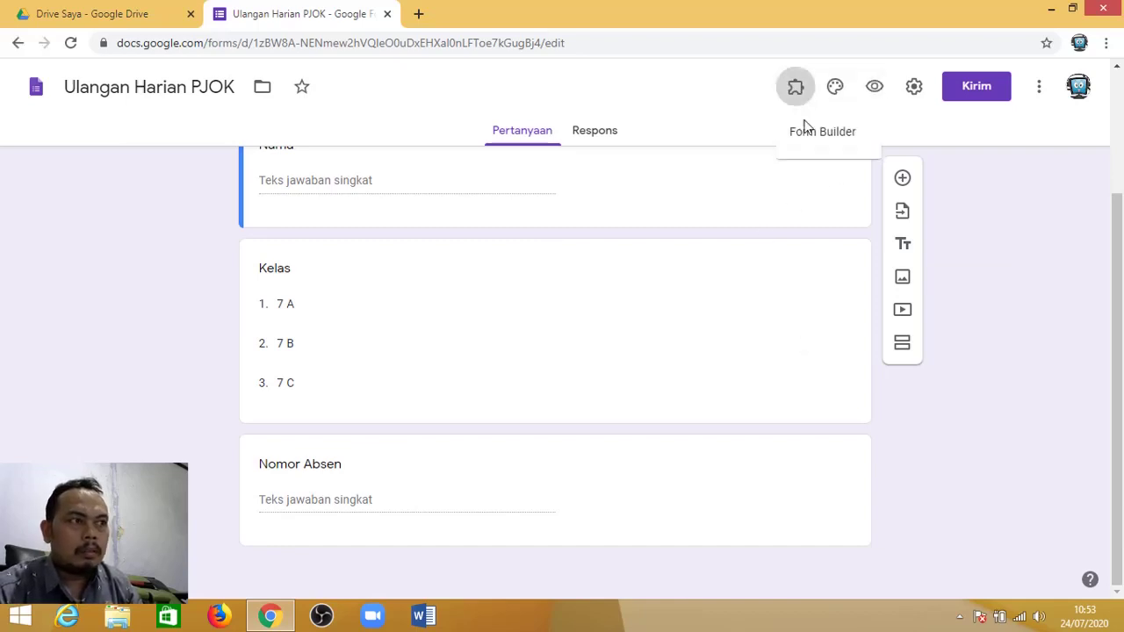
pyautogui.click(810, 146)
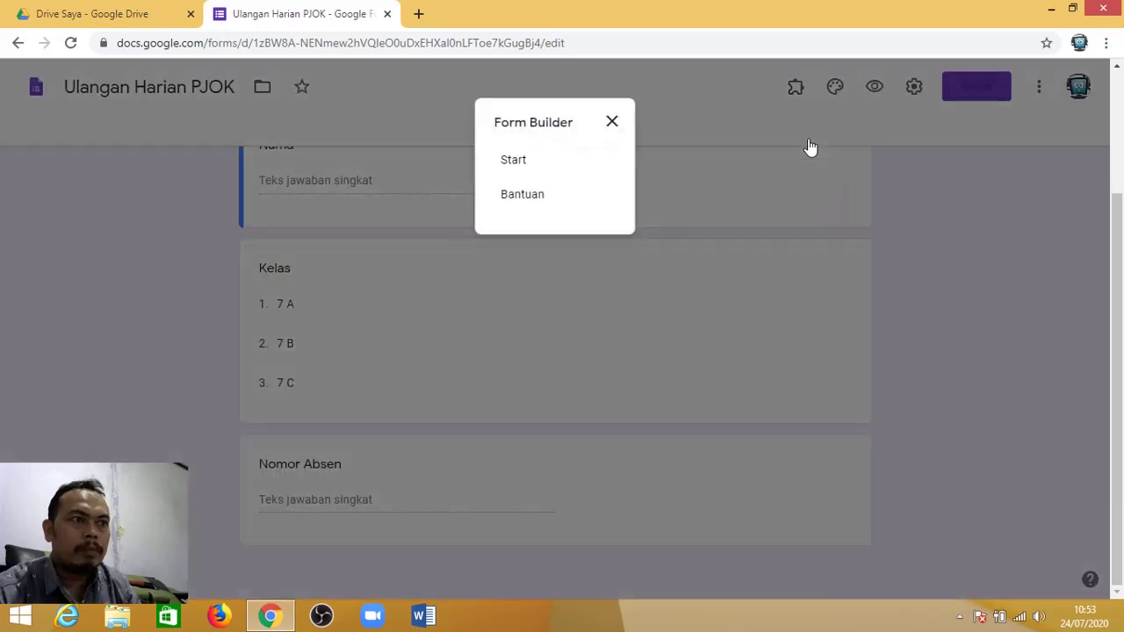
pyautogui.click(514, 161)
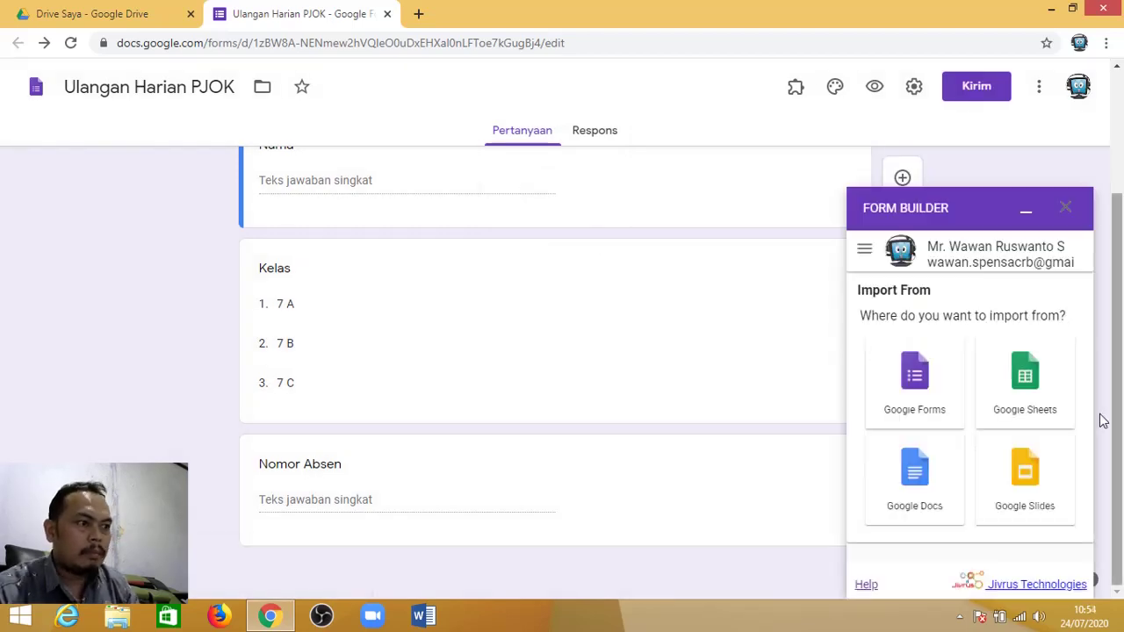
# Choose Google Docs as the import source, search the documents for "soal" and select the "Soal USBN Utama PJ..." document
pyautogui.click(919, 477)
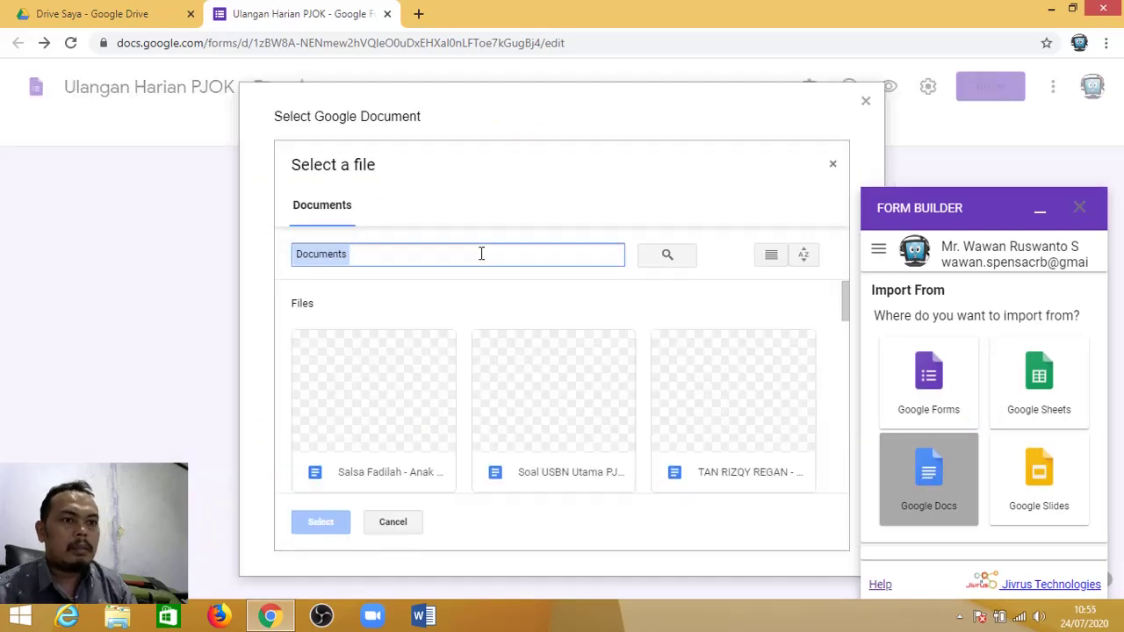
pyautogui.write('soal')
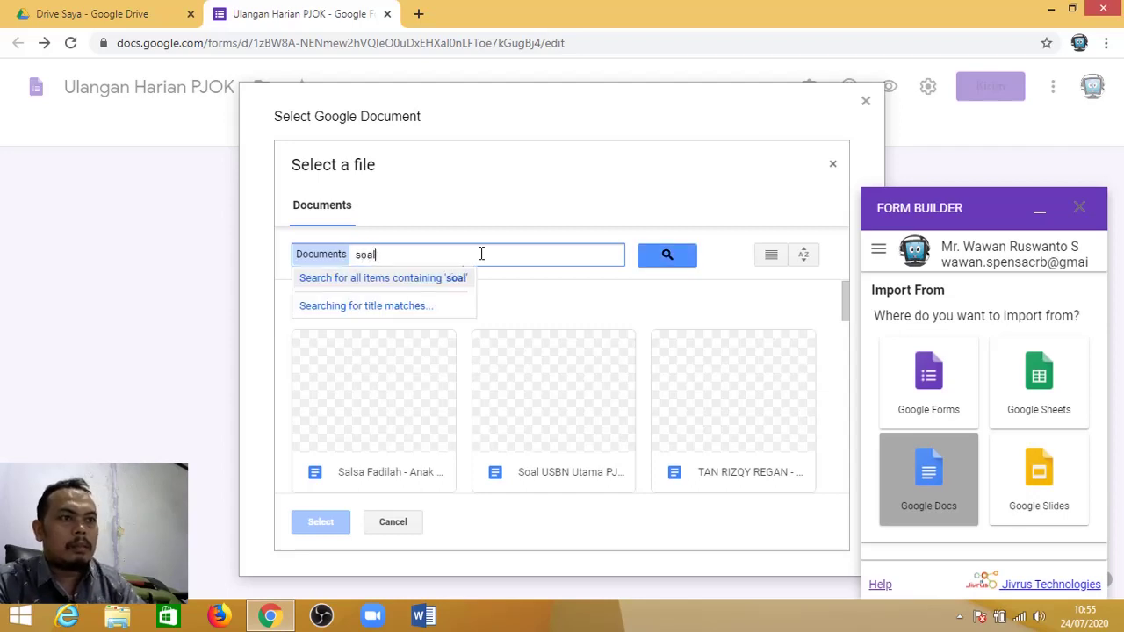
pyautogui.click(683, 265)
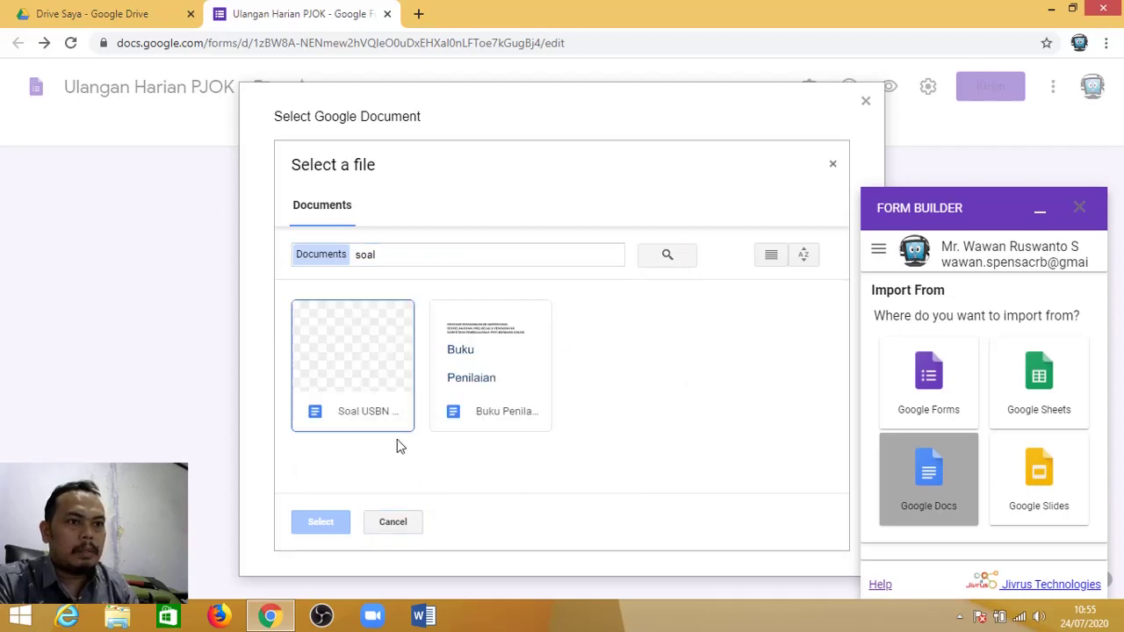
pyautogui.click(367, 402)
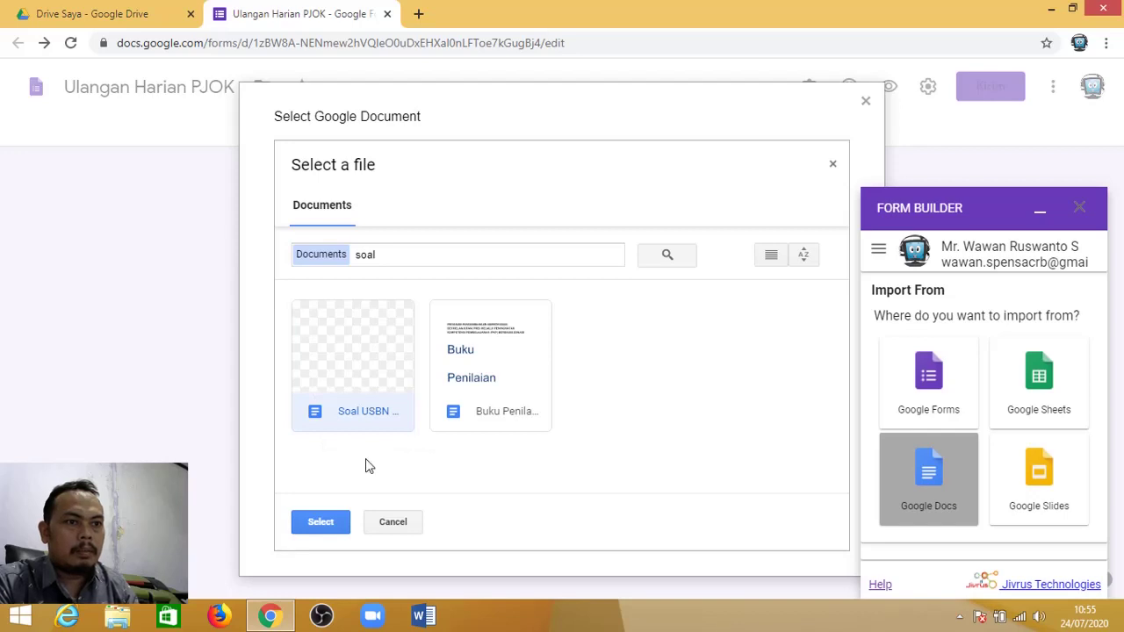
pyautogui.click(330, 525)
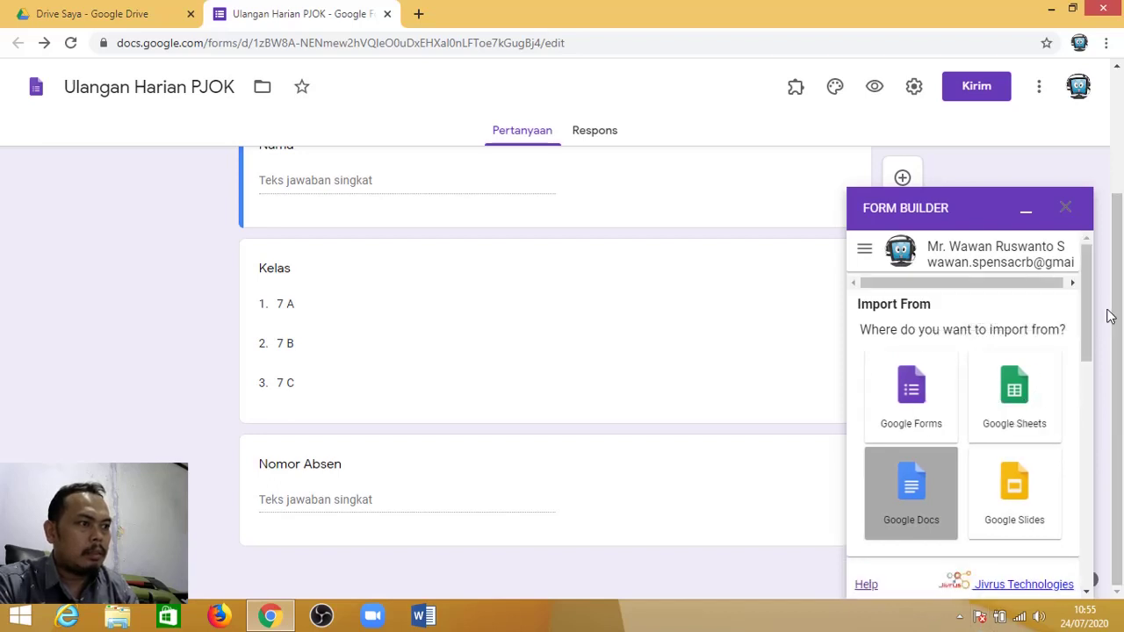
# Select all questions extracted from the document, import them into the form with Form Builder, and close the add-on
pyautogui.moveTo(1082, 332); pyautogui.dragTo(1083, 457)
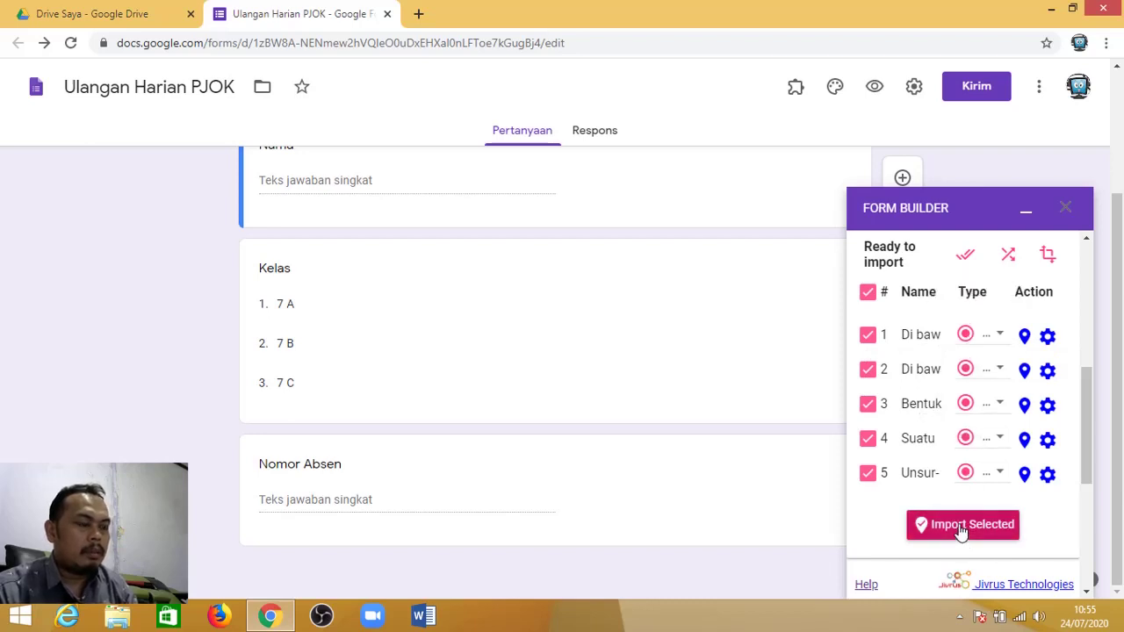
pyautogui.click(868, 293)
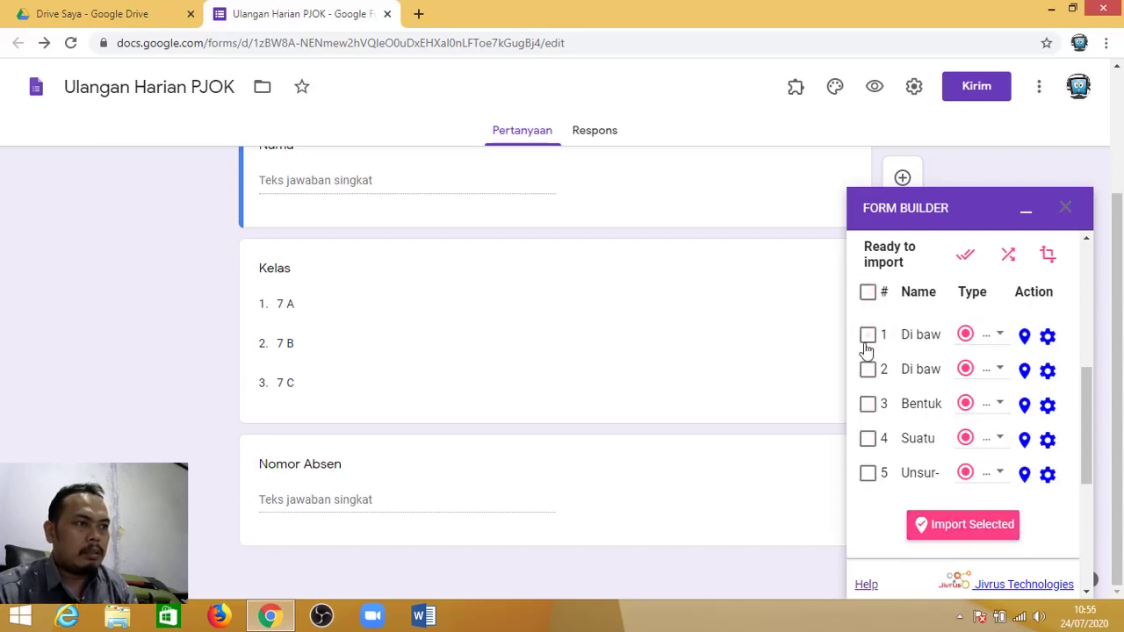
pyautogui.click(867, 338)
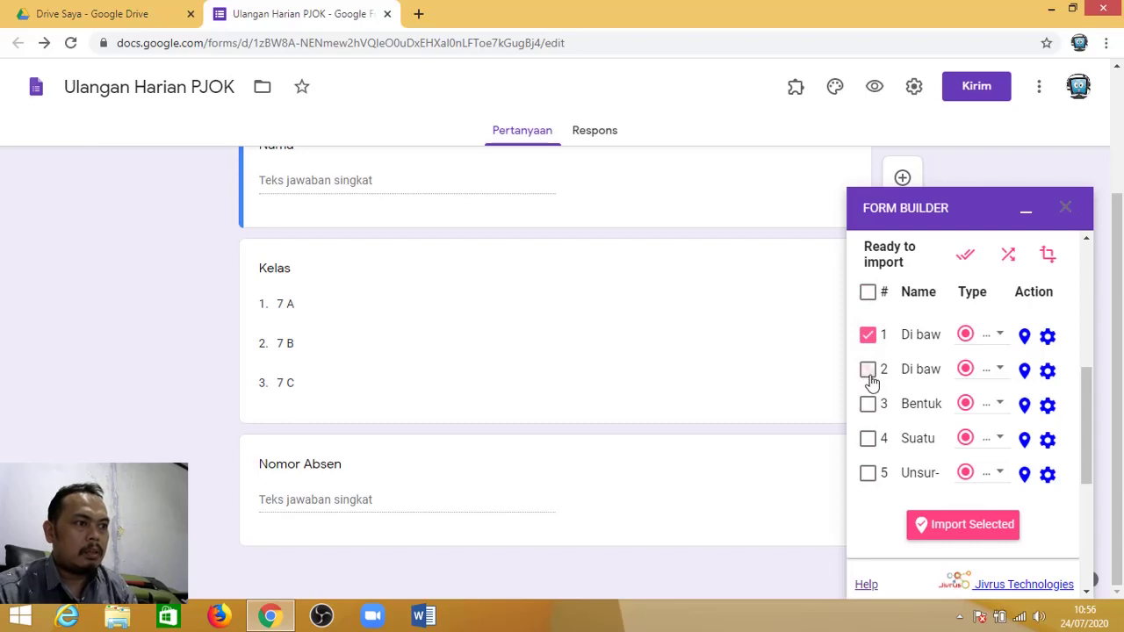
pyautogui.click(867, 370)
pyautogui.click(867, 295)
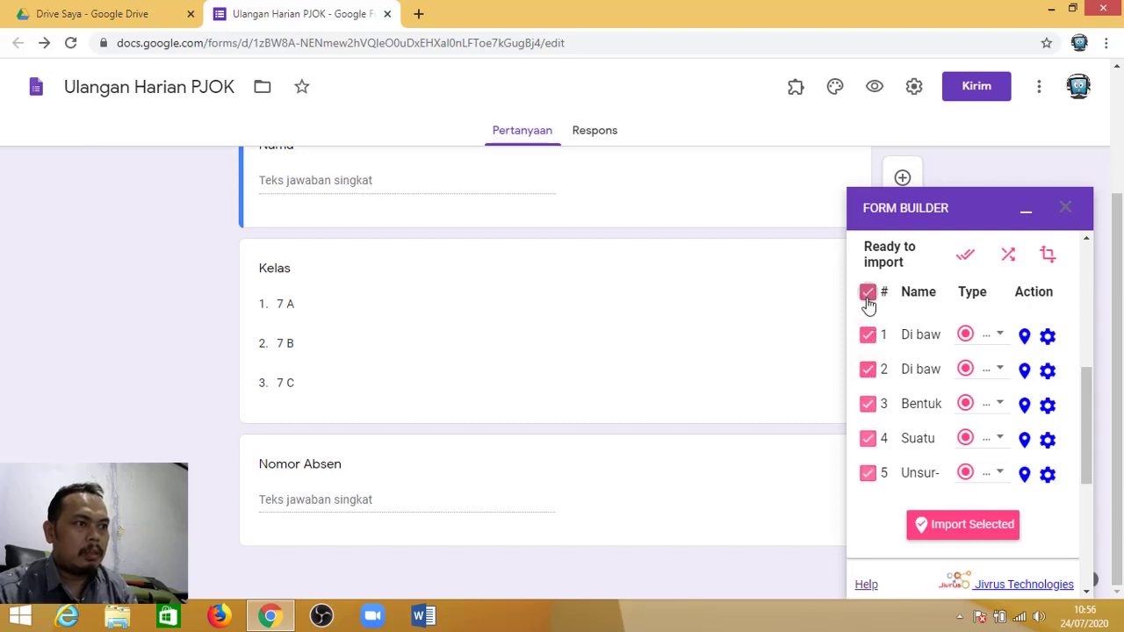
pyautogui.click(946, 536)
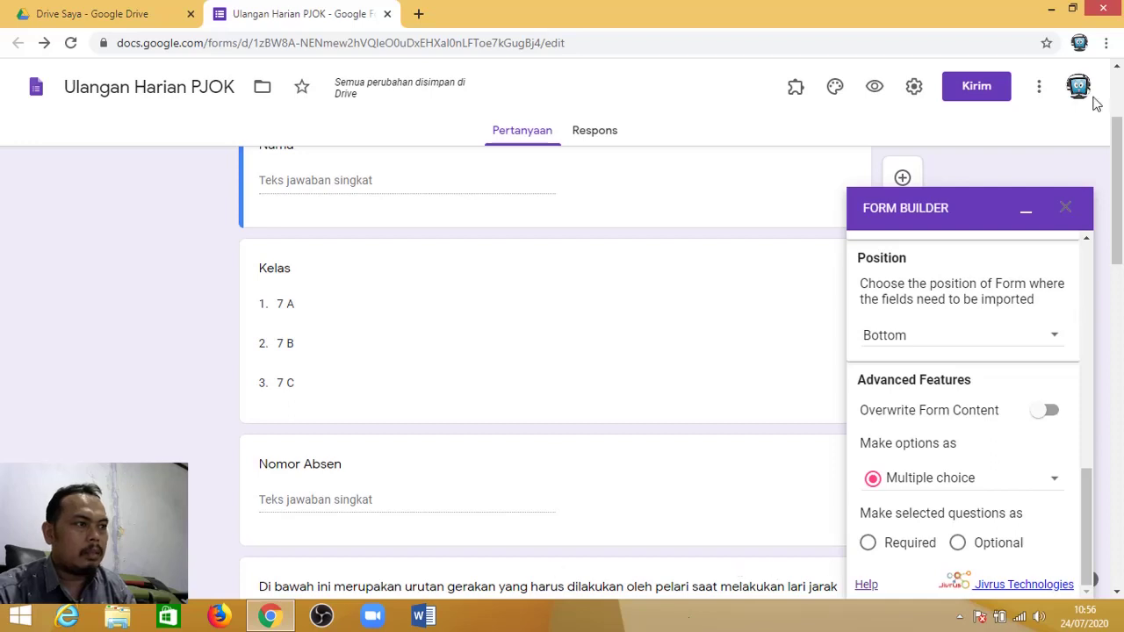
pyautogui.click(1063, 213)
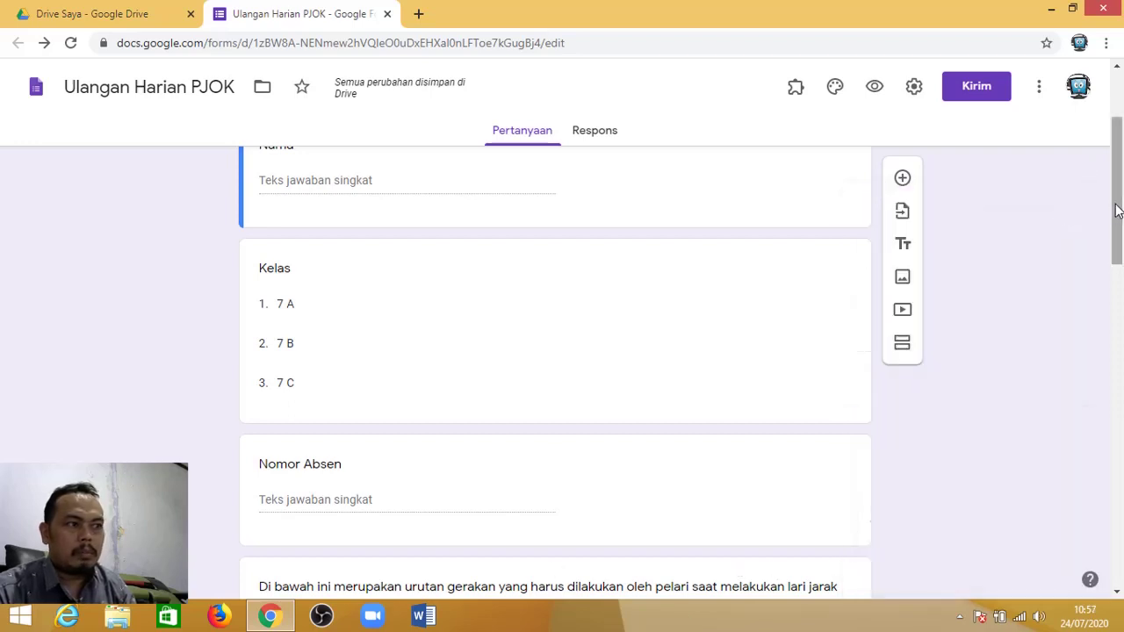
# Preview the form as a respondent and look through the identity fields and the imported PJOK questions
pyautogui.moveTo(1117, 210); pyautogui.dragTo(1085, 178)
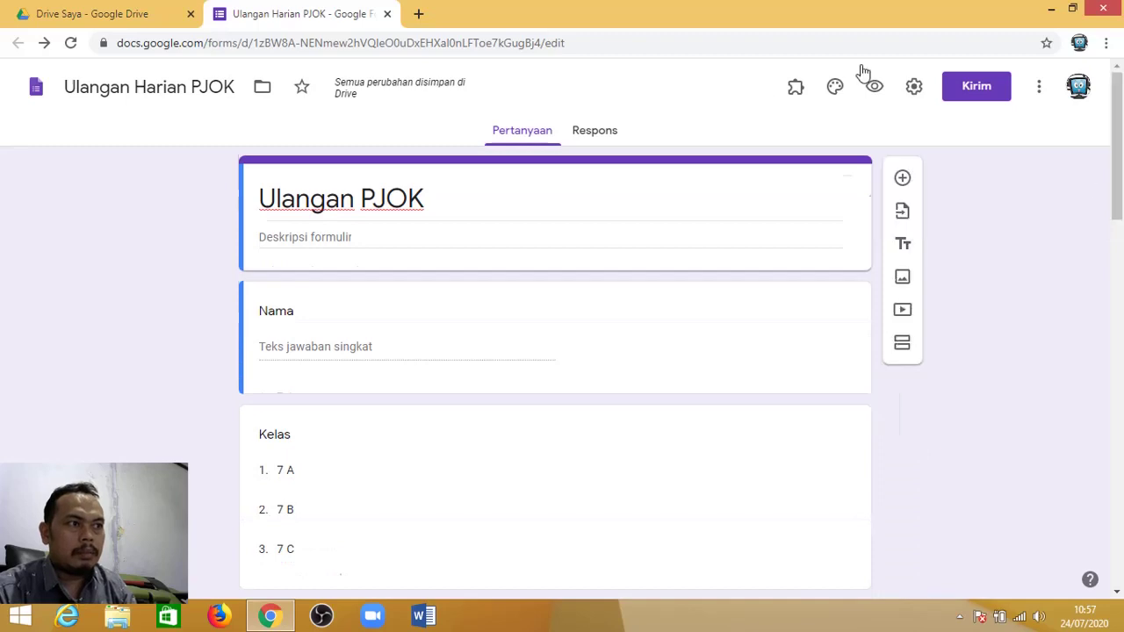
pyautogui.click(875, 92)
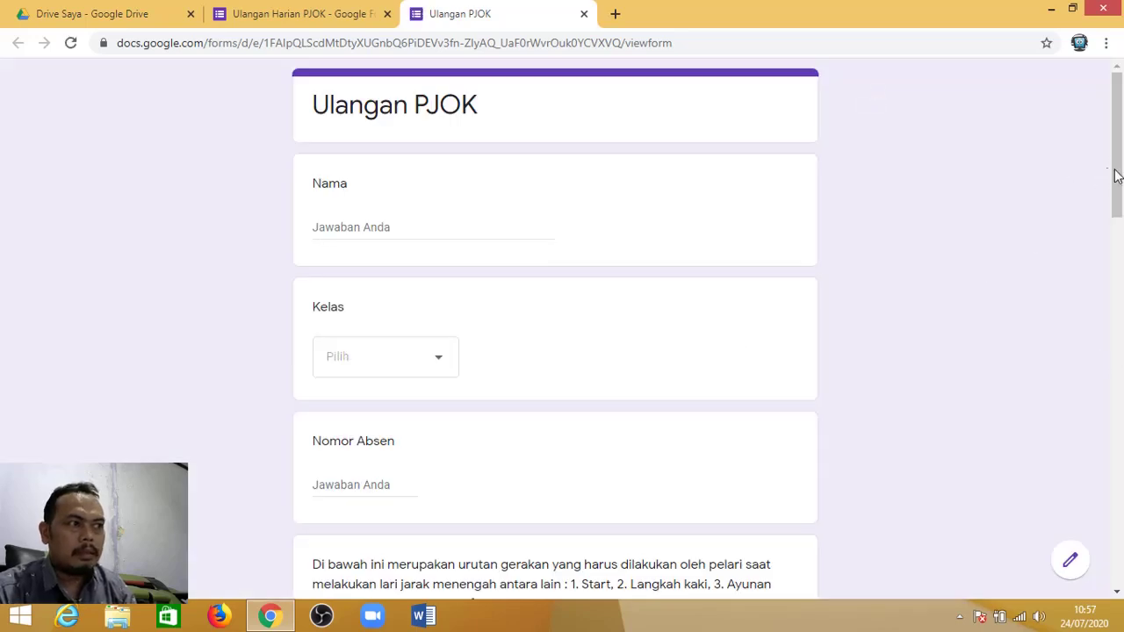
pyautogui.moveTo(1115, 176); pyautogui.dragTo(1121, 81)
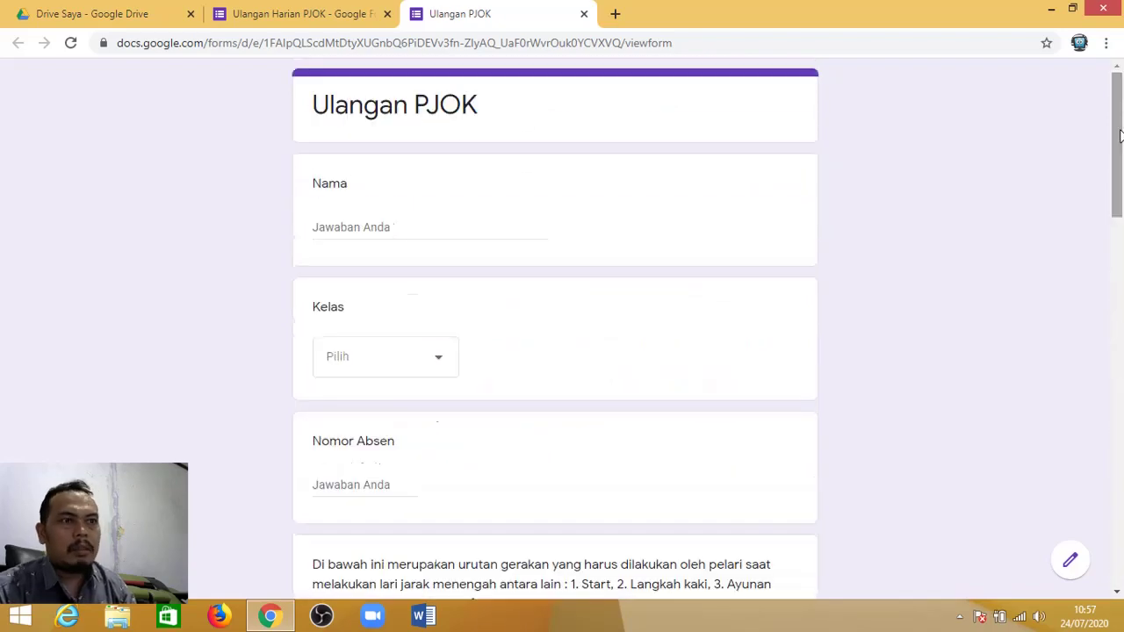